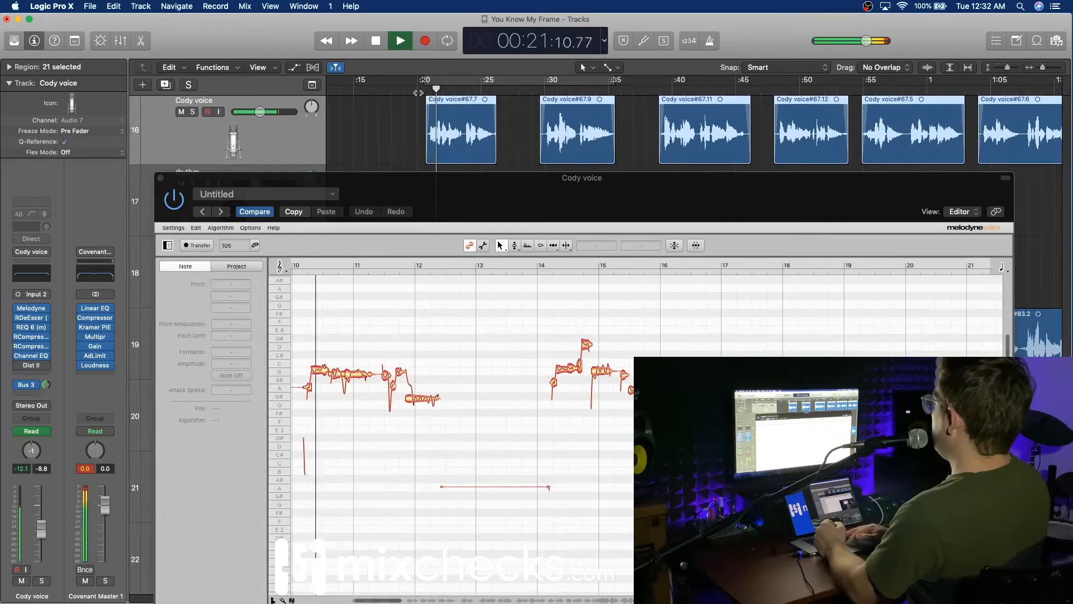
Stop playback and enlarge the Melodyne view around the vocal notes in bars 10 to 12.
{"action": "left_click_drag", "start_coordinate": [809, 192], "coordinate": [808, 183]}
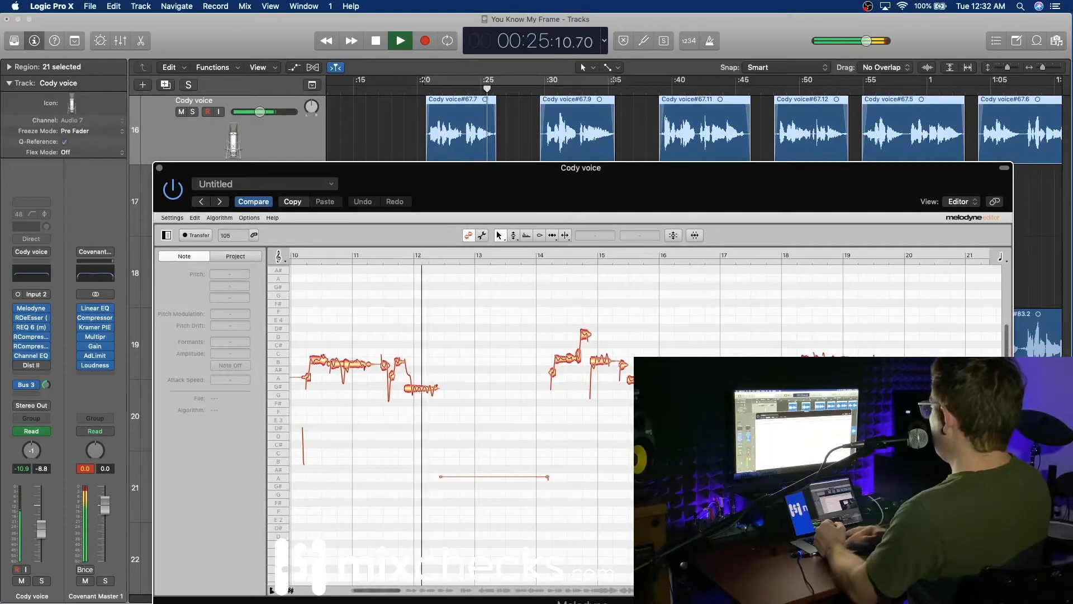
{"action": "left_click_drag", "start_coordinate": [397, 590], "coordinate": [363, 590]}
{"action": "key", "text": "space"}
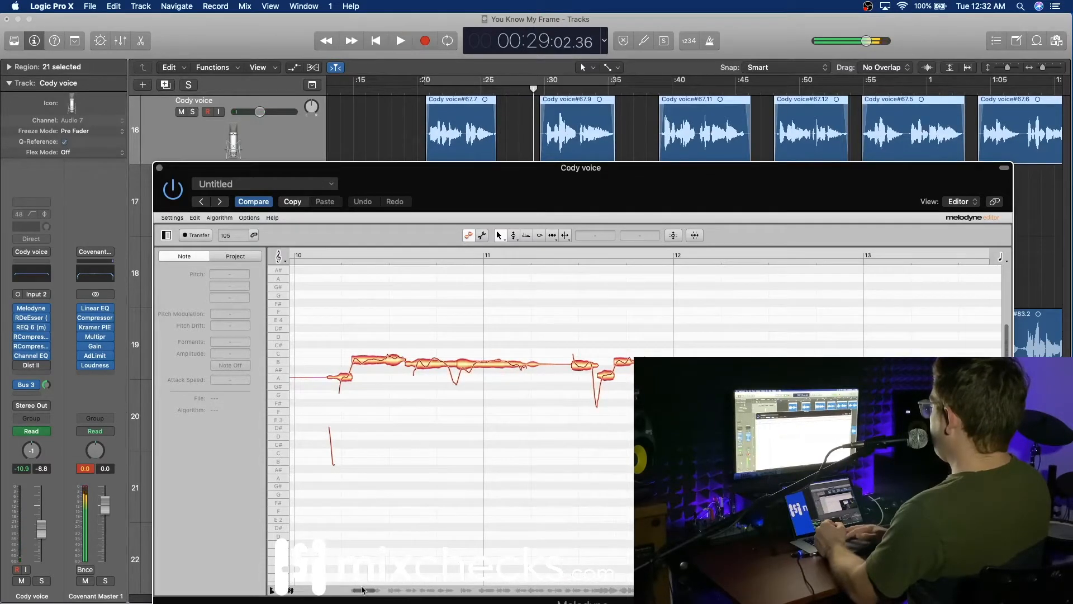
{"action": "left_click_drag", "start_coordinate": [1005, 326], "coordinate": [1005, 341]}
{"action": "scroll", "coordinate": [595, 361], "scroll_direction": "up", "scroll_amount": 6}
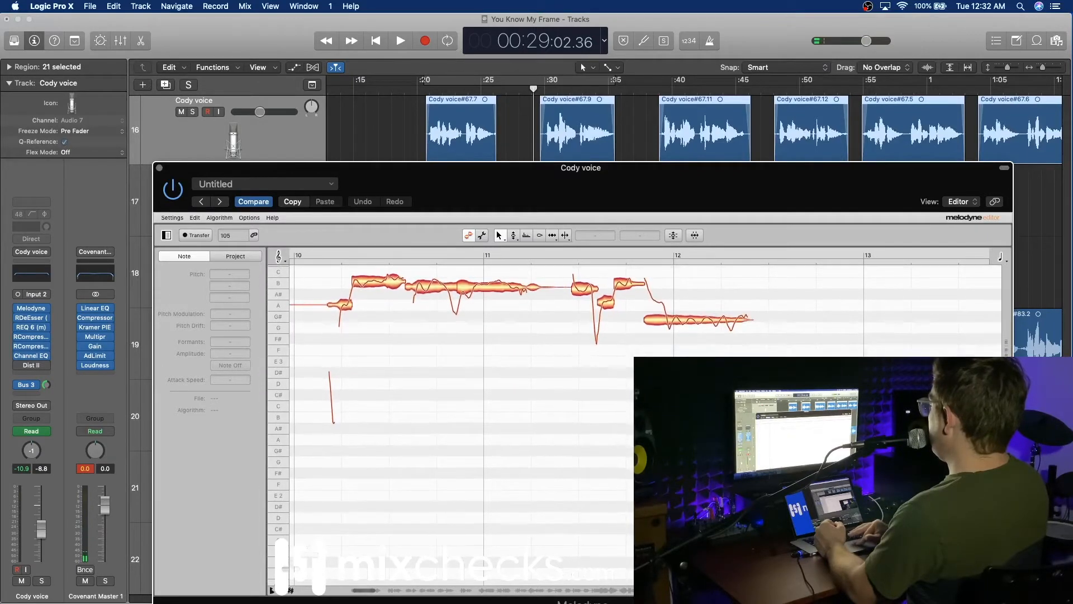
{"action": "scroll", "coordinate": [594, 361], "scroll_direction": "down", "scroll_amount": 2}
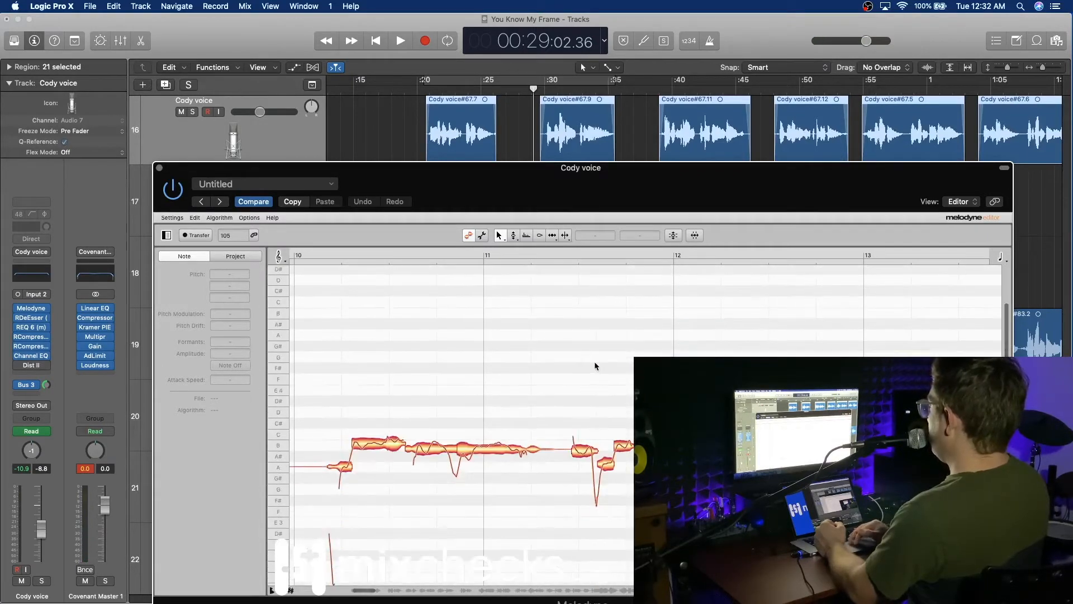
Play the first vocal phrase and, with the Pitch tool, move the short note midway through bar 11 to B3 at 0 ct.
{"action": "left_click", "coordinate": [423, 90]}
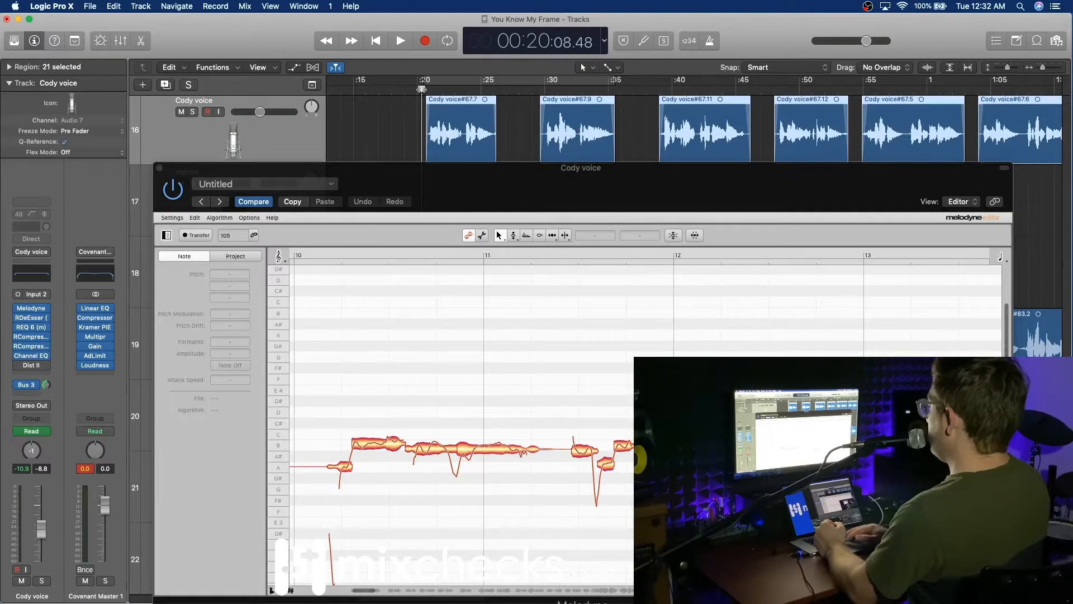
{"action": "key", "text": "space"}
{"action": "left_click", "coordinate": [544, 288]}
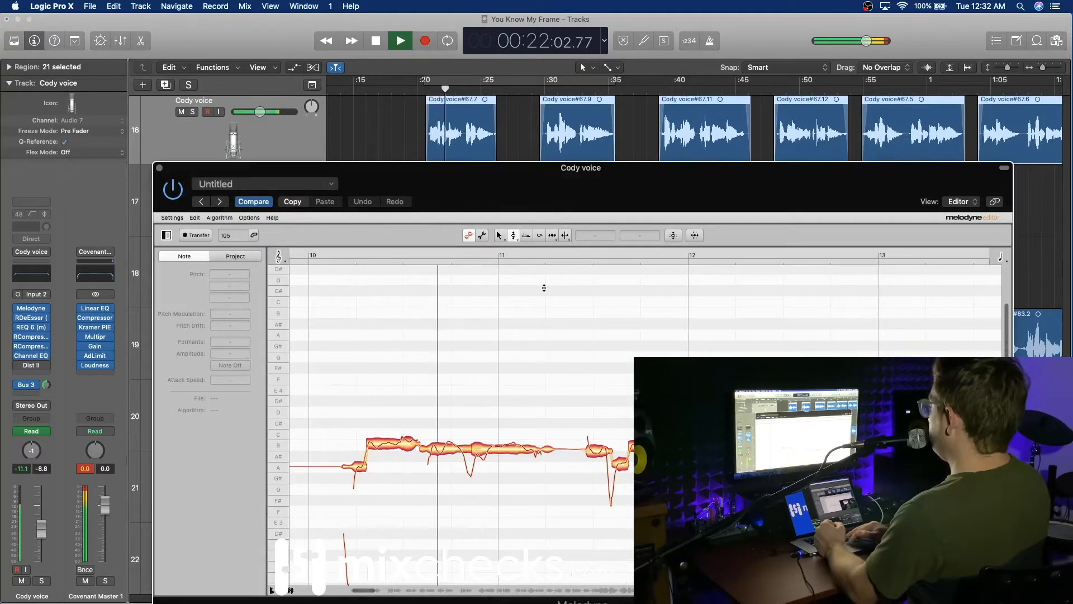
{"action": "key", "text": "space"}
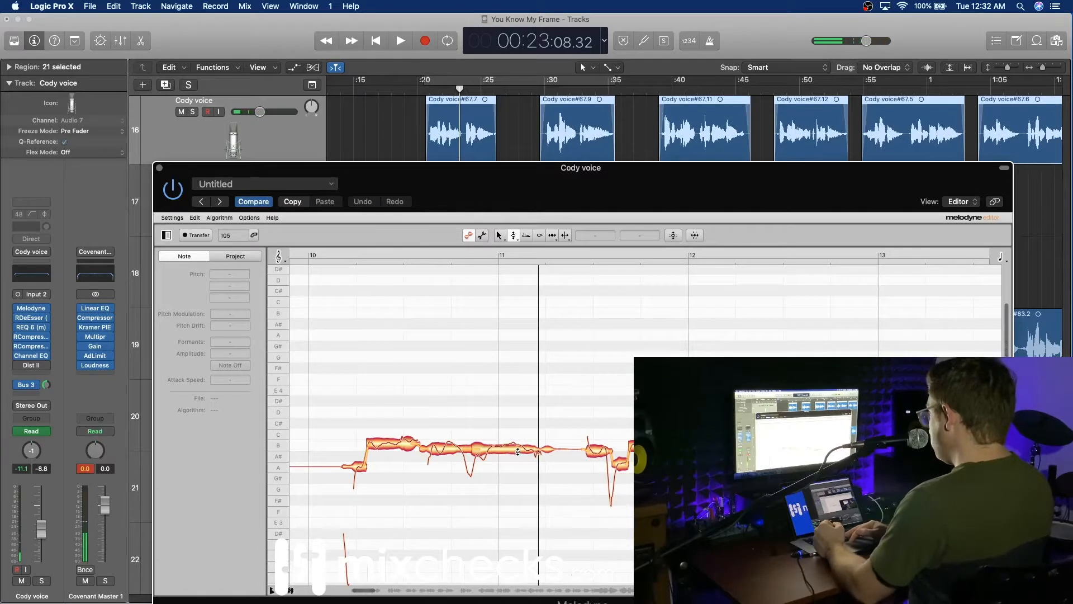
{"action": "key", "text": "space"}
{"action": "key", "text": "space"}
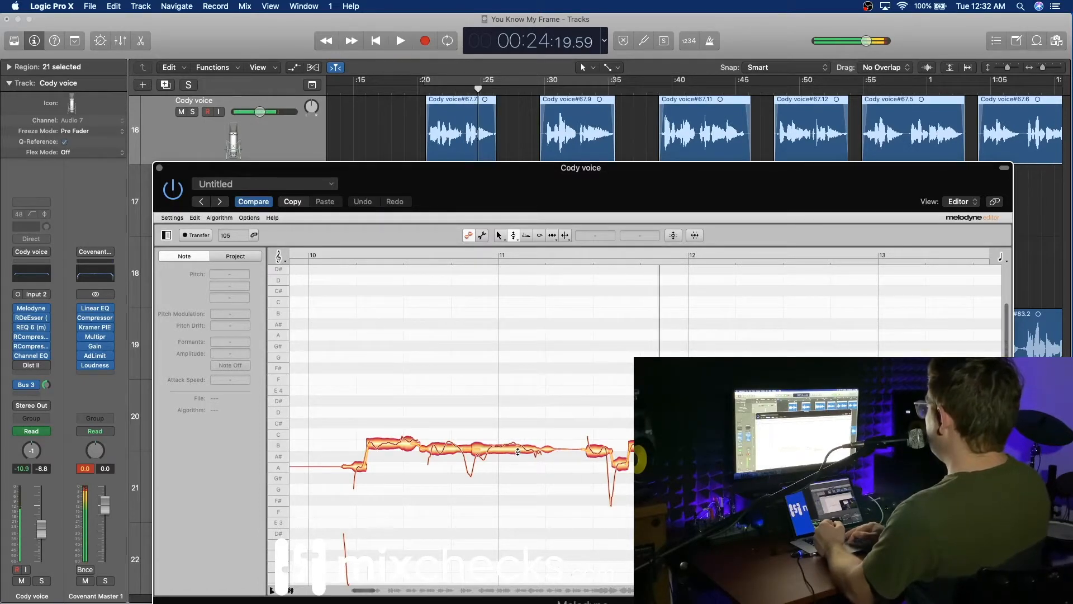
{"action": "left_click", "coordinate": [594, 451]}
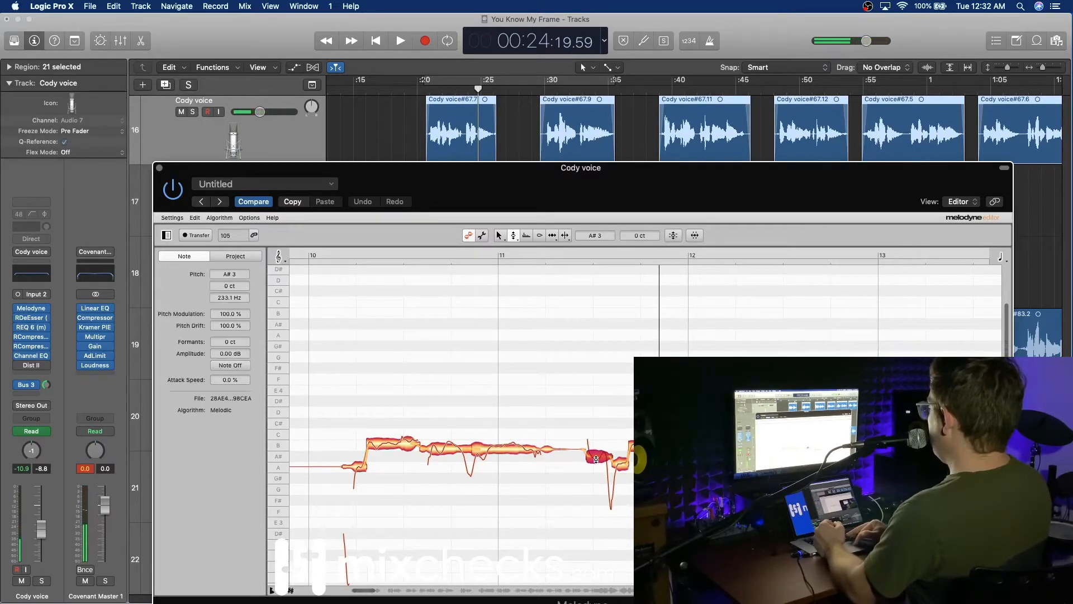
{"action": "left_click_drag", "start_coordinate": [596, 459], "coordinate": [598, 443]}
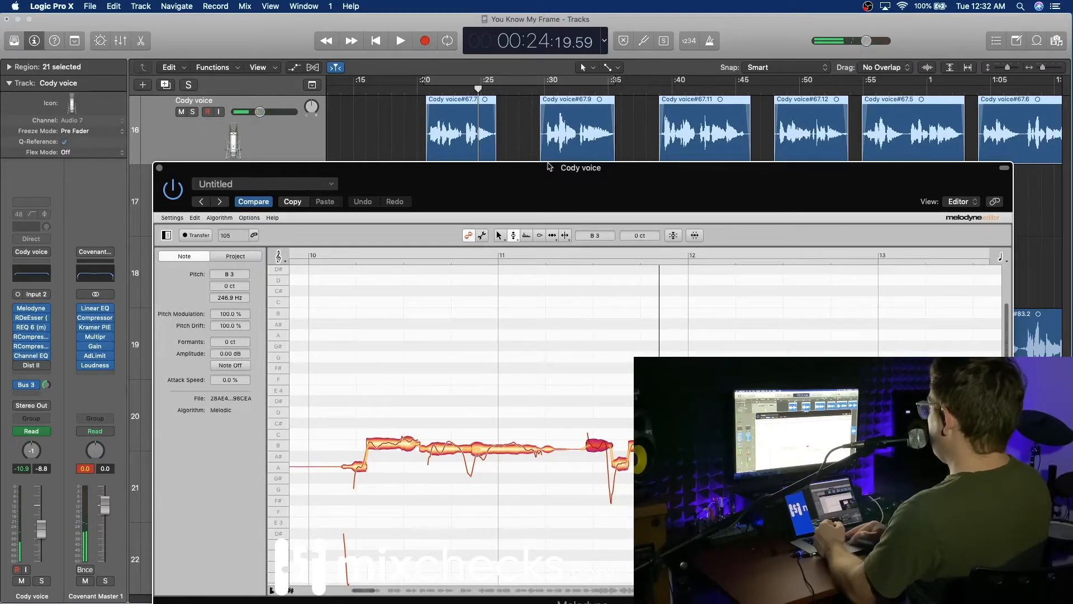
Replay the end of the first phrase and reduce the pitch modulation of the sustained B3 note at bar 11 to 48%.
{"action": "left_click", "coordinate": [454, 89]}
{"action": "key", "text": "space"}
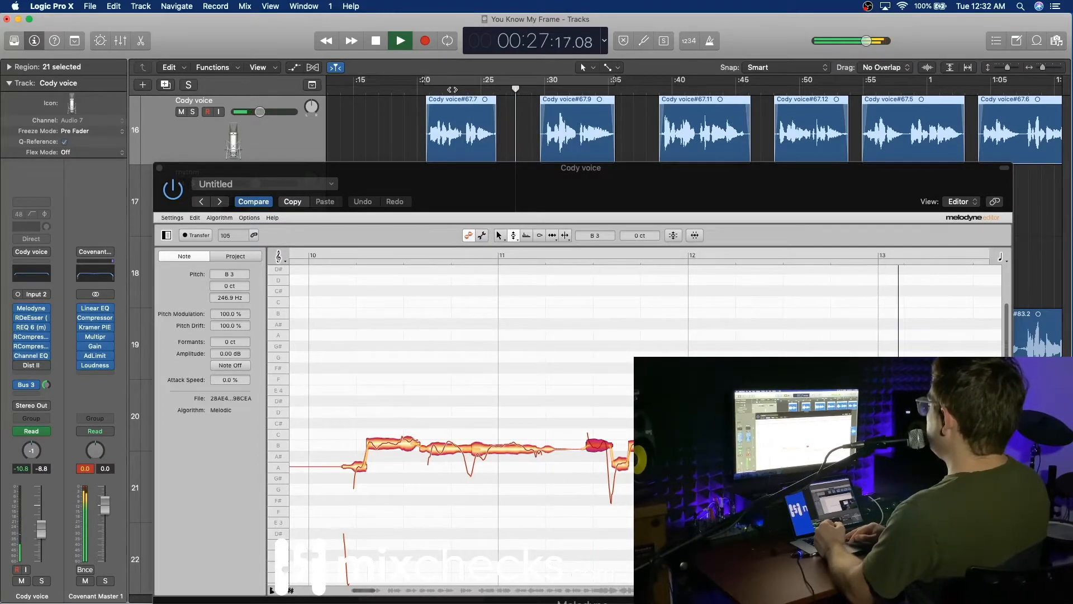
{"action": "key", "text": "space"}
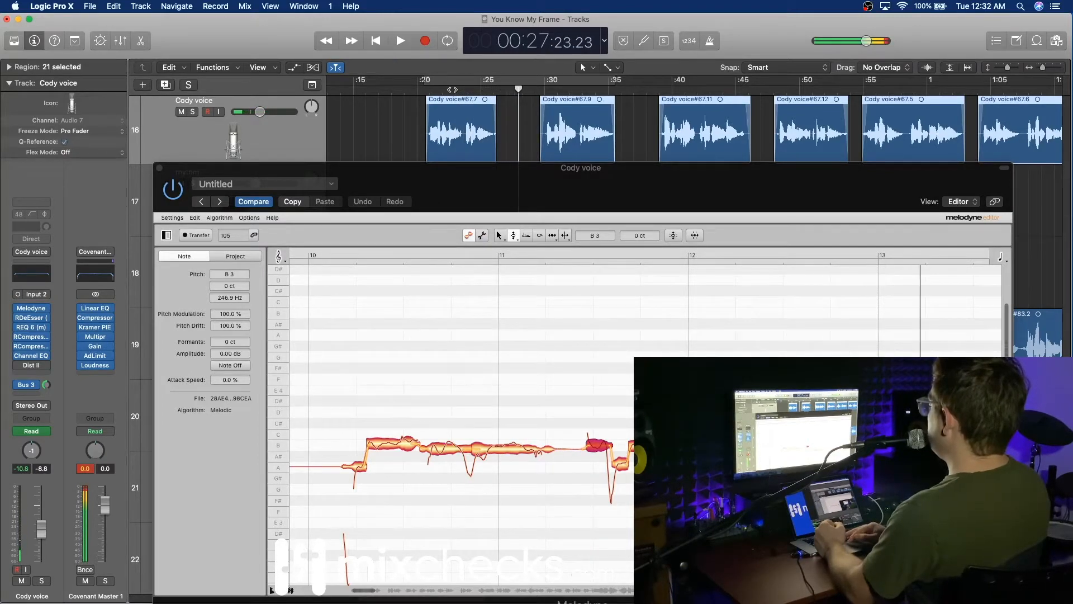
{"action": "left_click", "coordinate": [514, 238]}
{"action": "left_click_drag", "start_coordinate": [526, 450], "coordinate": [526, 479]}
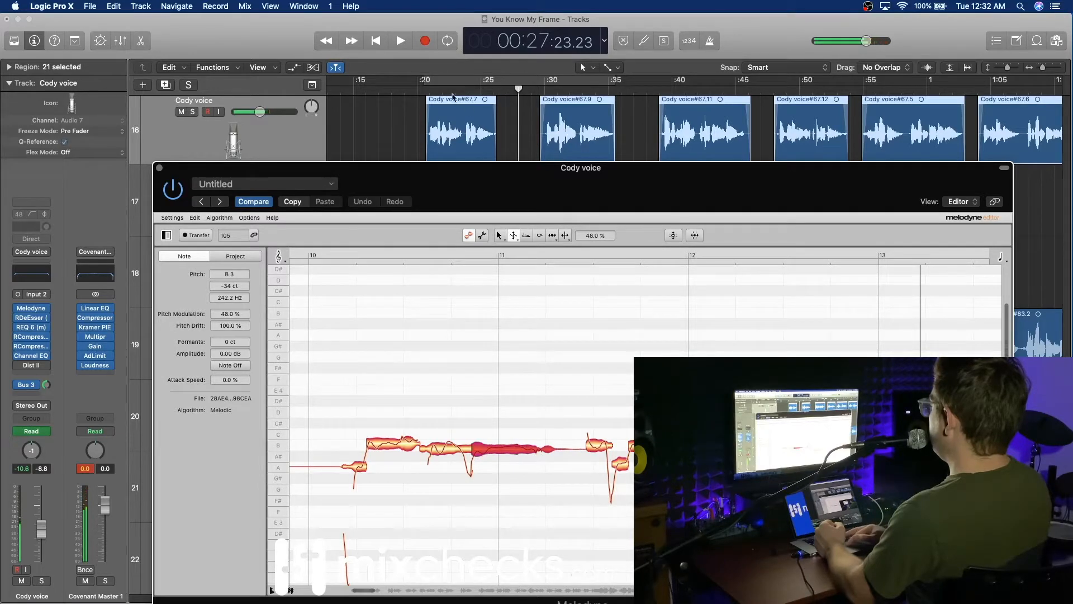
Play into the second phrase, snap the high note at the end of bar 14 to D4 at 0 ct, and replay it.
{"action": "left_click", "coordinate": [433, 89]}
{"action": "key", "text": "space"}
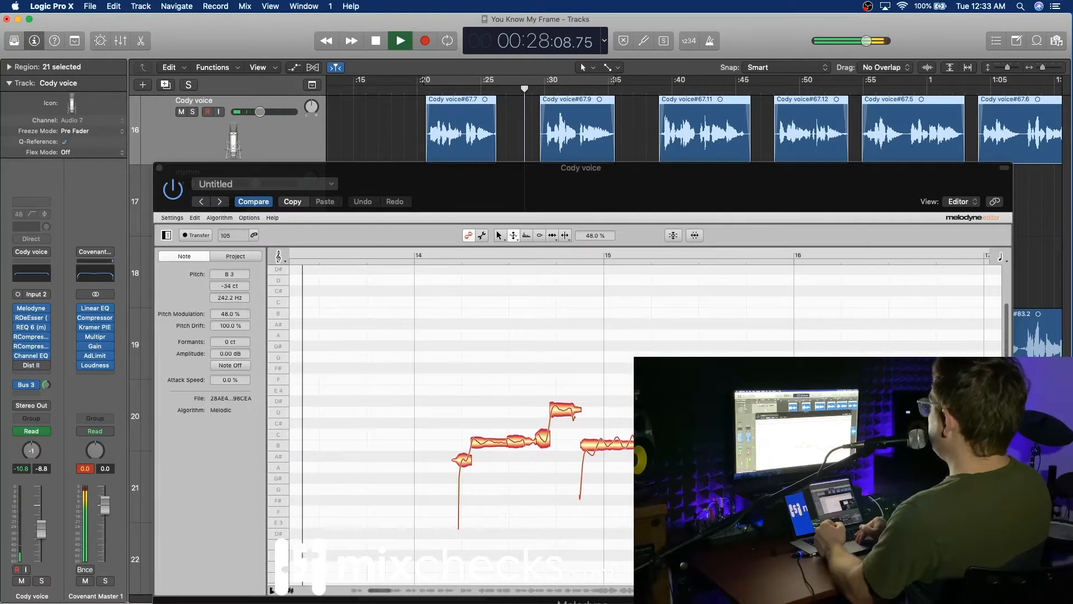
{"action": "left_click", "coordinate": [513, 236]}
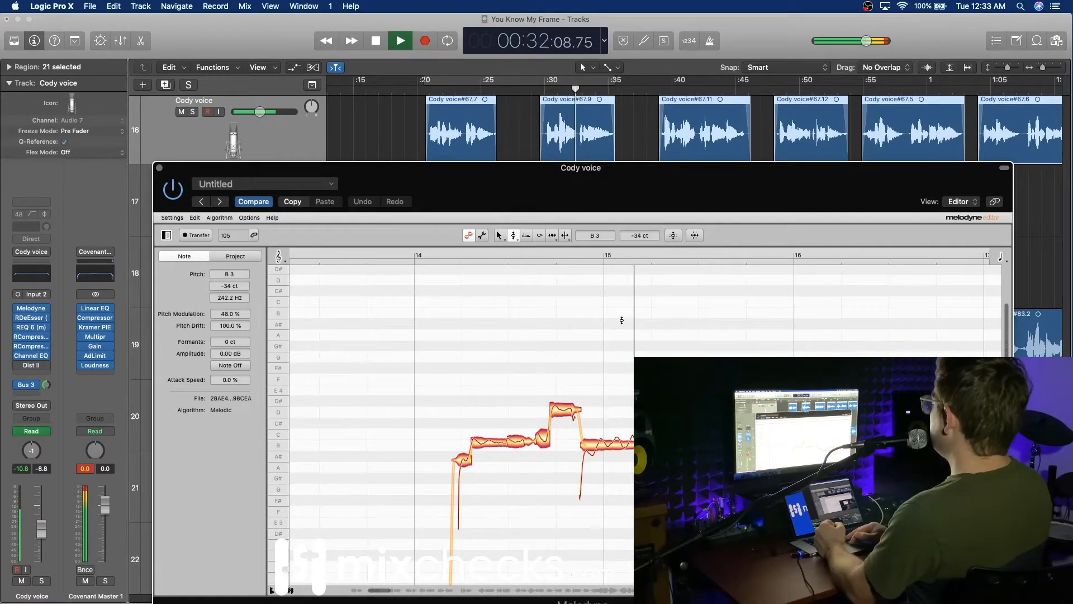
{"action": "key", "text": "space"}
{"action": "left_click", "coordinate": [562, 415]}
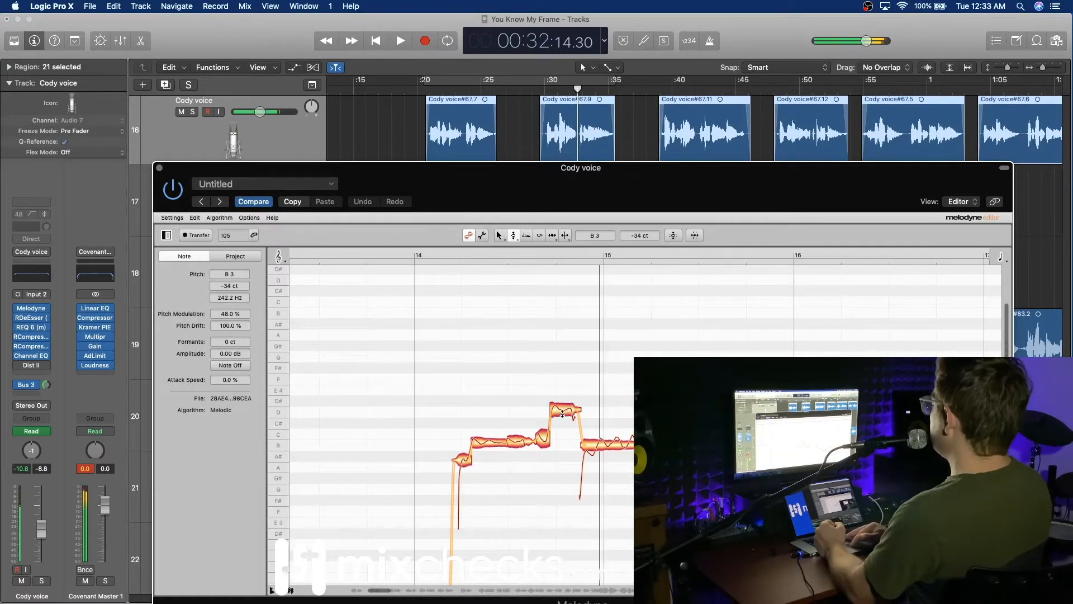
{"action": "double_click", "coordinate": [552, 89]}
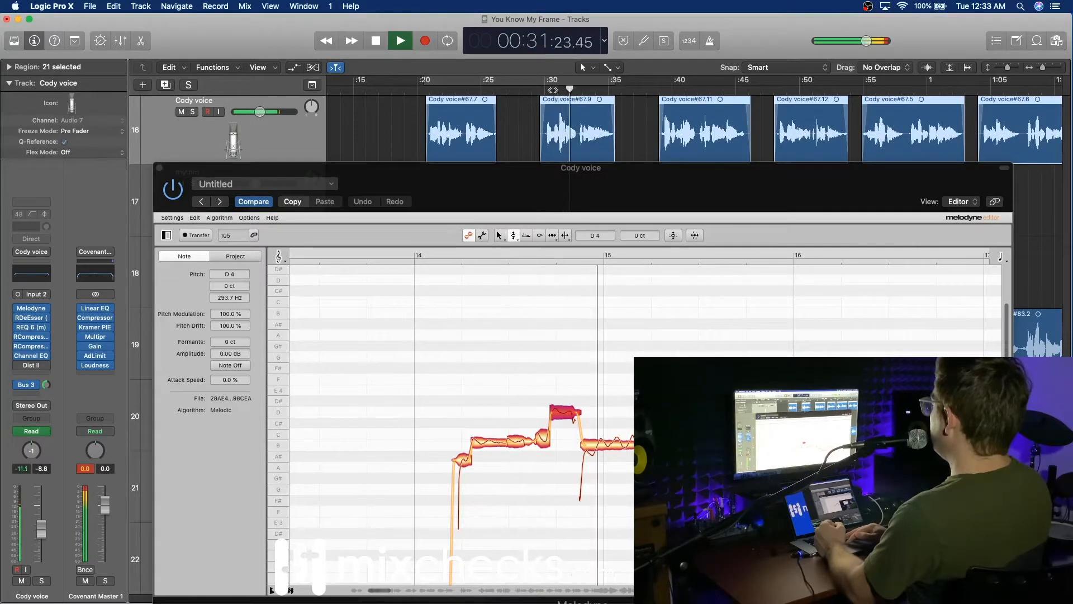
{"action": "key", "text": "space"}
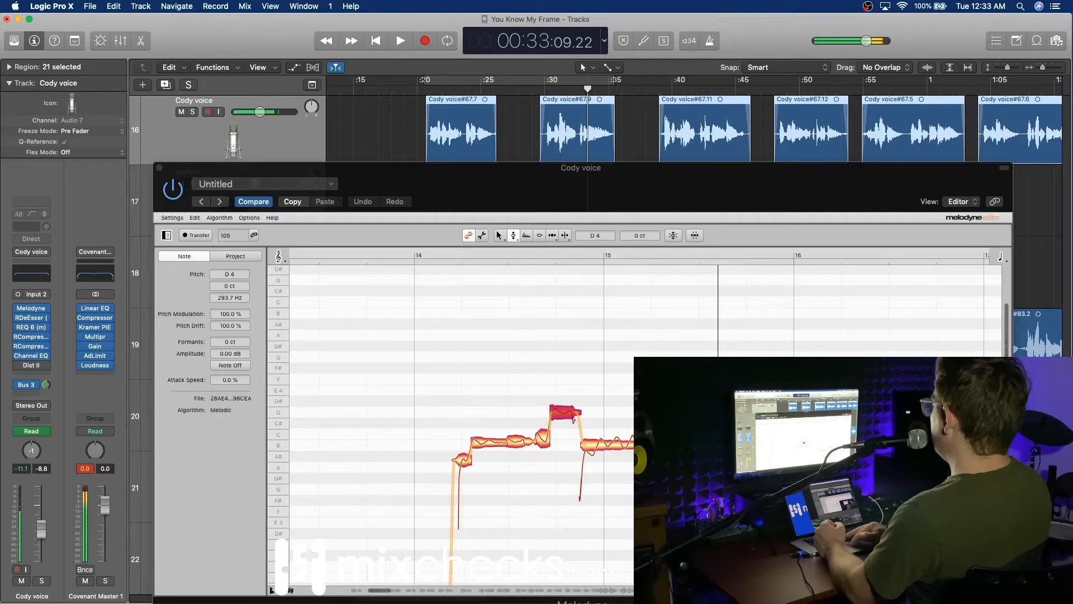
Snap the A3 note in the second half of bar 15 to 0 ct and play the vocal on past bar 26.
{"action": "left_click", "coordinate": [582, 358]}
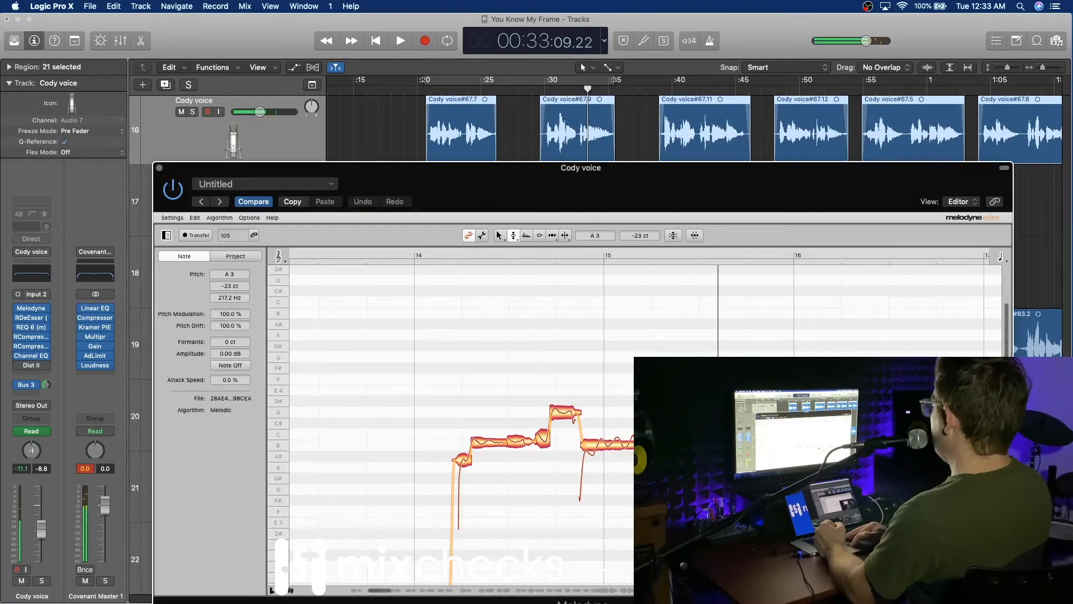
{"action": "left_click", "coordinate": [740, 467]}
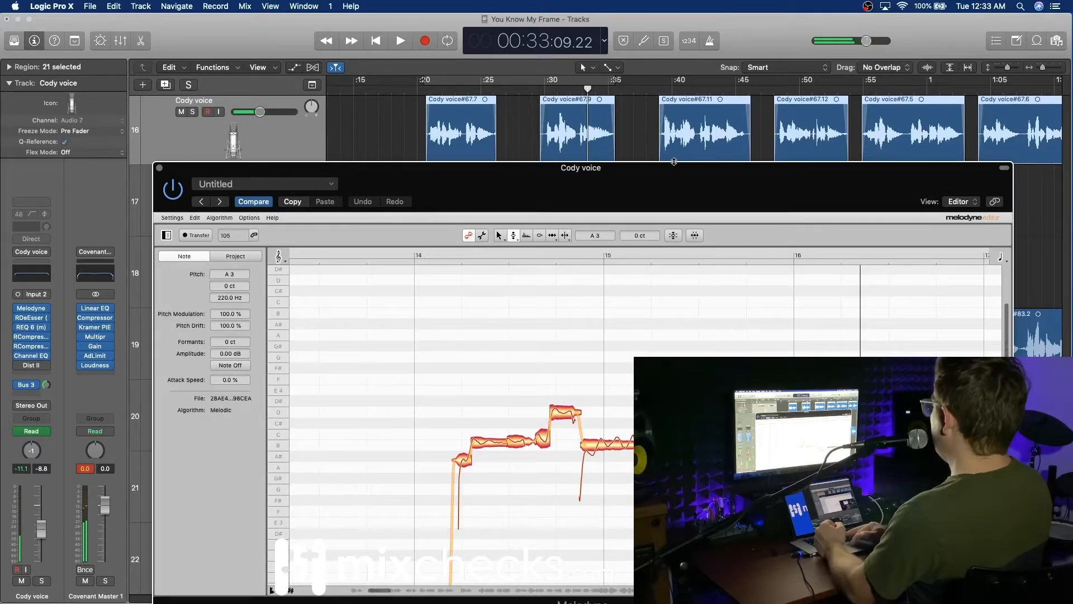
{"action": "left_click", "coordinate": [554, 91]}
{"action": "key", "text": "space"}
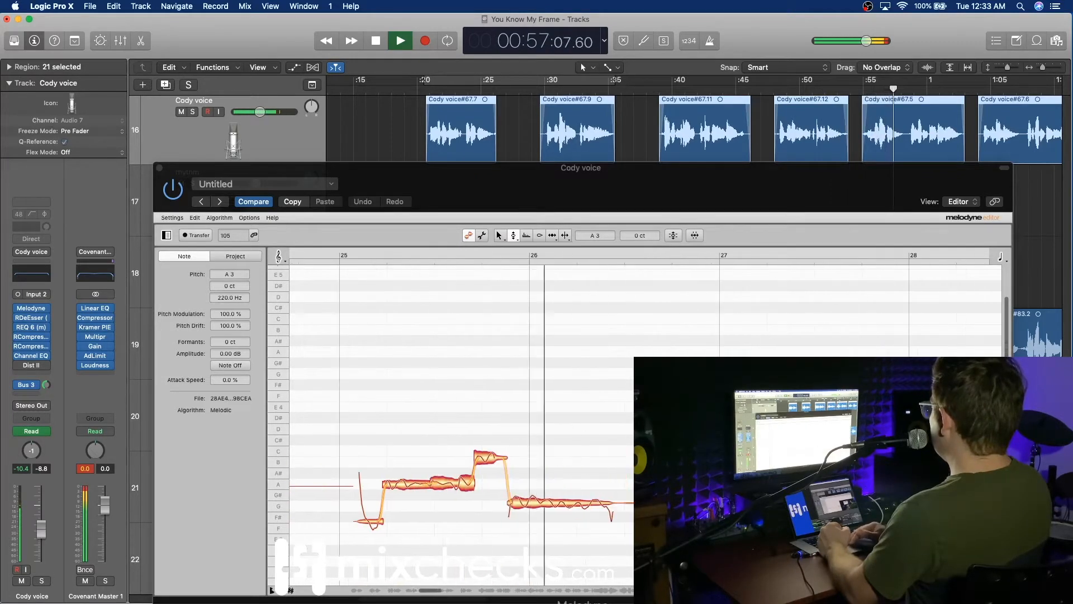
{"action": "key", "text": "space"}
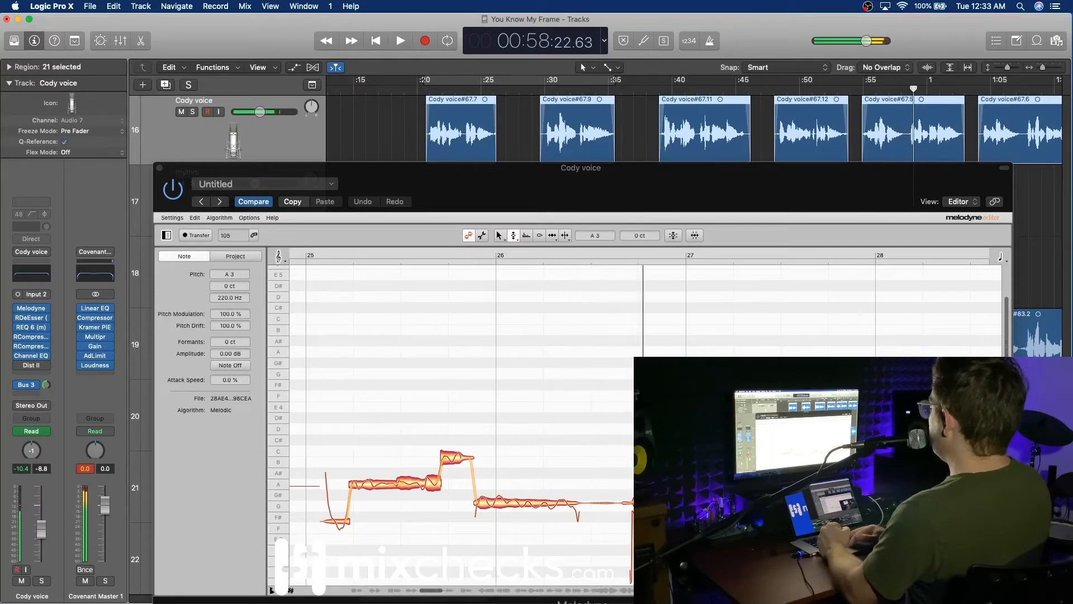
Snap the sustained note crossing the start of bar 26 to G3 at 0 ct and replay that passage.
{"action": "left_click", "coordinate": [522, 506]}
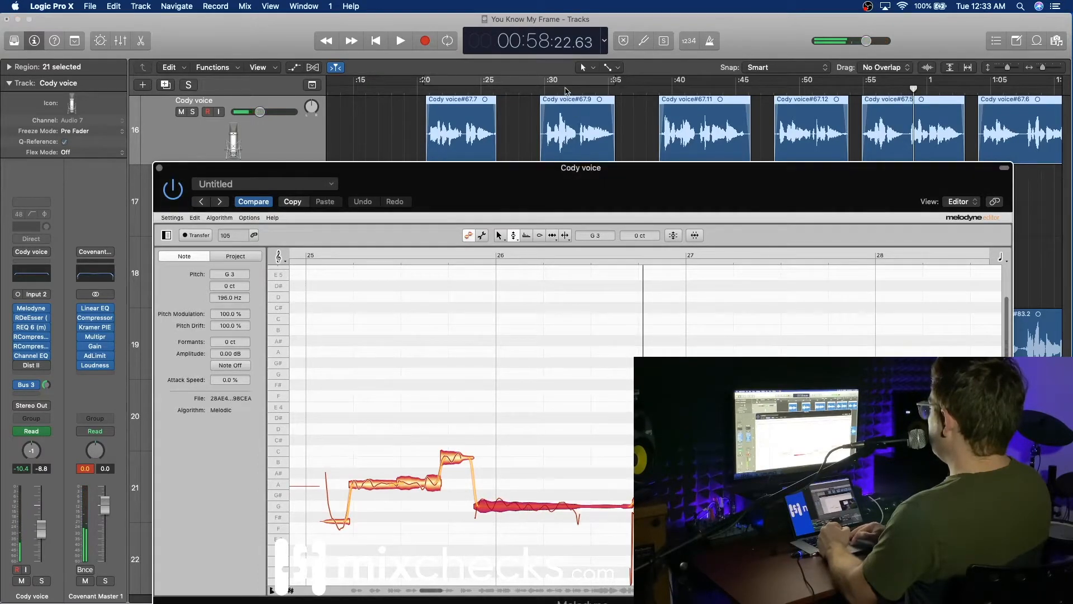
{"action": "scroll", "coordinate": [582, 110], "scroll_direction": "right", "scroll_amount": 10}
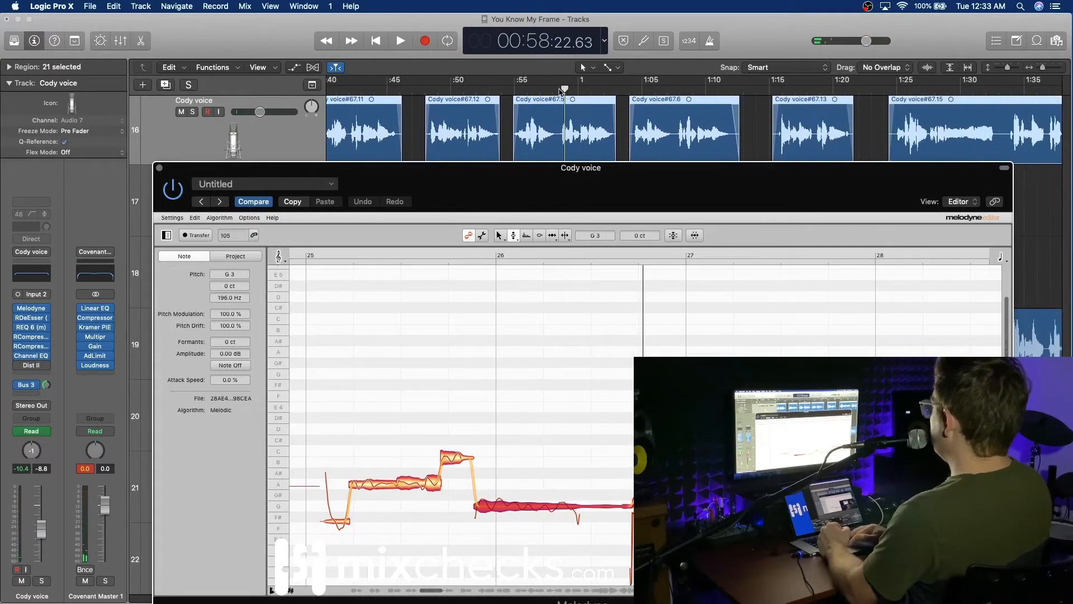
{"action": "left_click", "coordinate": [558, 89]}
{"action": "key", "text": "space"}
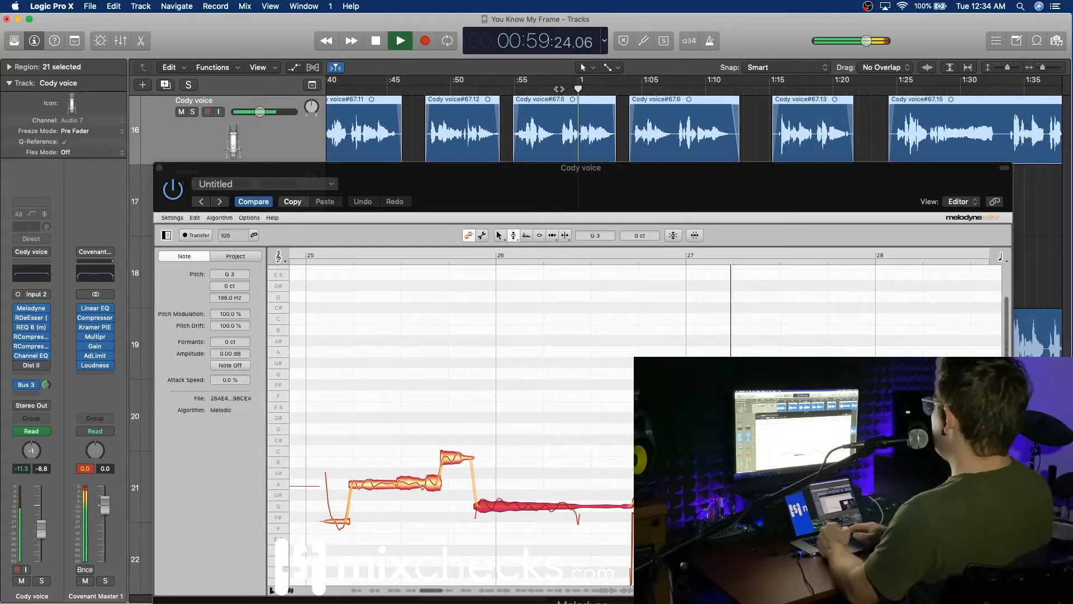
{"action": "key", "text": "space"}
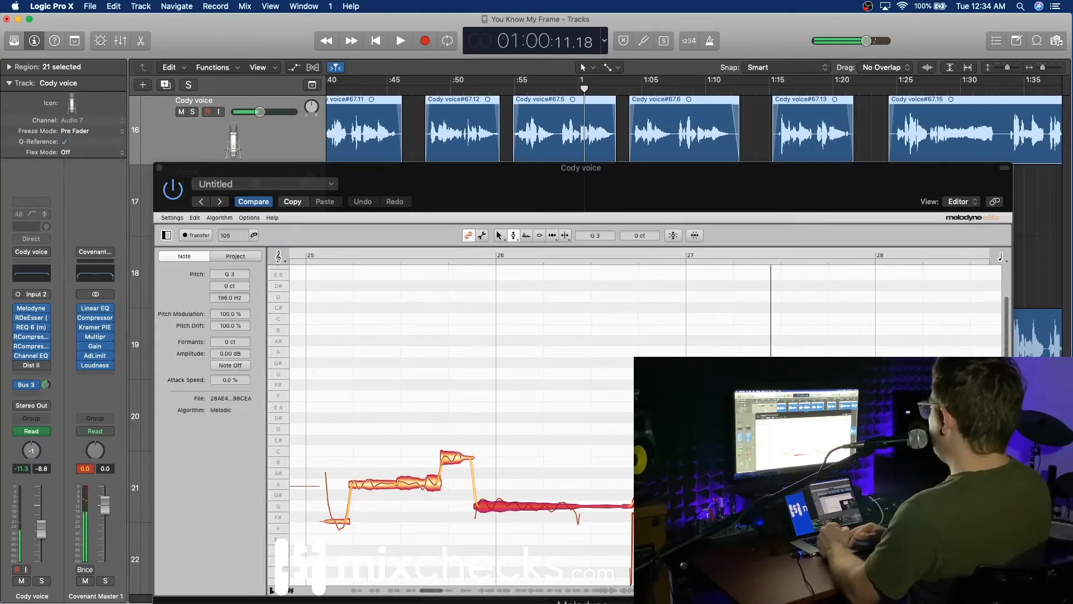
Snap the A3 note just before bar 27 to 0 ct and play the vocal through bar 32.
{"action": "left_click", "coordinate": [682, 484]}
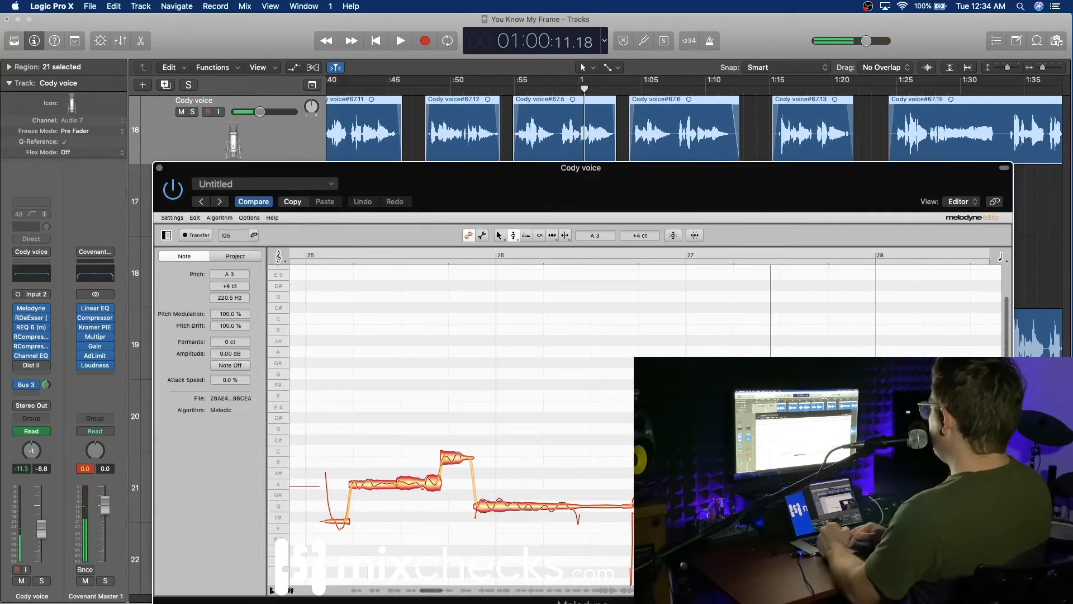
{"action": "left_click", "coordinate": [556, 90]}
{"action": "key", "text": "space"}
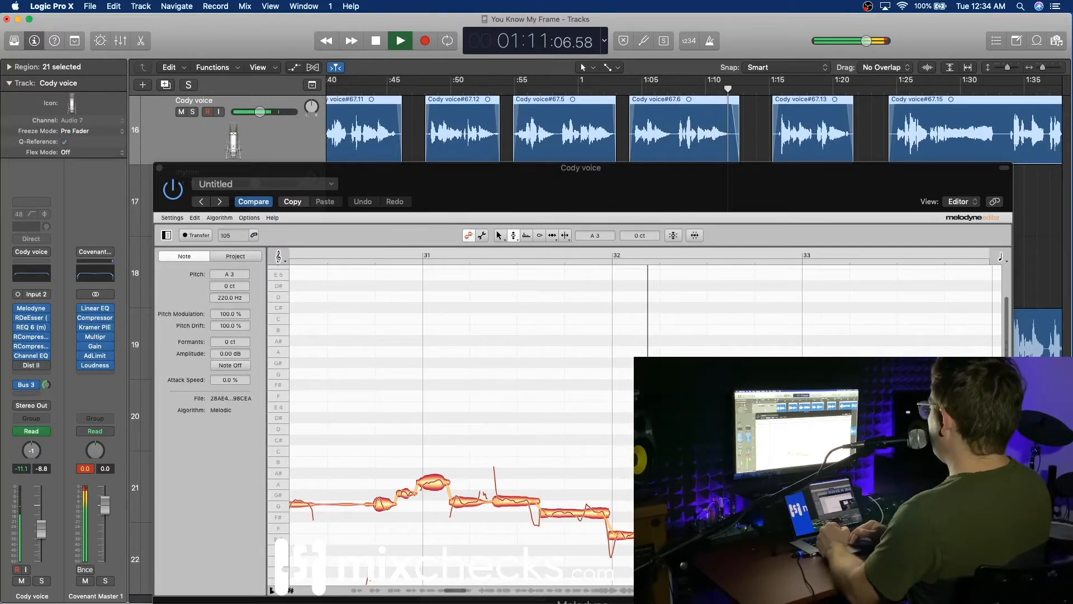
{"action": "key", "text": "space"}
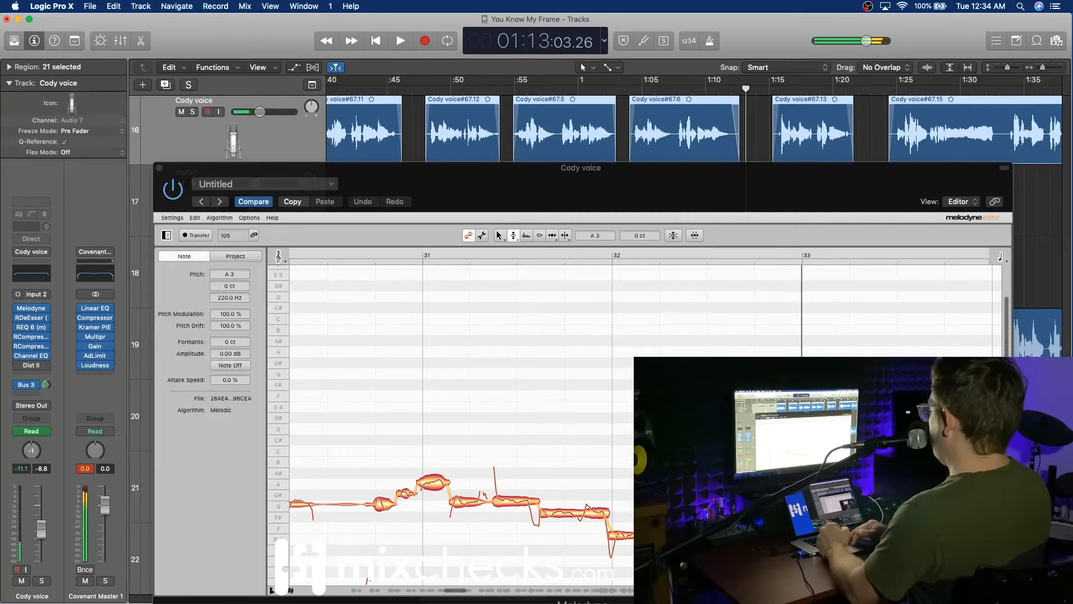
Snap the low note at the start of bar 32 to E3 at 0 ct and play on through bar 35.
{"action": "double_click", "coordinate": [643, 537]}
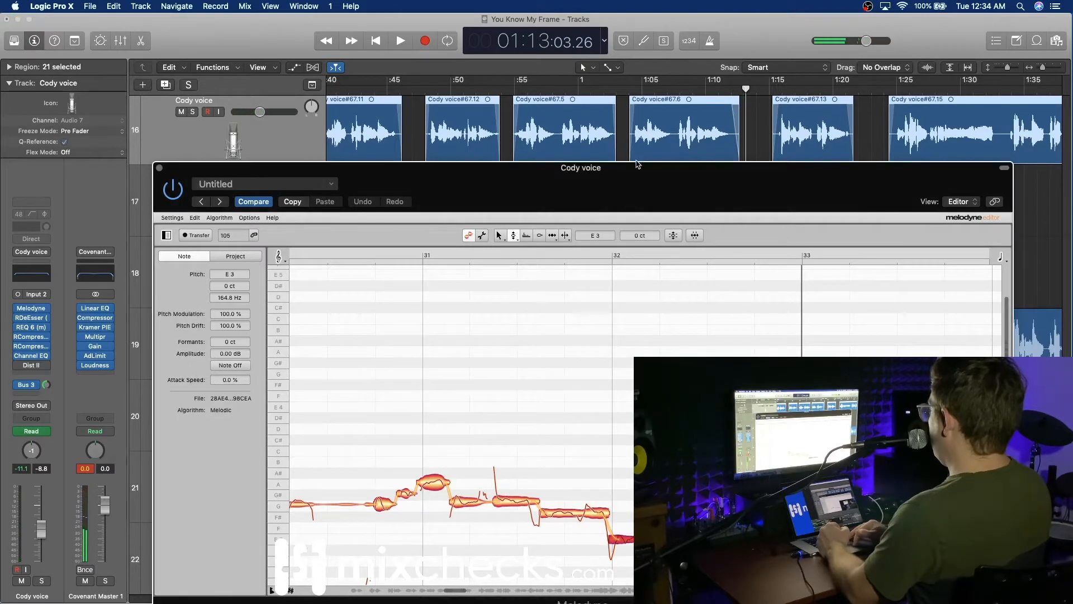
{"action": "left_click", "coordinate": [688, 89]}
{"action": "key", "text": "space"}
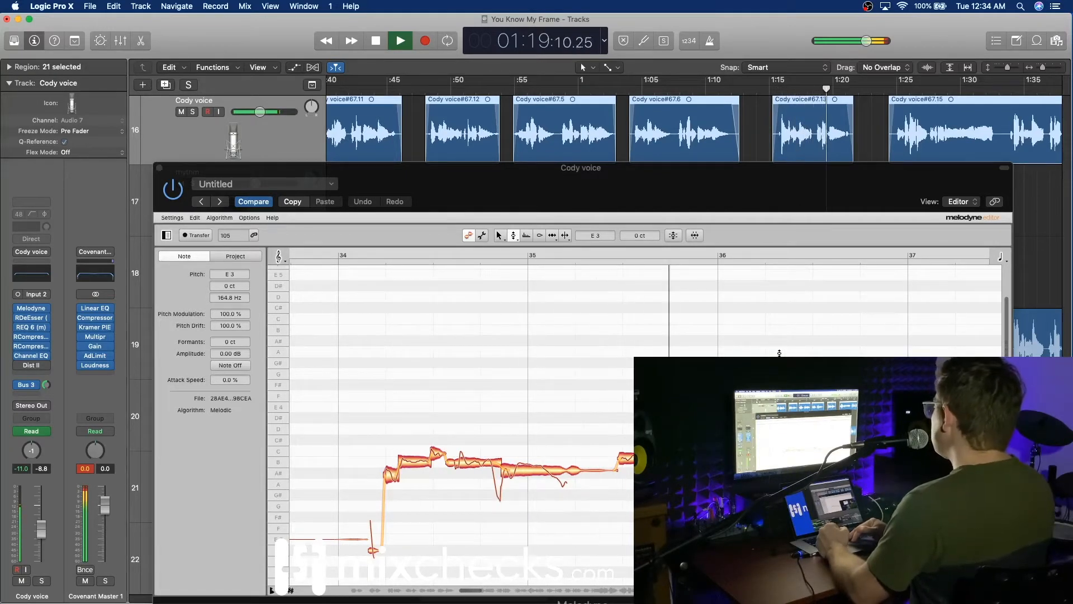
{"action": "key", "text": "space"}
Snap the note midway through bar 35 to B3 at 0 ct and play the vocal on past bar 41.
{"action": "left_click", "coordinate": [629, 458]}
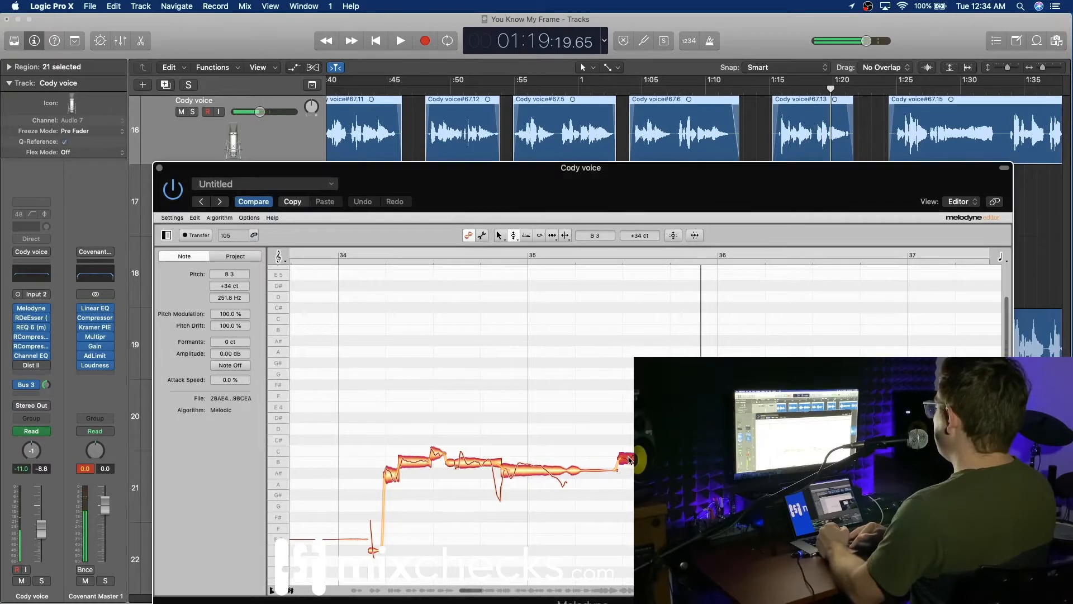
{"action": "key", "text": "space"}
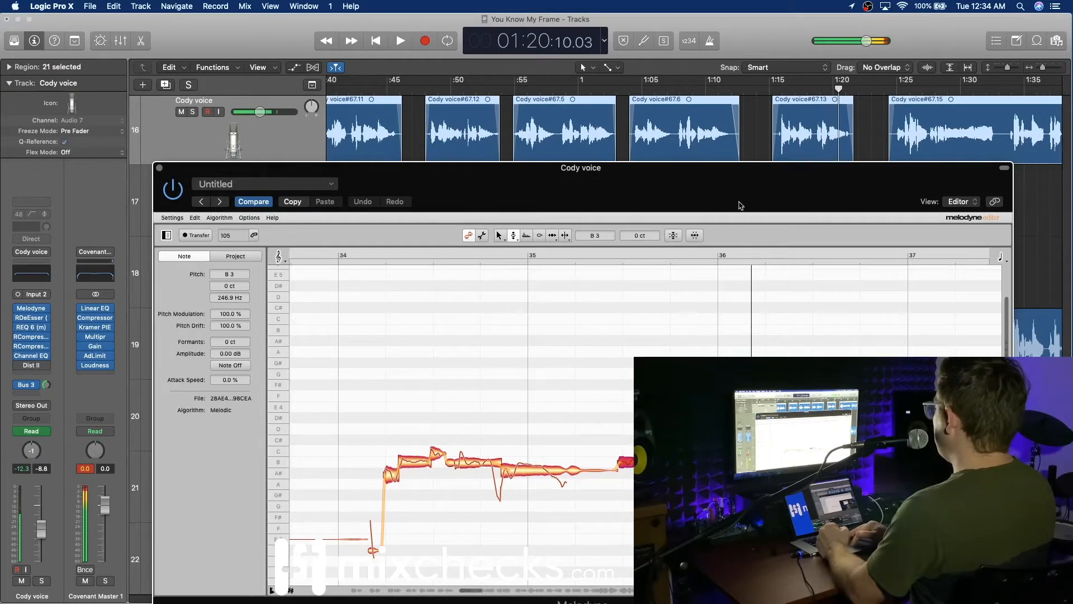
{"action": "double_click", "coordinate": [814, 92]}
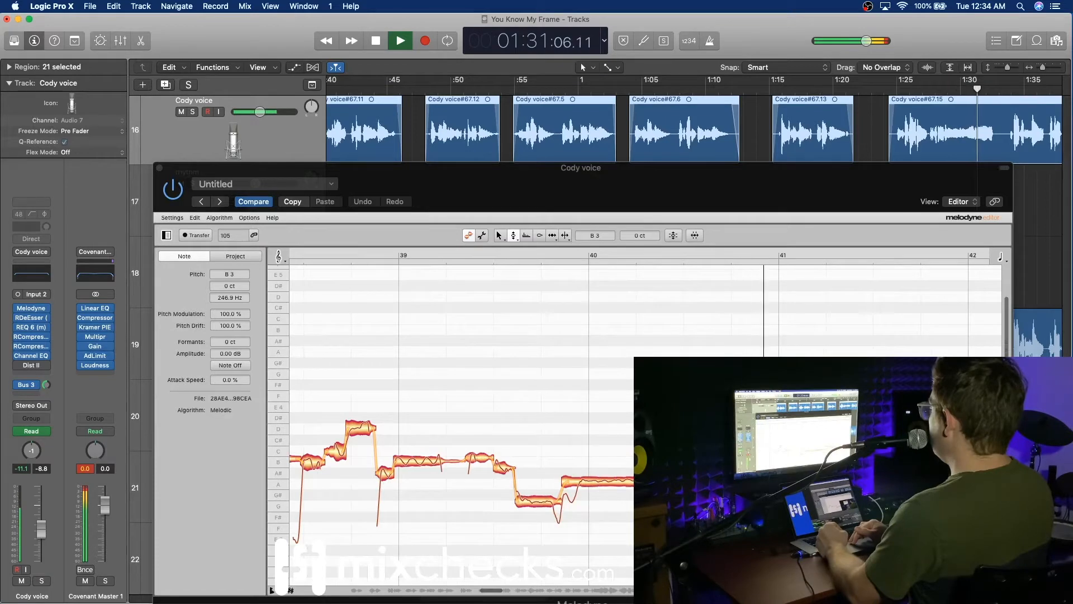
{"action": "key", "text": "space"}
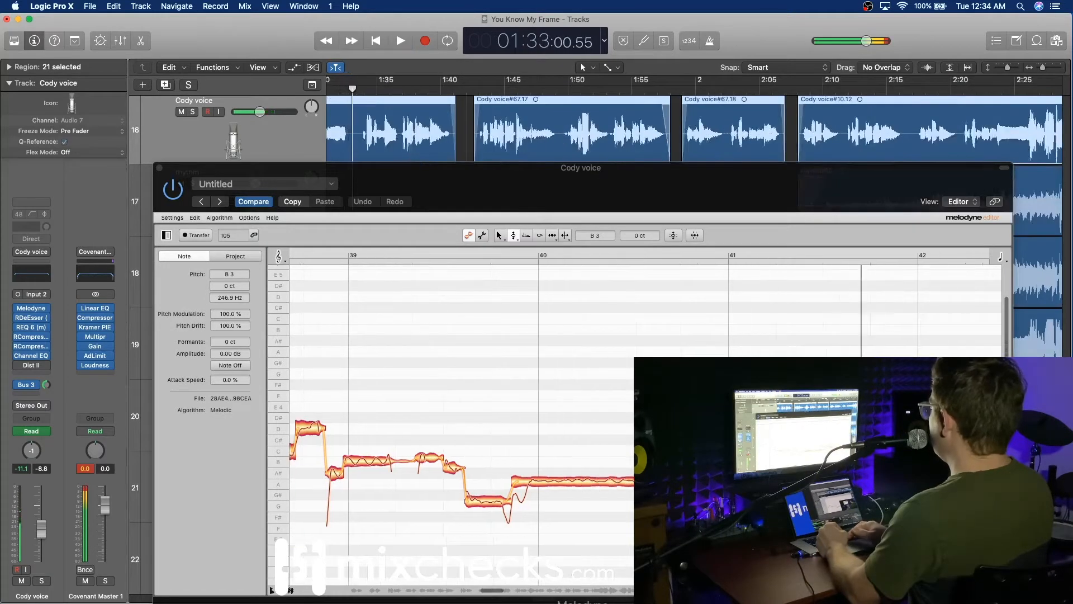
Try the note midway through bar 41 at A#3 and at B3, replaying the phrase with each pitch.
{"action": "left_click", "coordinate": [794, 473]}
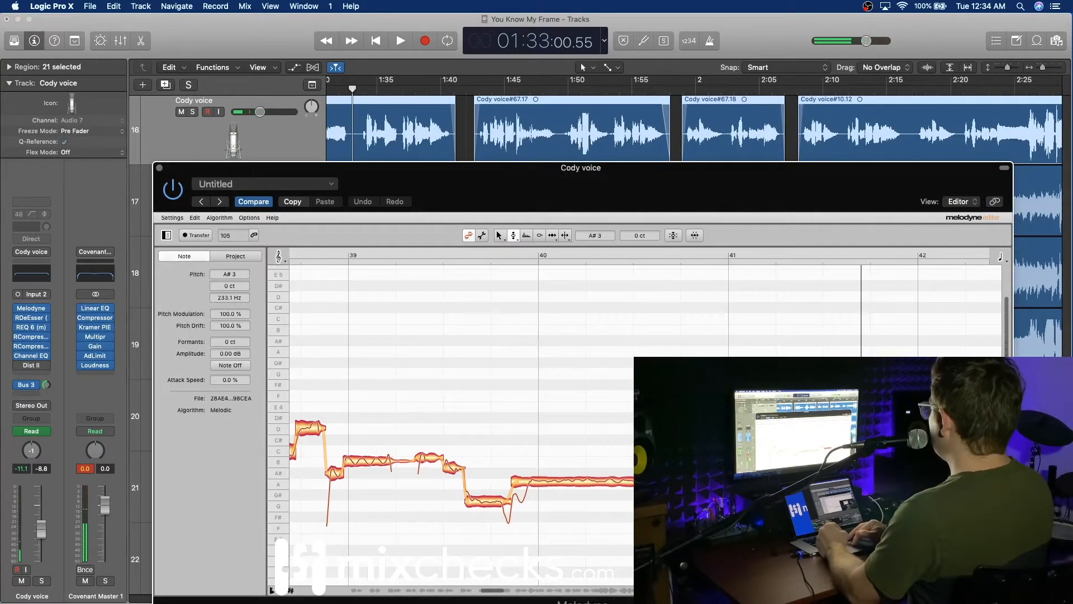
{"action": "scroll", "coordinate": [619, 95], "scroll_direction": "left", "scroll_amount": 5}
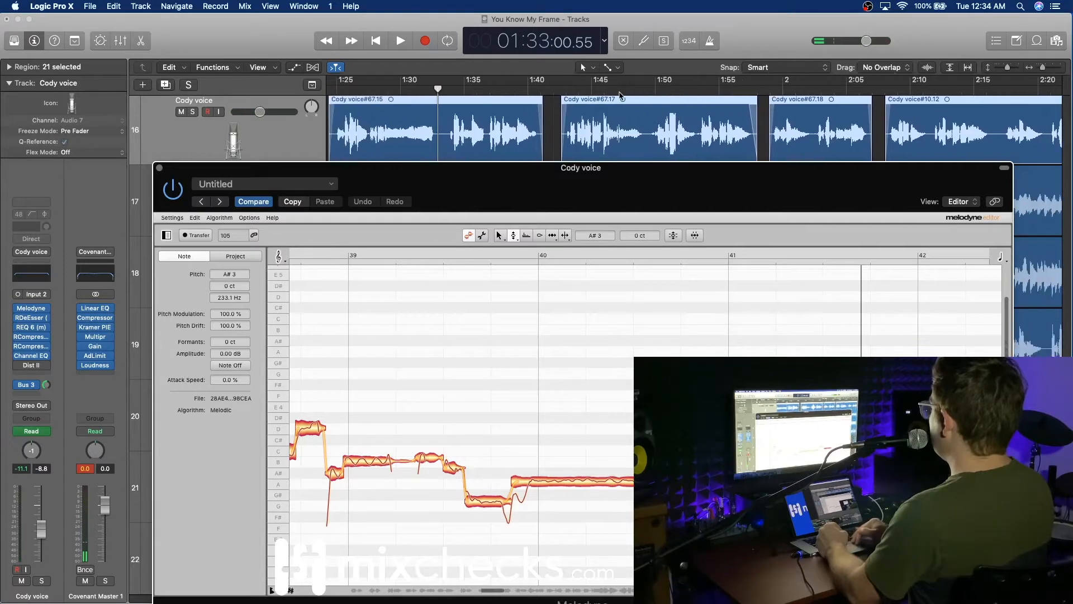
{"action": "double_click", "coordinate": [411, 90]}
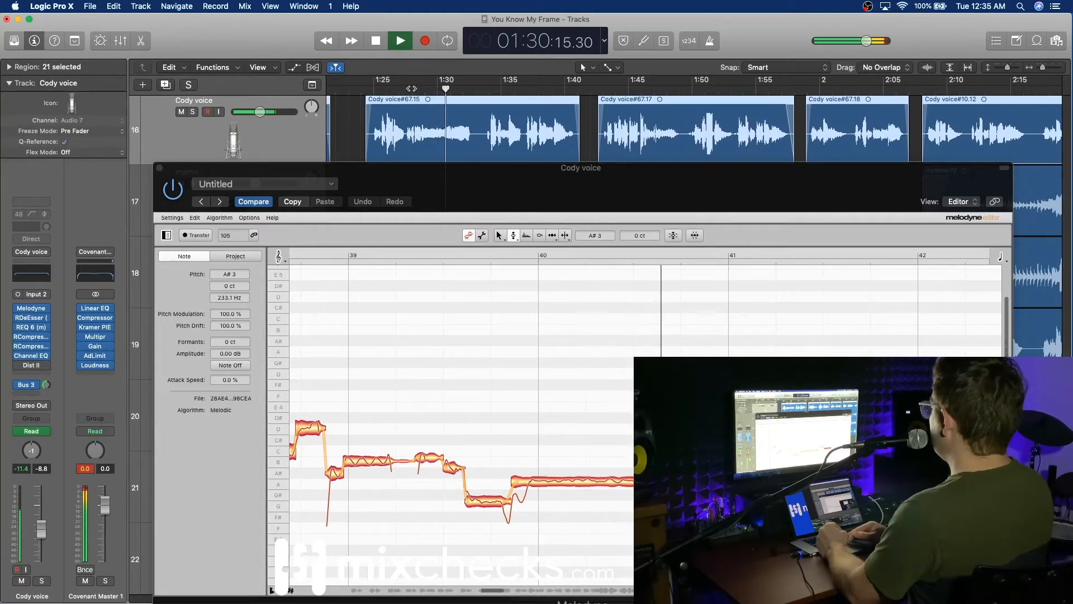
{"action": "key", "text": "space"}
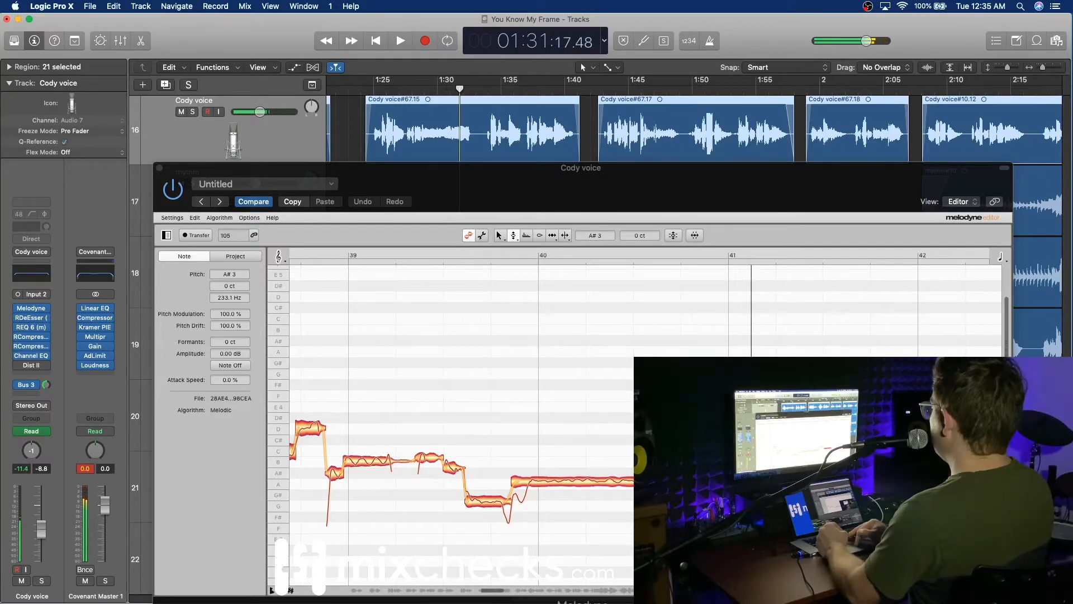
{"action": "left_click", "coordinate": [793, 463]}
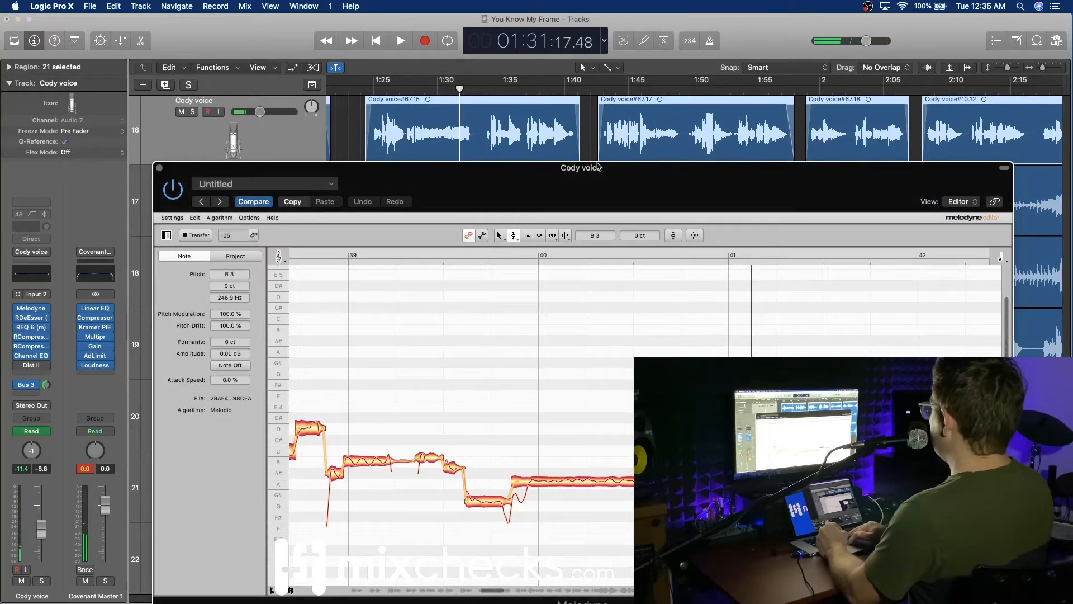
{"action": "double_click", "coordinate": [431, 91]}
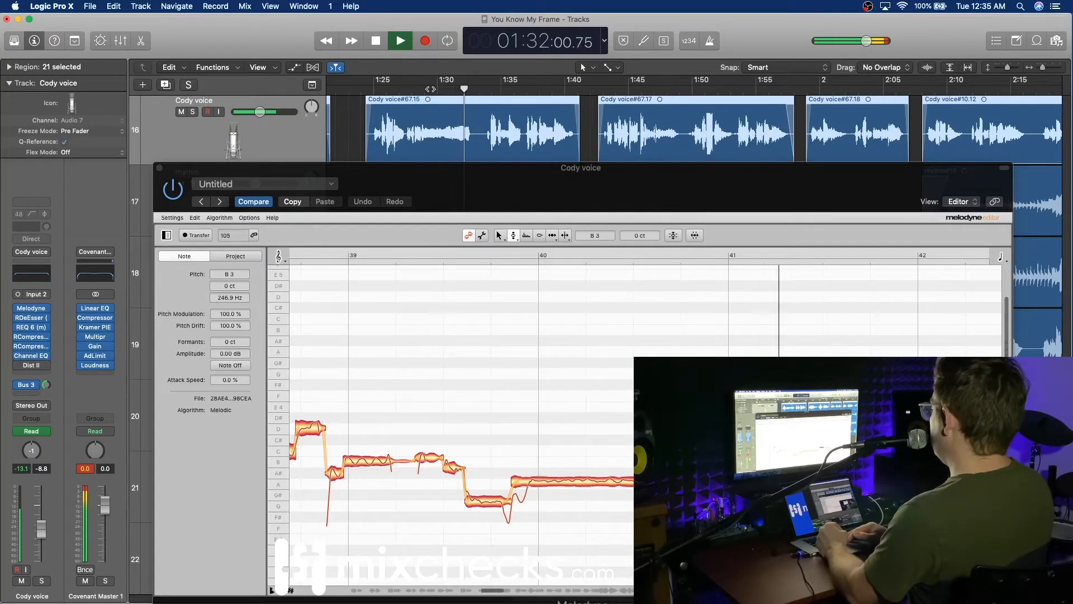
{"action": "key", "text": "space"}
Try the same bar 41 note at A3 and at C4, replaying the phrase with each pitch.
{"action": "left_click", "coordinate": [800, 470]}
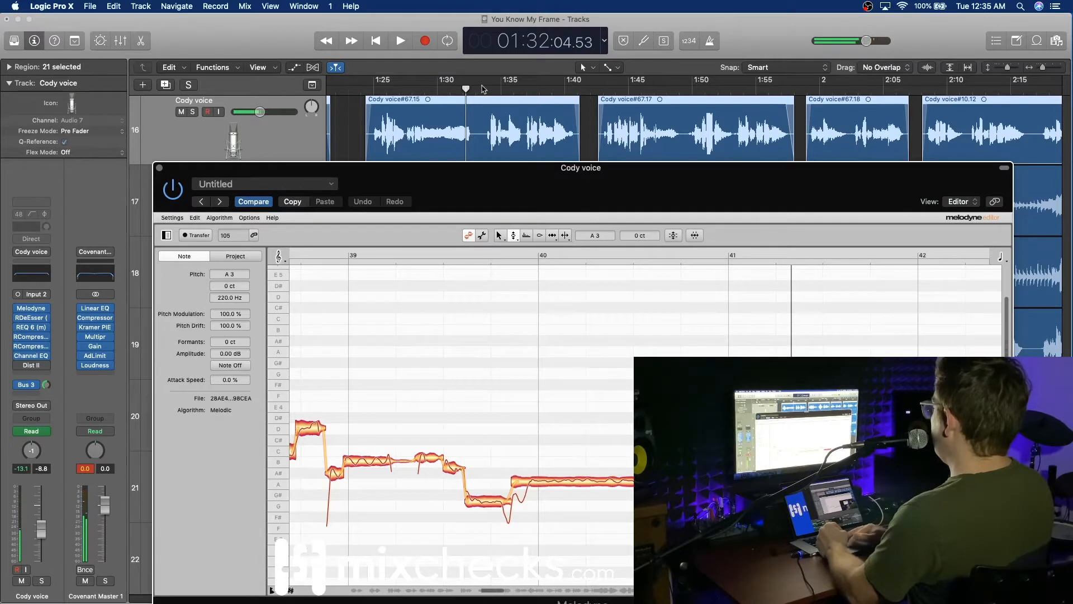
{"action": "double_click", "coordinate": [430, 91]}
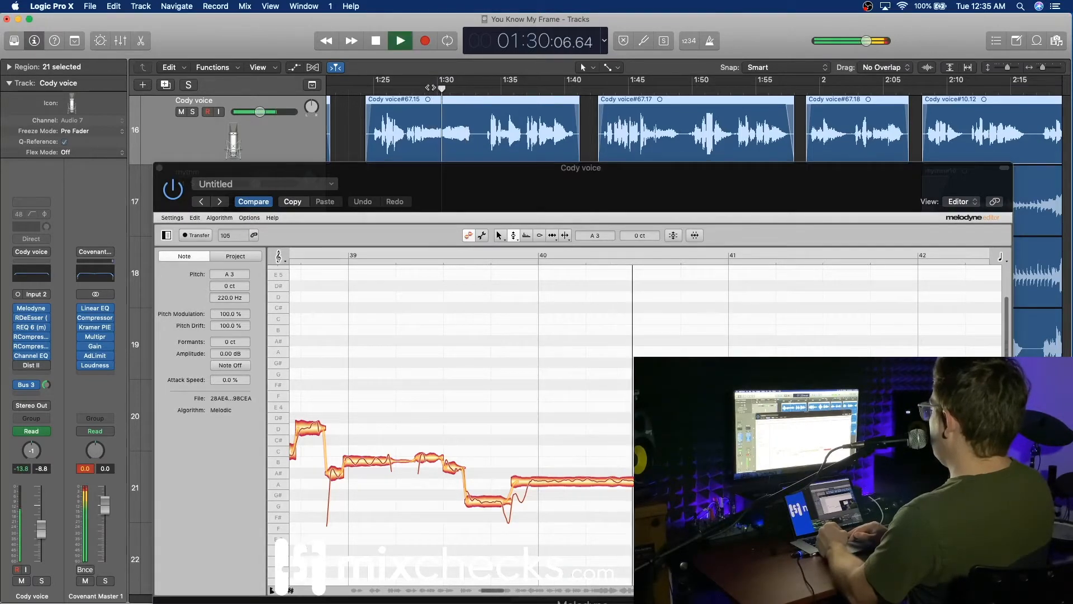
{"action": "key", "text": "space"}
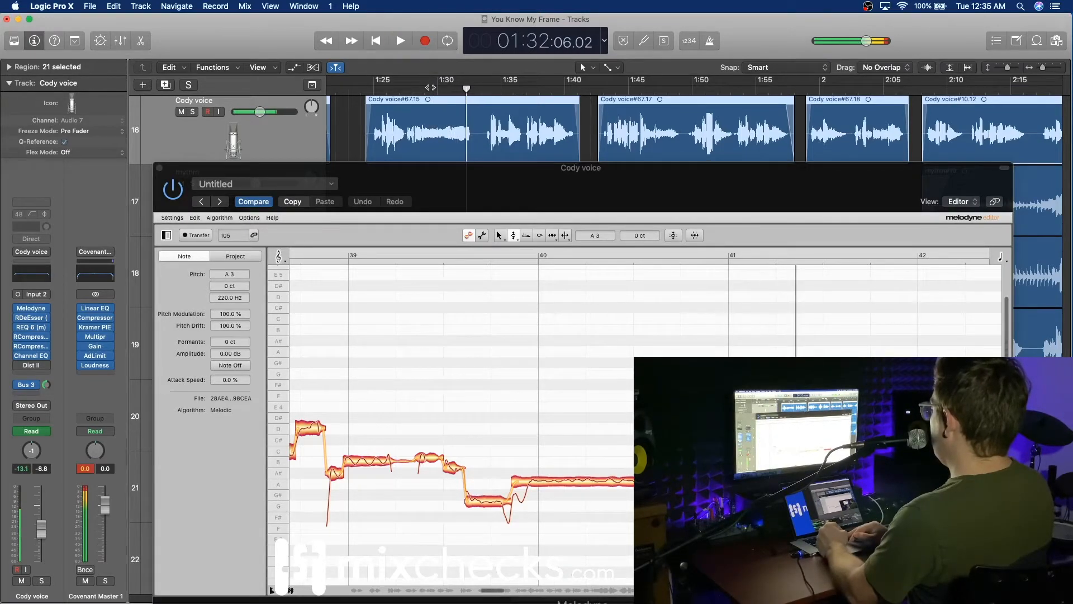
{"action": "left_click", "coordinate": [795, 463]}
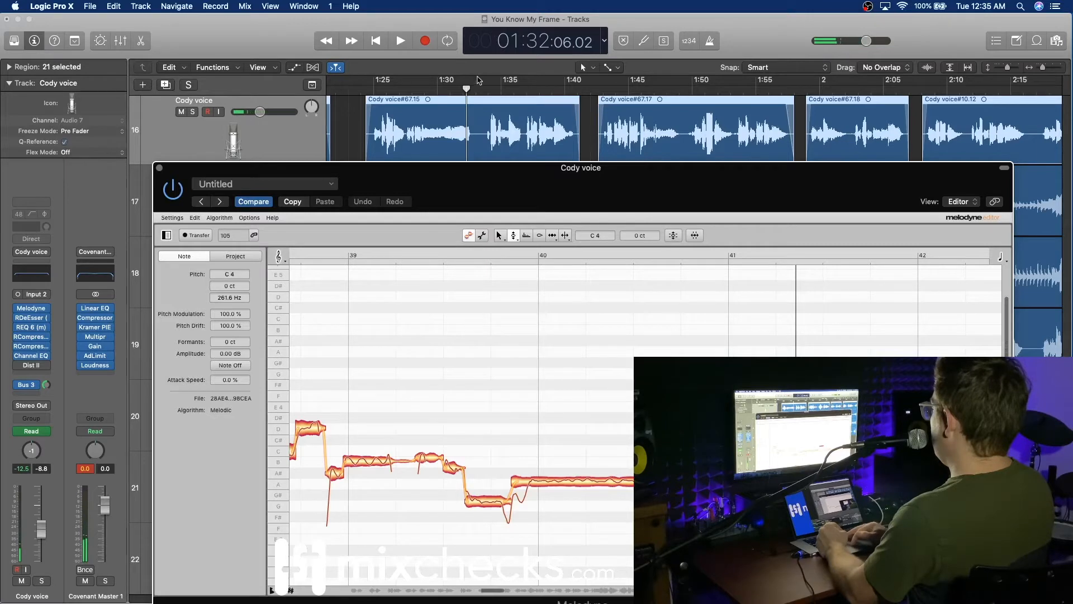
{"action": "left_click", "coordinate": [435, 91]}
{"action": "key", "text": "space"}
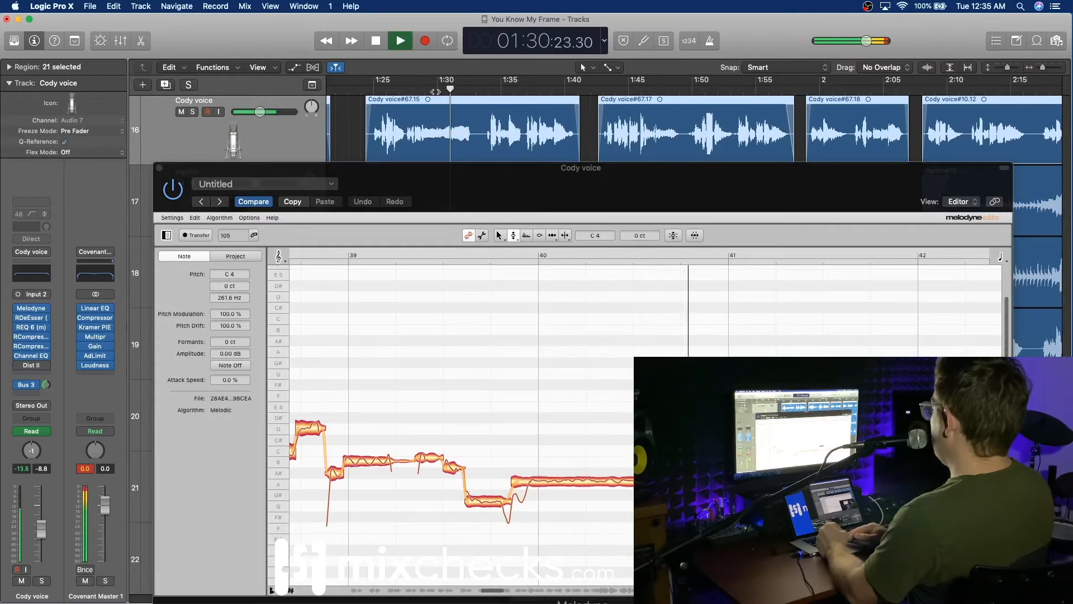
{"action": "key", "text": "space"}
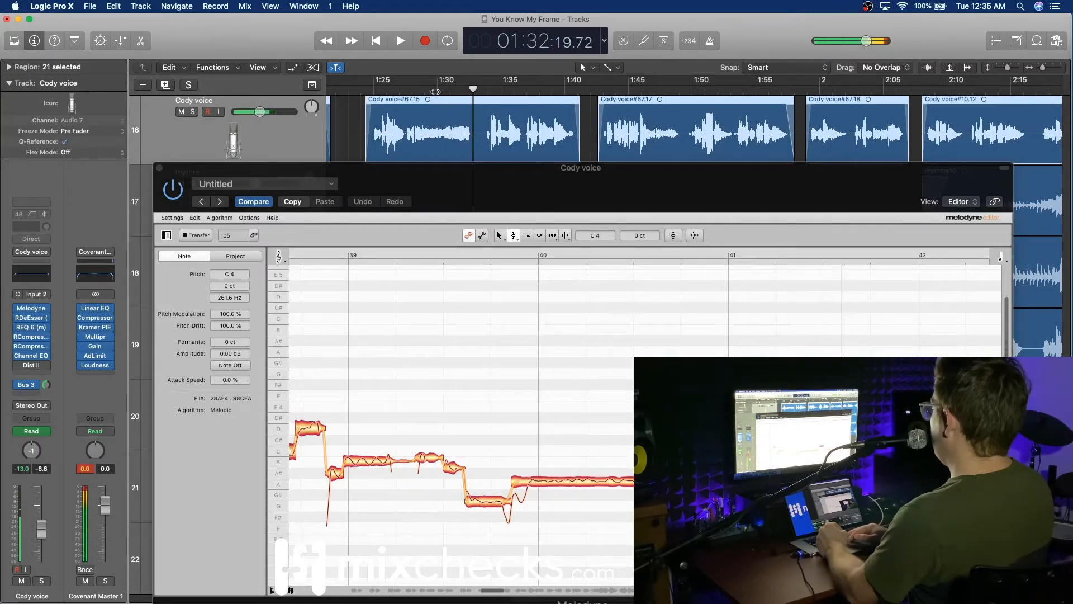
Set the note midway through bar 41 to B3 at 0 ct and replay the phrase.
{"action": "left_click", "coordinate": [793, 474]}
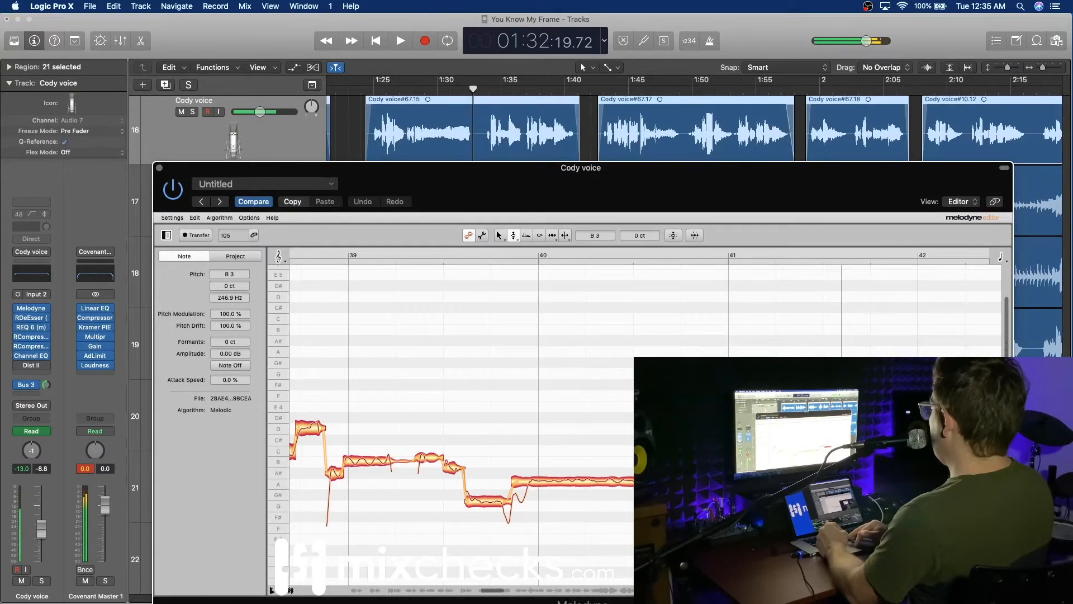
{"action": "left_click", "coordinate": [439, 89]}
{"action": "key", "text": "space"}
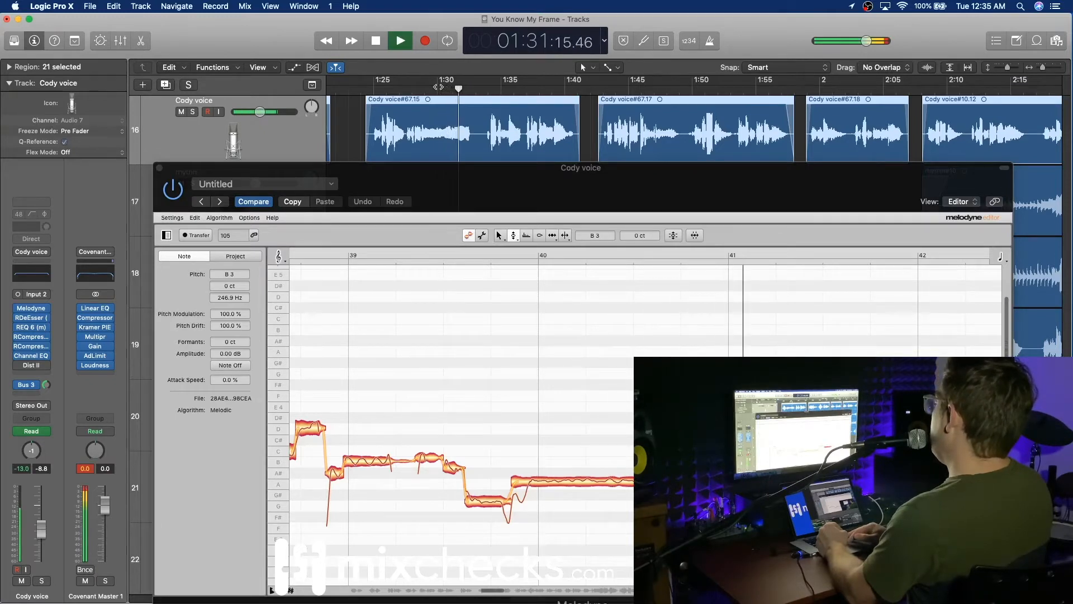
{"action": "key", "text": "space"}
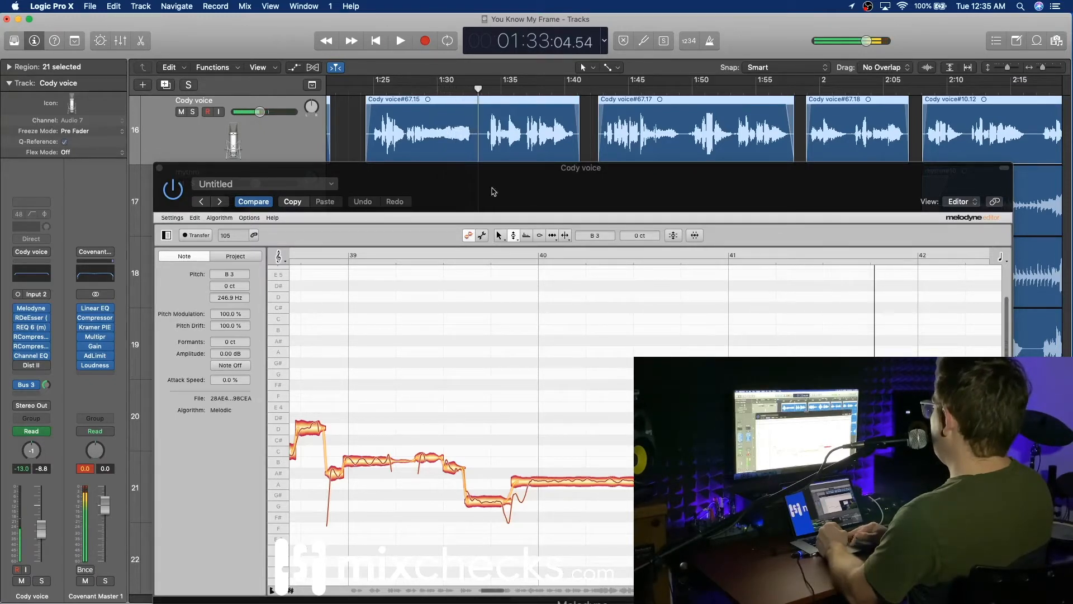
Split the tail off the bar 41 B3 note, snap it to A3 at 0 ct, and play the vocal through bar 44.
{"action": "scroll", "coordinate": [461, 420], "scroll_direction": "right", "scroll_amount": 3}
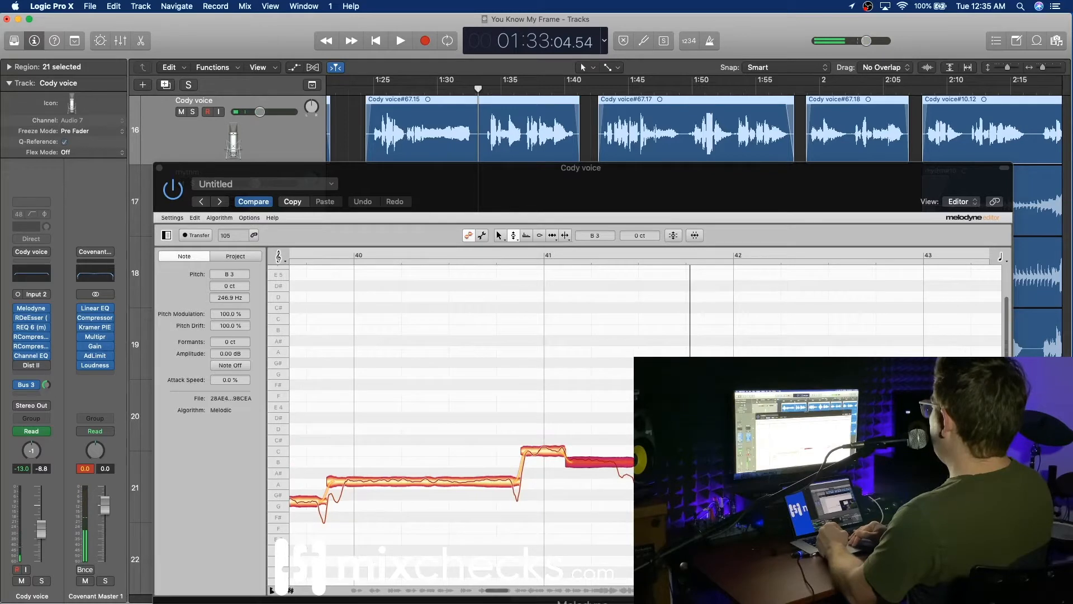
{"action": "left_click", "coordinate": [565, 235]}
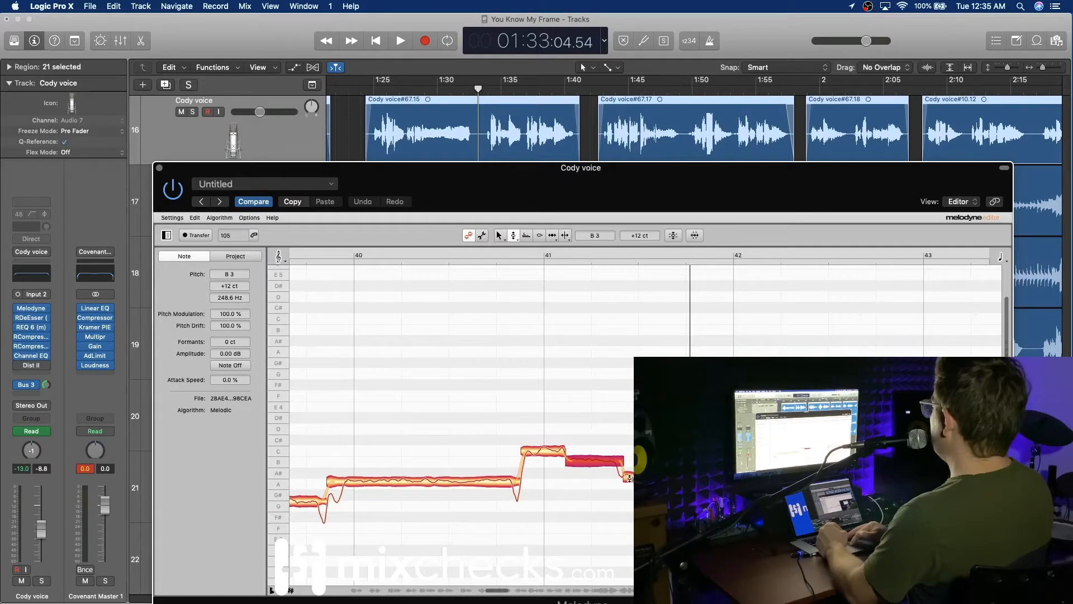
{"action": "left_click", "coordinate": [629, 476]}
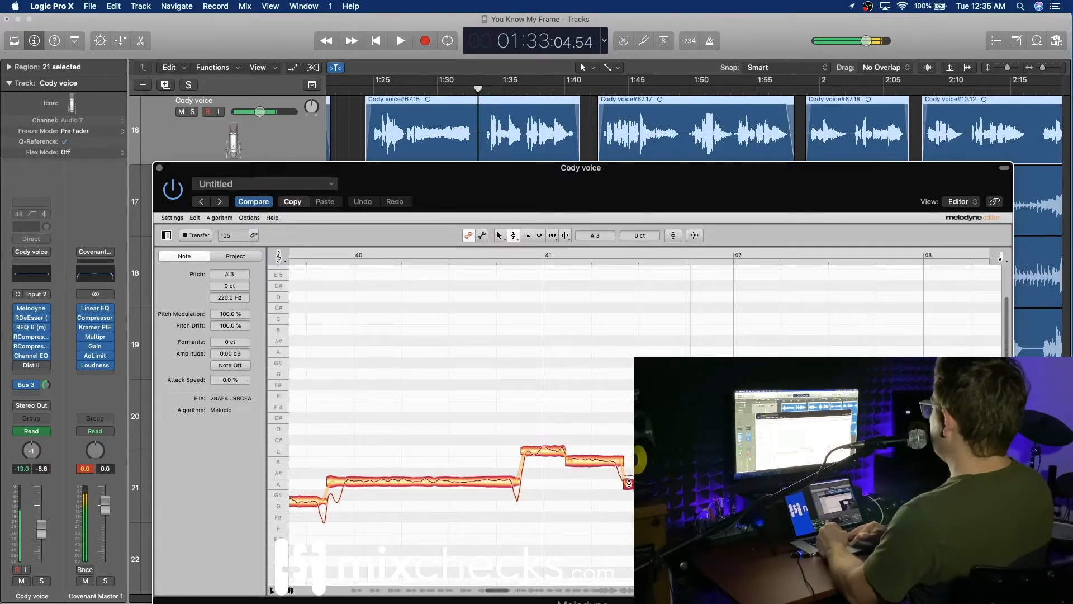
{"action": "left_click", "coordinate": [450, 89]}
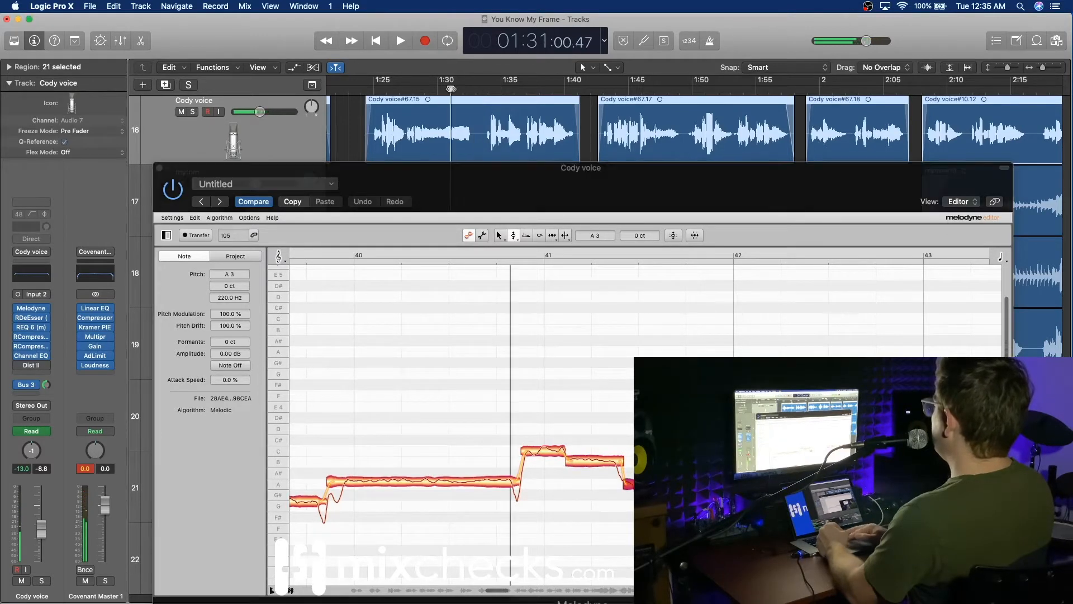
{"action": "key", "text": "space"}
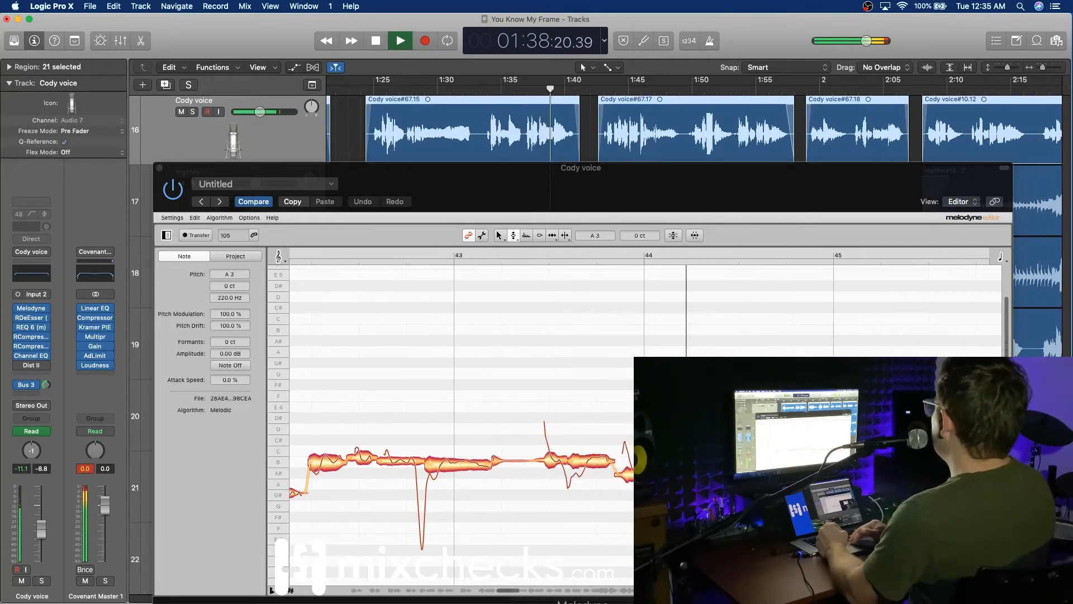
{"action": "key", "text": "space"}
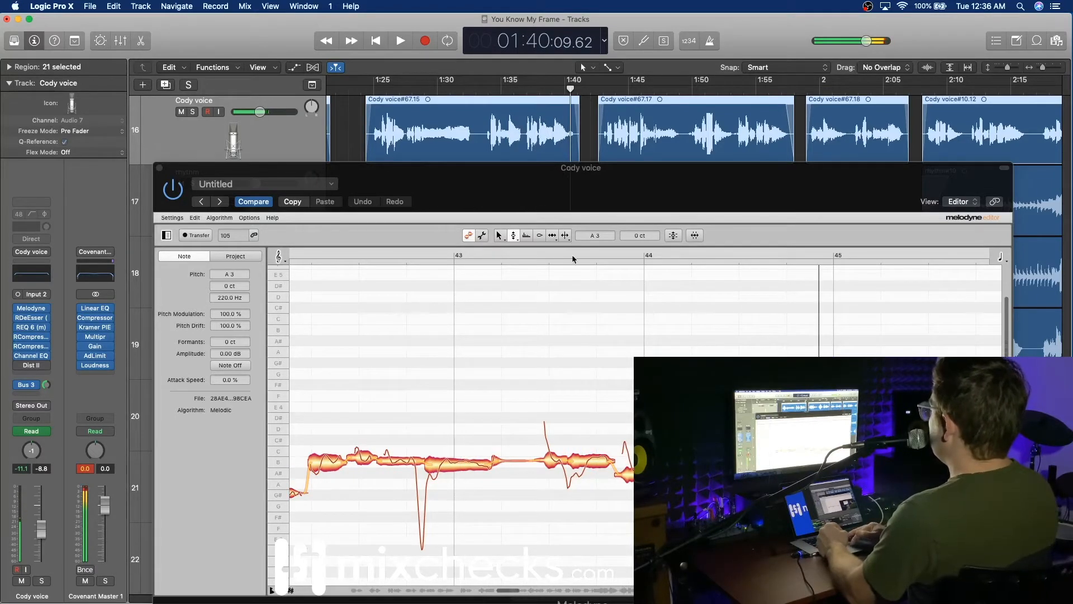
Snap the B3 note just before bar 44 to 0 ct and replay that passage.
{"action": "left_click", "coordinate": [598, 459]}
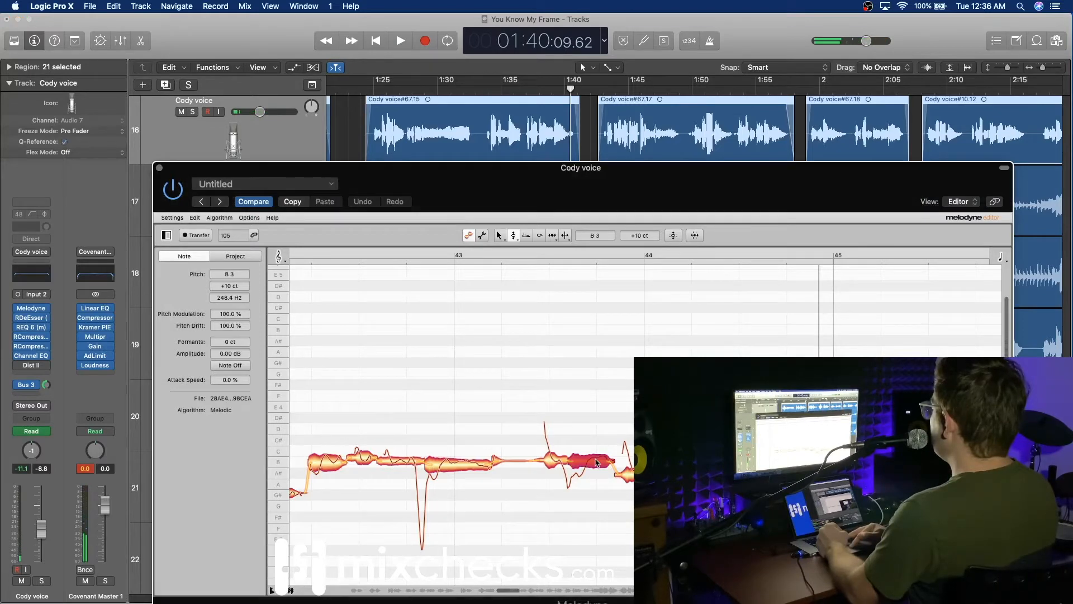
{"action": "left_click", "coordinate": [523, 90]}
{"action": "key", "text": "space"}
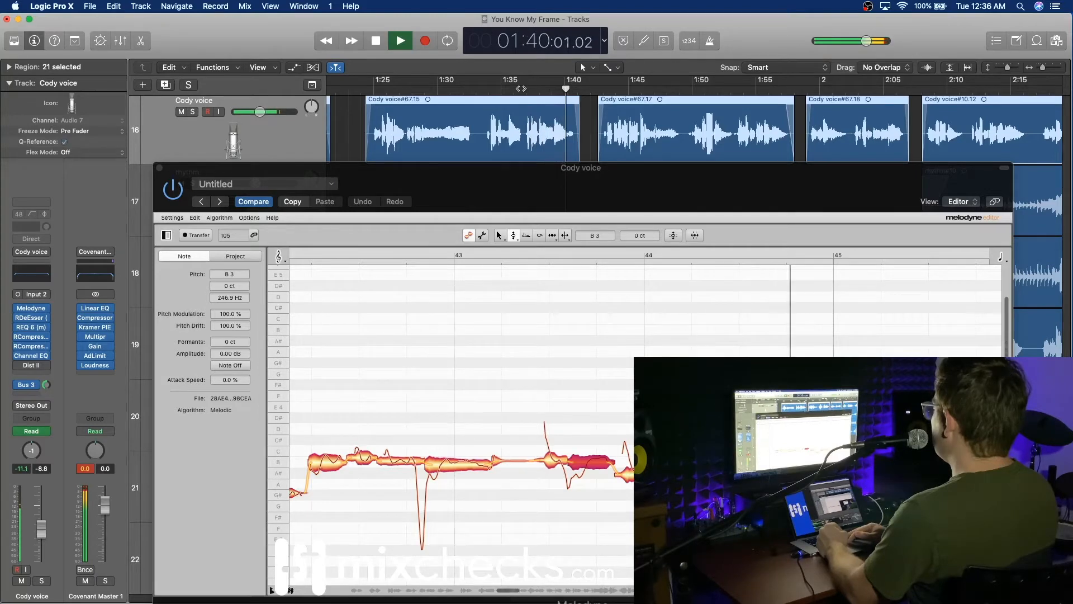
{"action": "key", "text": "space"}
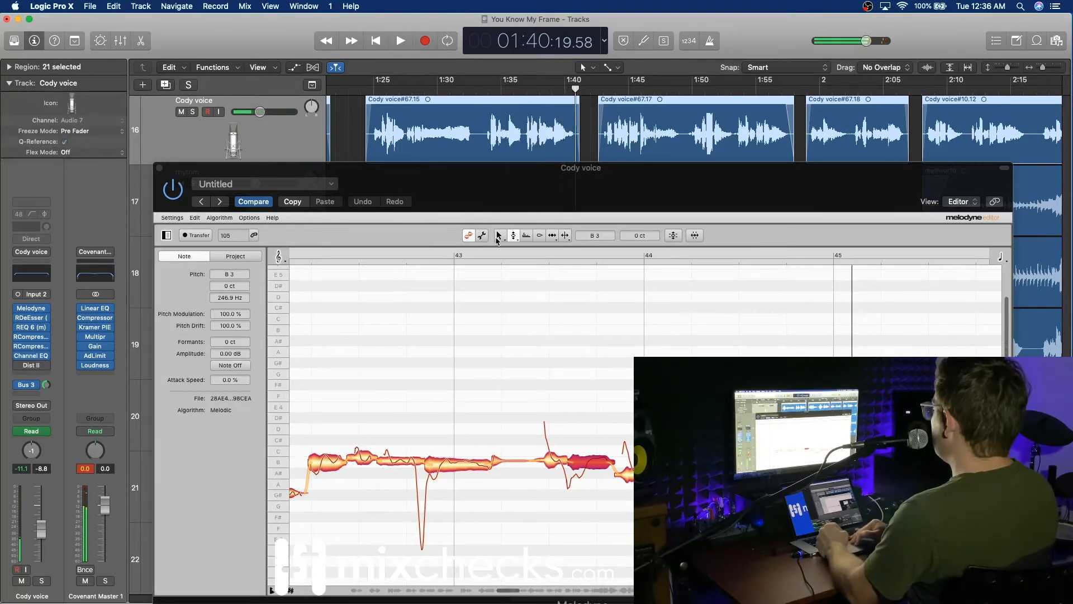
{"action": "scroll", "coordinate": [505, 357], "scroll_direction": "left", "scroll_amount": 10}
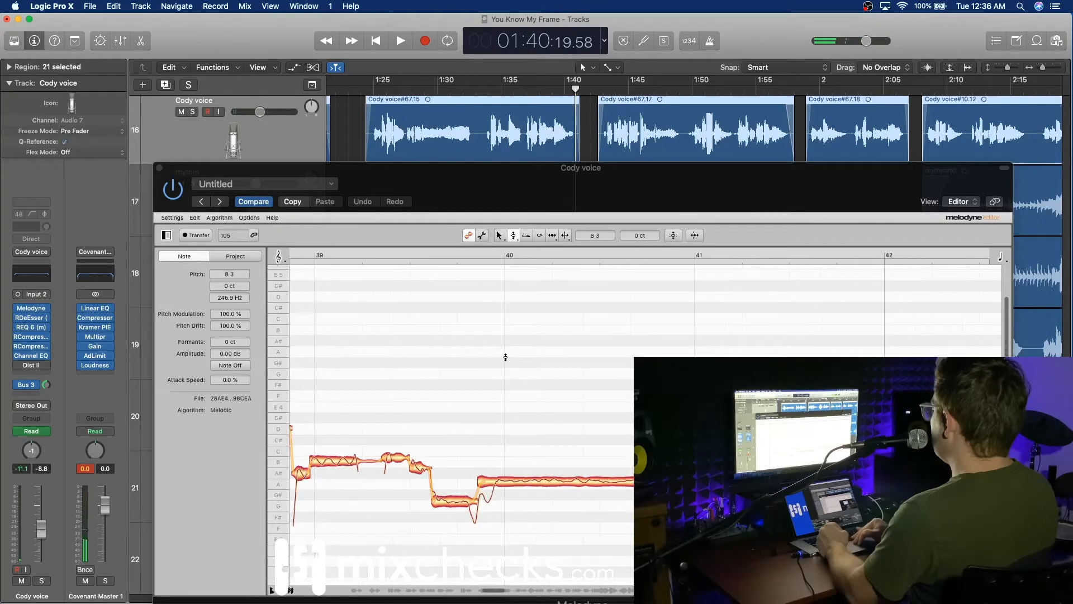
{"action": "scroll", "coordinate": [506, 357], "scroll_direction": "right", "scroll_amount": 7}
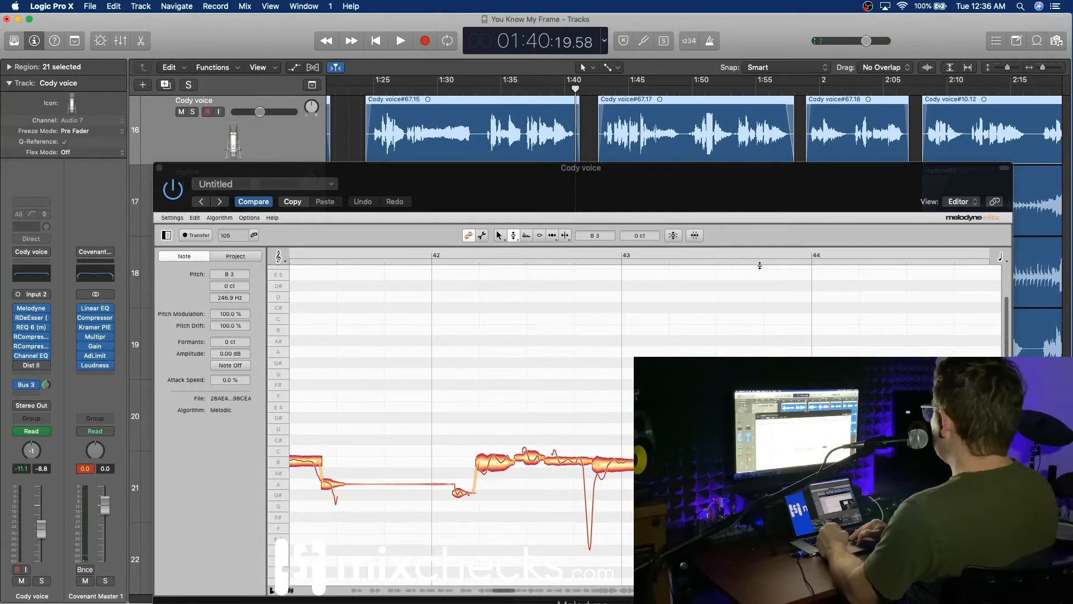
{"action": "left_click", "coordinate": [519, 93]}
{"action": "key", "text": "space"}
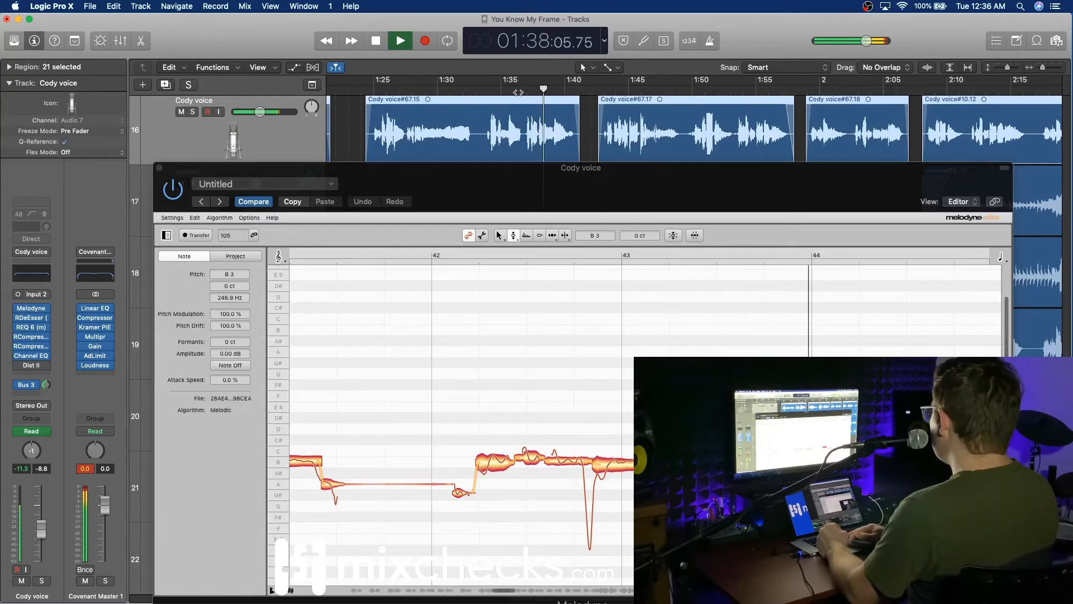
{"action": "key", "text": "space"}
Lower the note crossing the start of bar 44 to A3 at 0 ct and play the vocal on through bar 51.
{"action": "scroll", "coordinate": [643, 425], "scroll_direction": "right", "scroll_amount": 5}
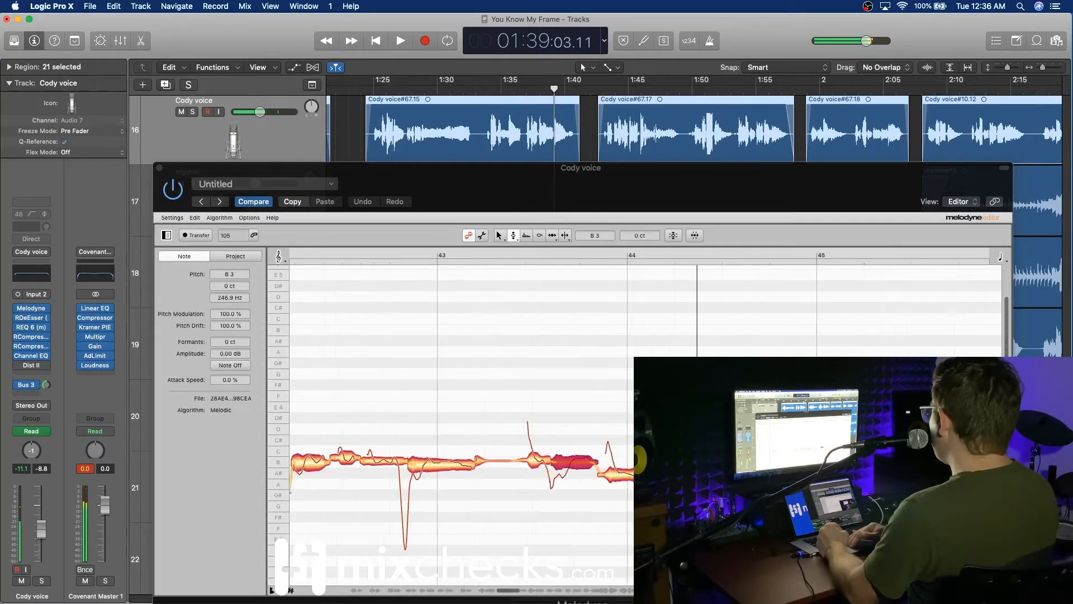
{"action": "left_click", "coordinate": [614, 472]}
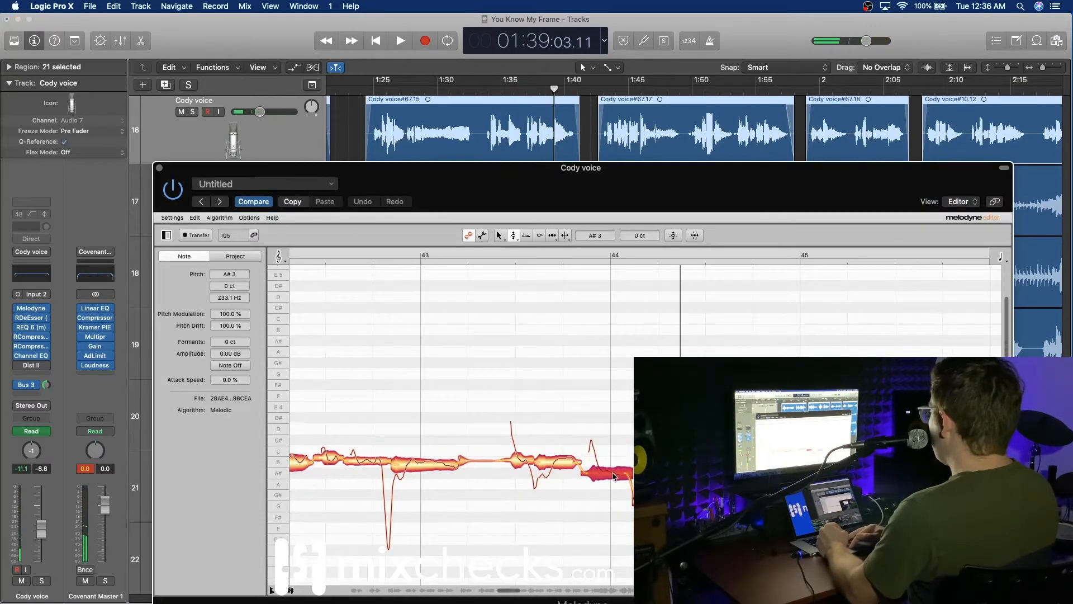
{"action": "left_click_drag", "start_coordinate": [615, 474], "coordinate": [615, 487]}
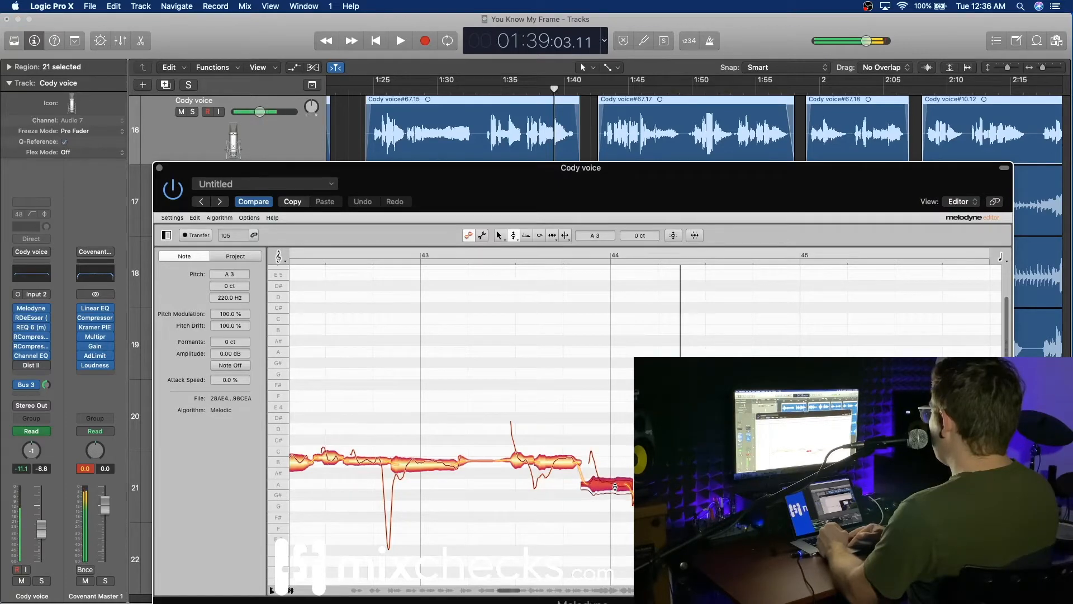
{"action": "left_click", "coordinate": [525, 88]}
{"action": "key", "text": "space"}
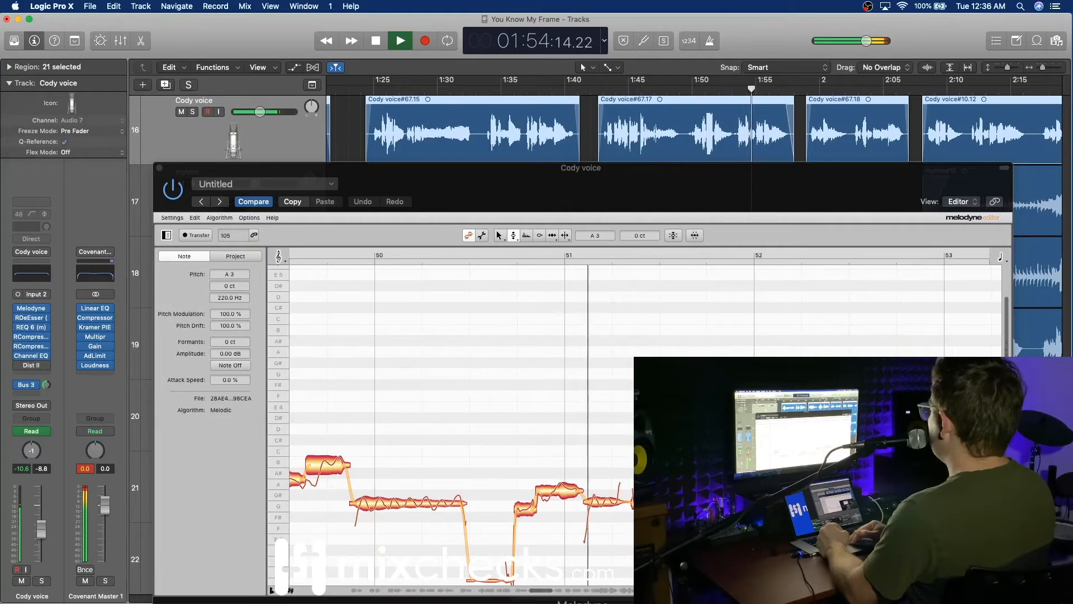
{"action": "key", "text": "space"}
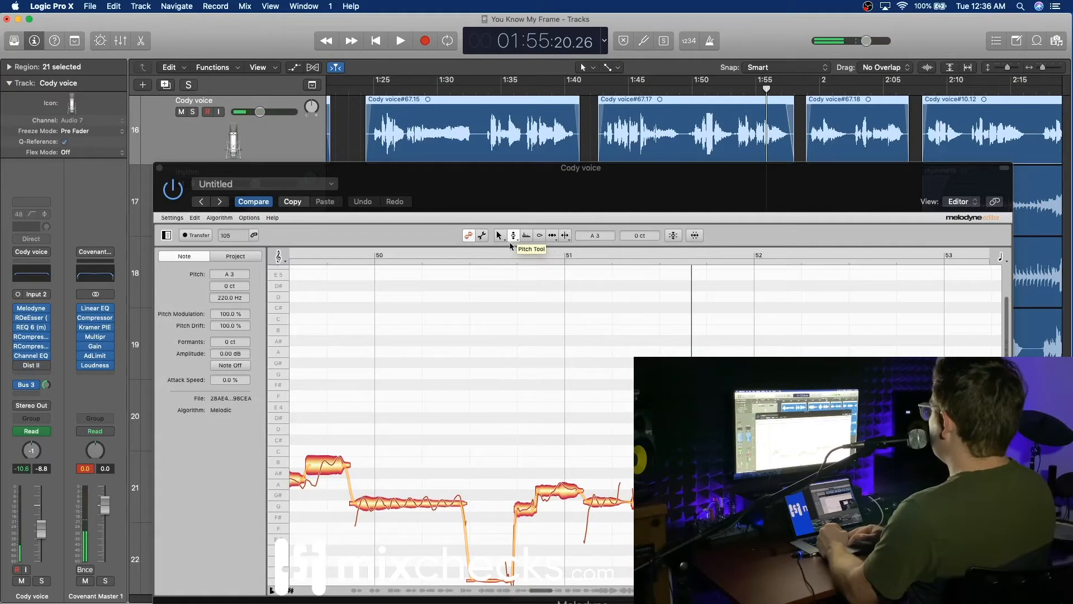
Split the A3 note that crosses the start of bar 51 with the Note Separation tool and return to the Pitch tool.
{"action": "left_click", "coordinate": [566, 236]}
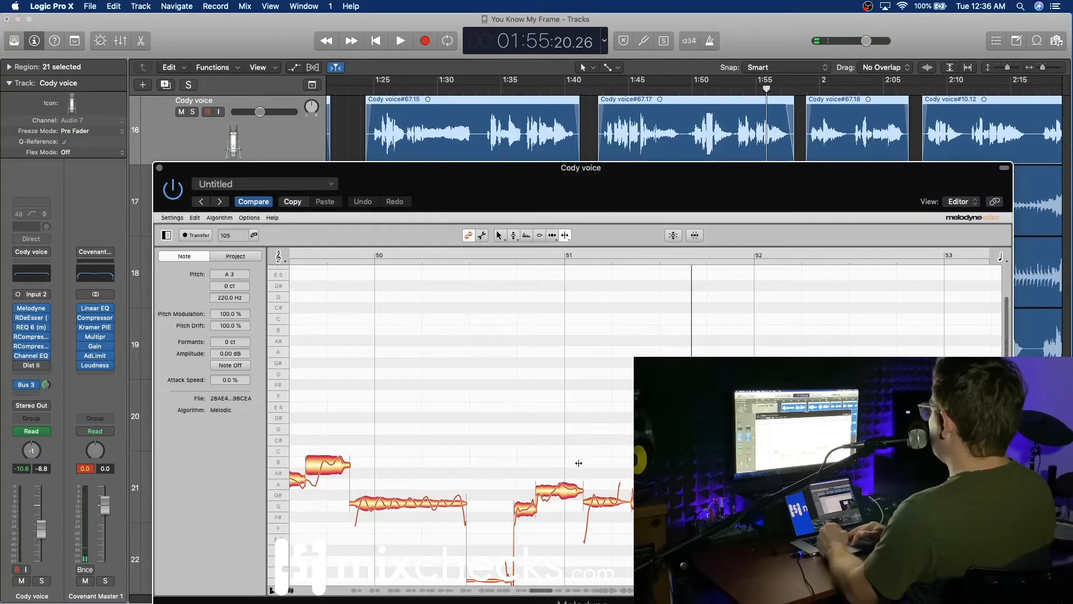
{"action": "left_click", "coordinate": [514, 236]}
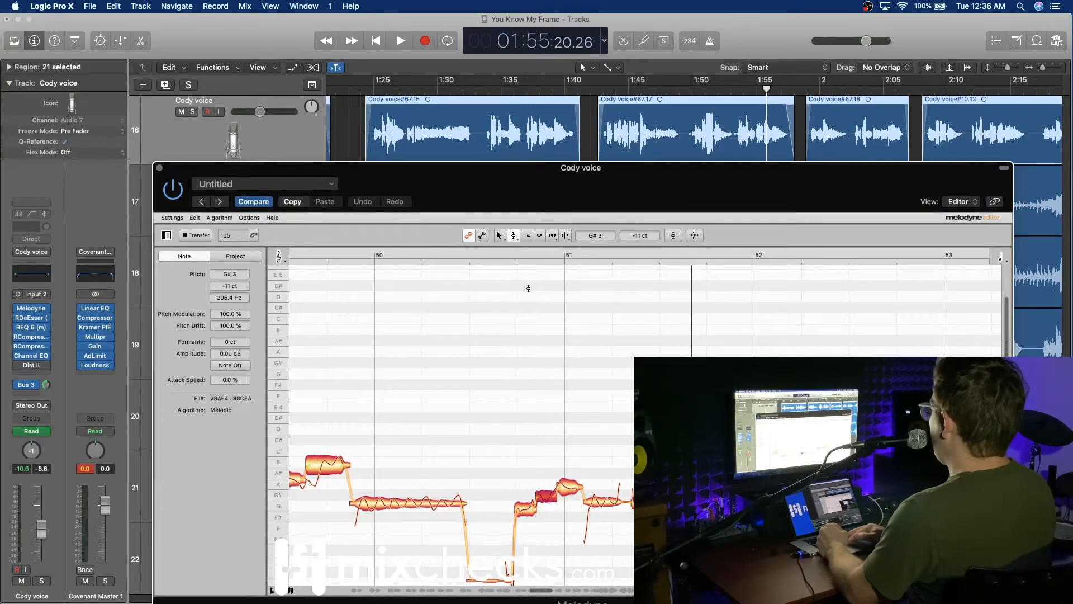
{"action": "left_click", "coordinate": [568, 485]}
Set the note early in bar 51 to G3 at 0 ct and play the vocal on into bar 54.
{"action": "left_click", "coordinate": [597, 505]}
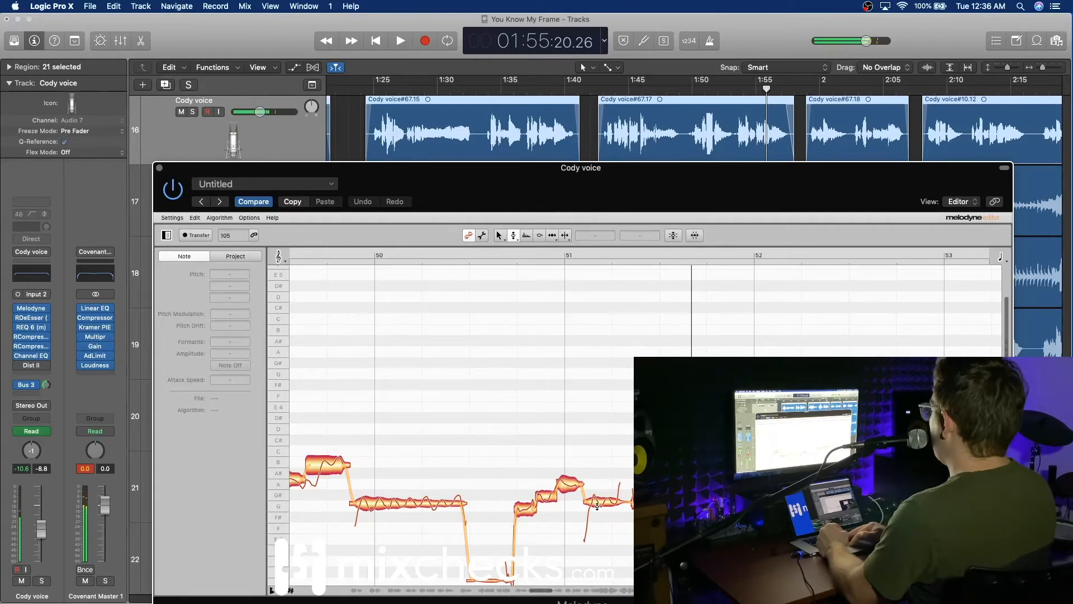
{"action": "left_click", "coordinate": [601, 504]}
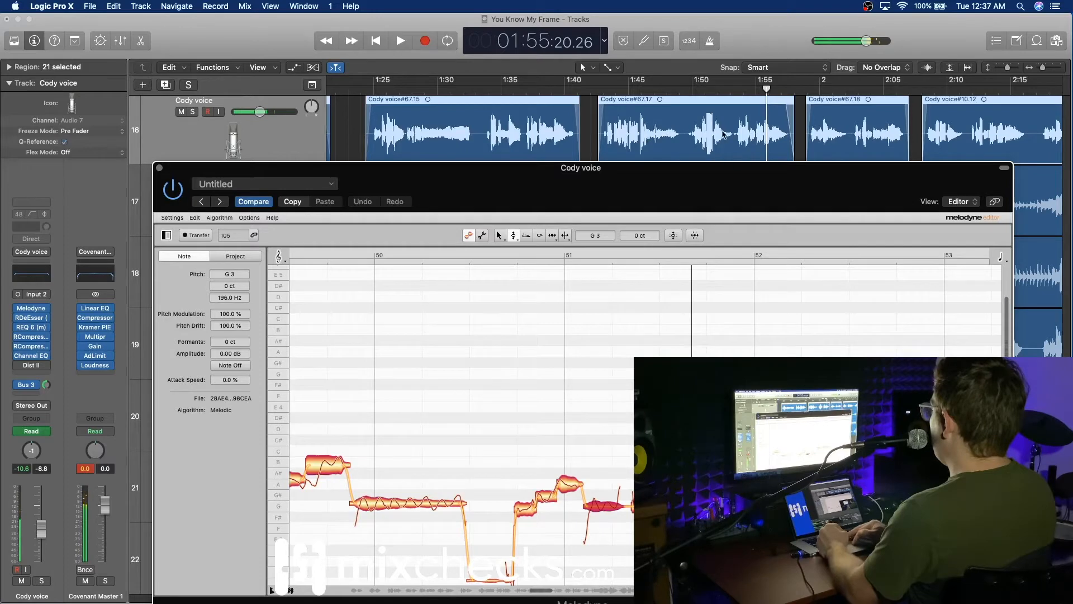
{"action": "left_click", "coordinate": [736, 89]}
{"action": "key", "text": "space"}
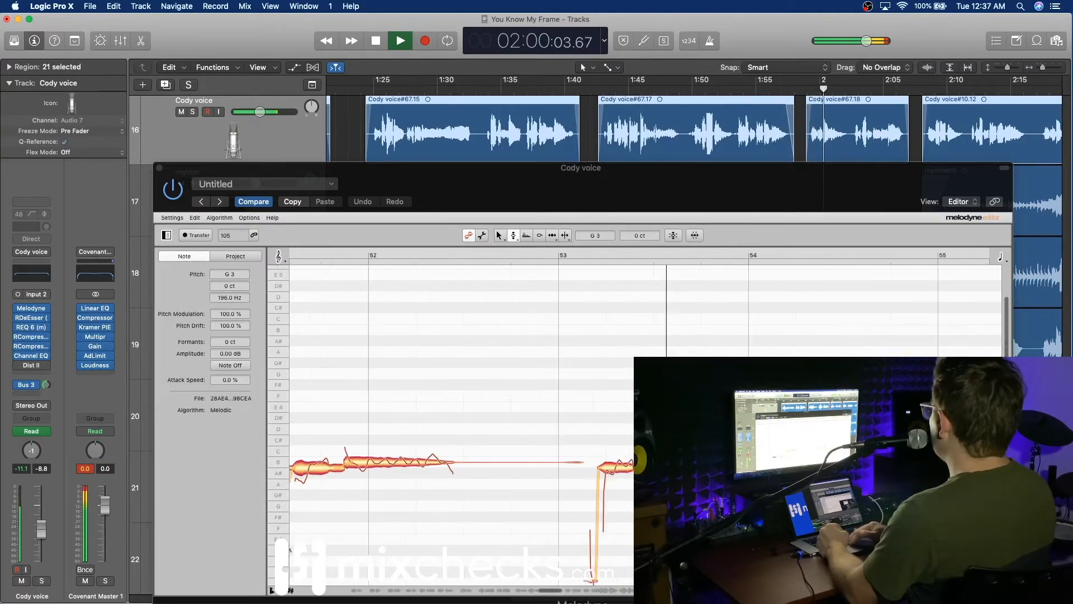
{"action": "key", "text": "space"}
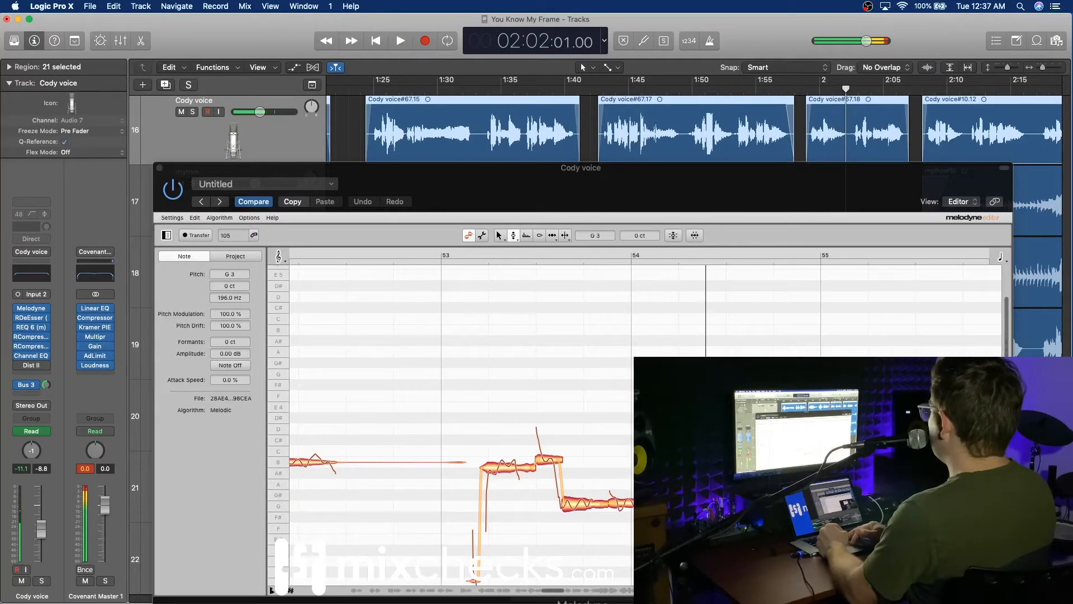
Snap the note at bar 54 to G3 and the sustained bar 58 note to F#3, both at 0 ct, playing through bar 59.
{"action": "double_click", "coordinate": [640, 504]}
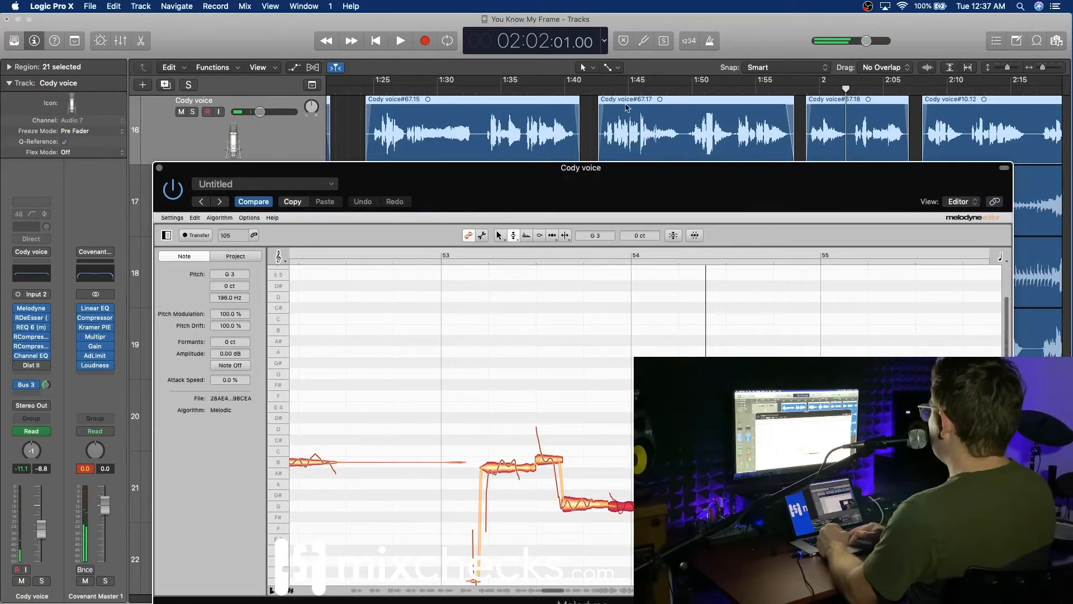
{"action": "double_click", "coordinate": [812, 91]}
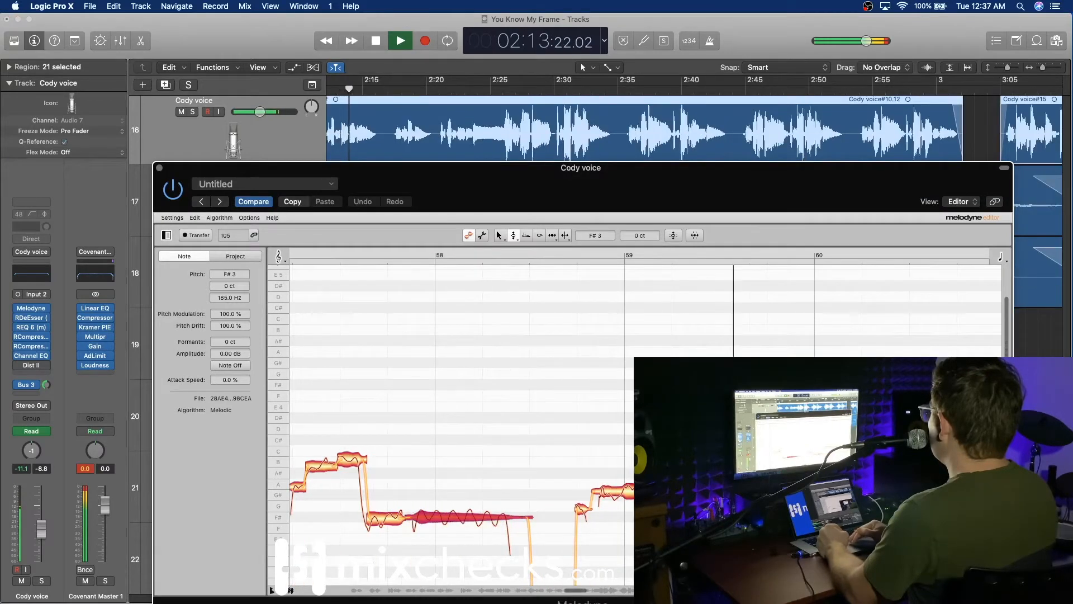
{"action": "key", "text": "space"}
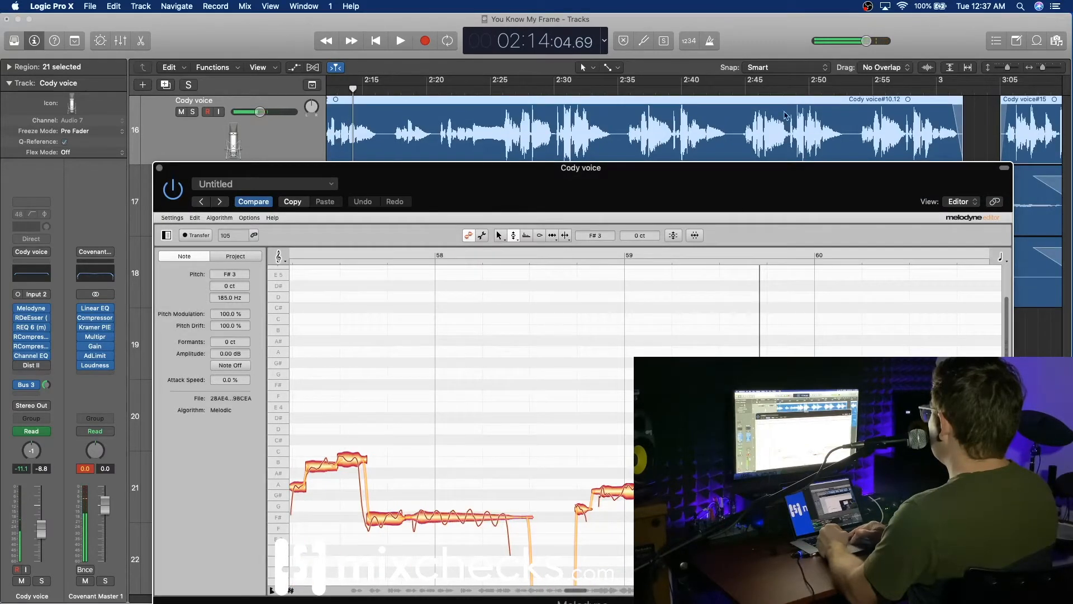
Replay the bar 59 phrase, snapping the note early in bar 59 to G3 and the sustained bar 60 note to B3, both at 0 ct.
{"action": "scroll", "coordinate": [631, 115], "scroll_direction": "left", "scroll_amount": 5}
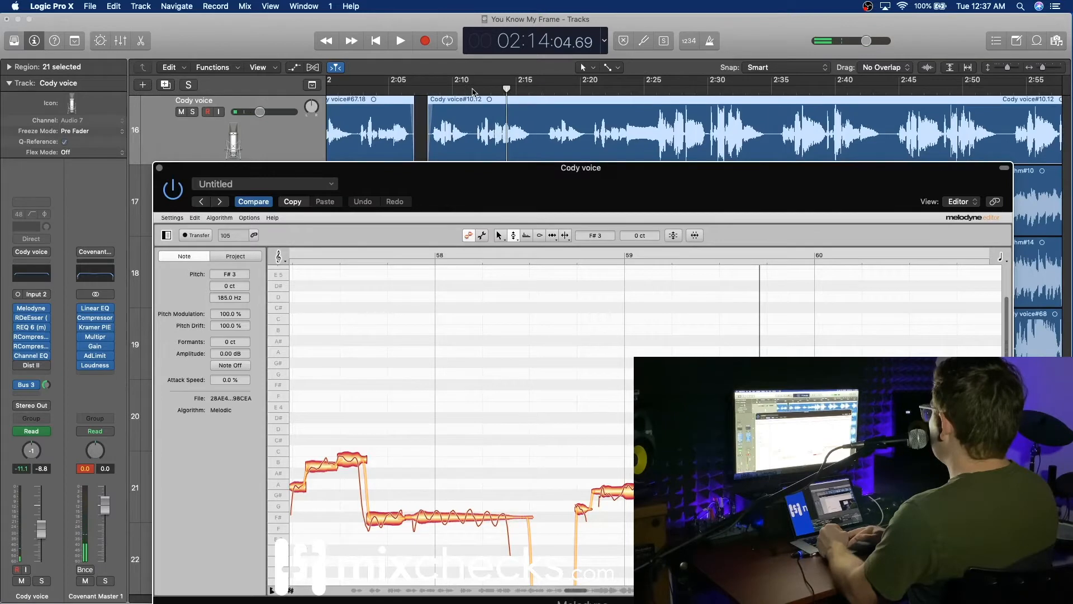
{"action": "double_click", "coordinate": [472, 90]}
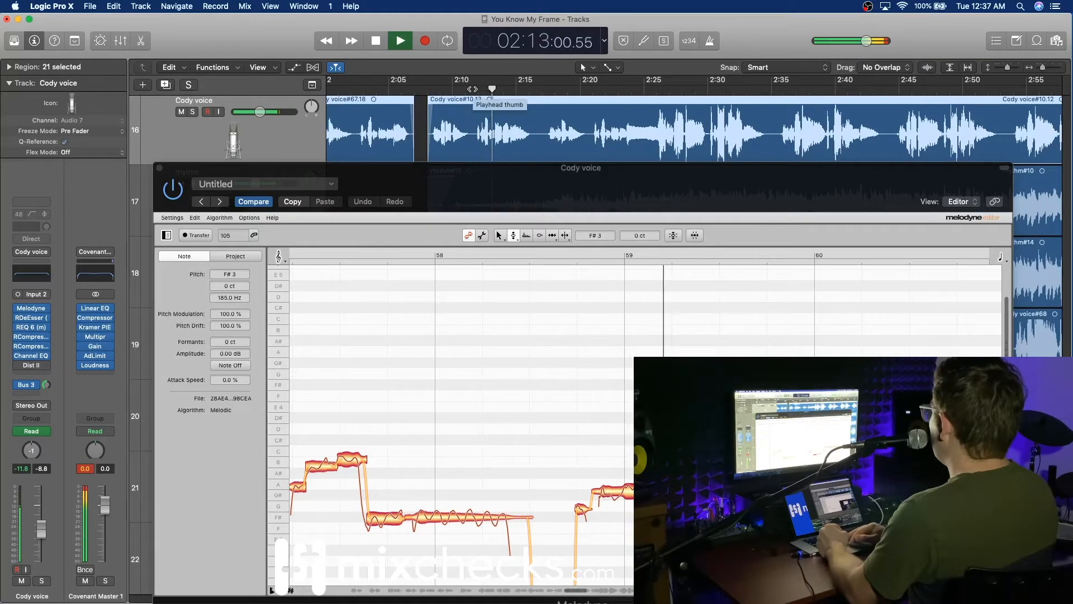
{"action": "key", "text": "space"}
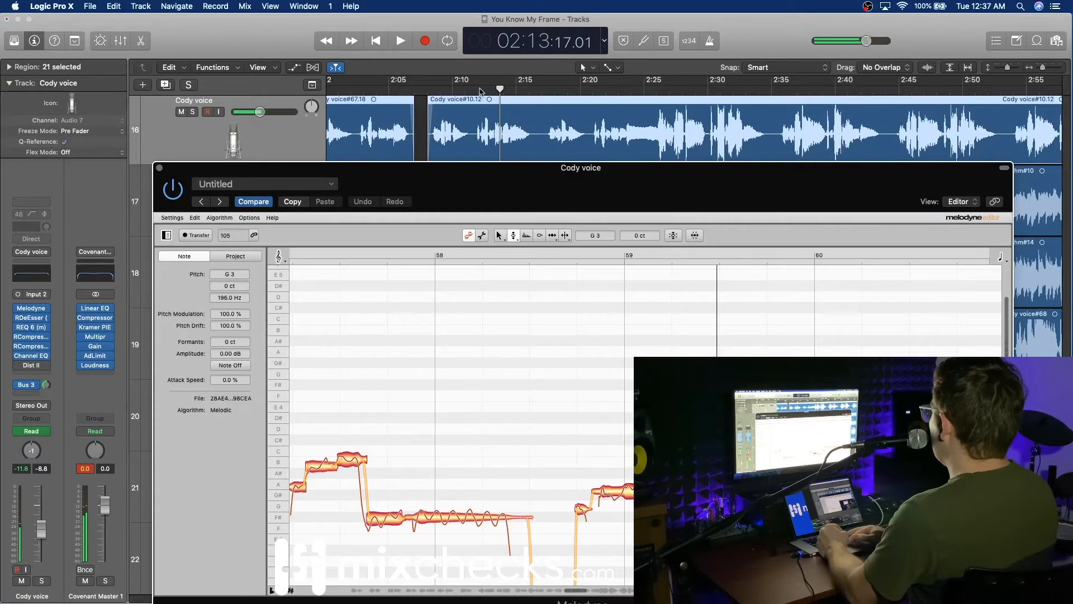
{"action": "double_click", "coordinate": [479, 89]}
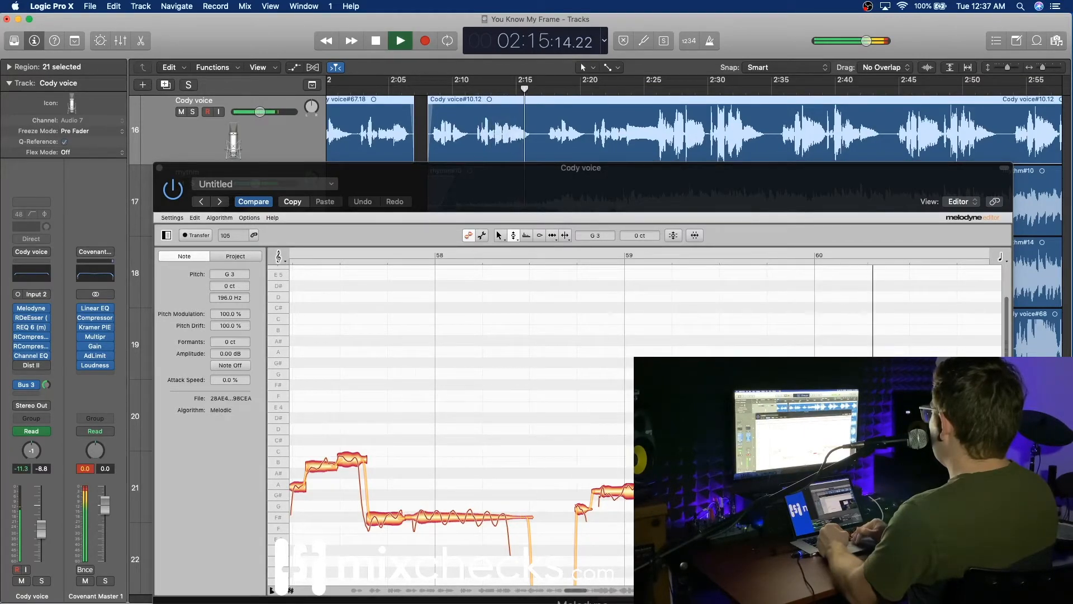
{"action": "key", "text": "space"}
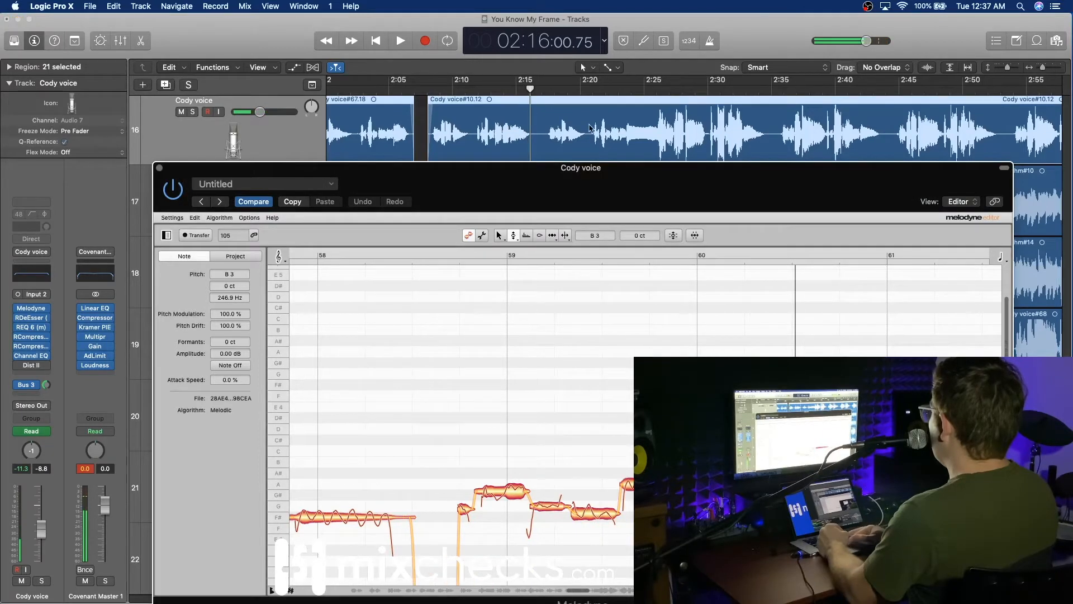
Play on into bar 63, snap the note late in bar 61 to F#3 and the one around bar 62 to G3, both at 0 ct.
{"action": "double_click", "coordinate": [497, 92]}
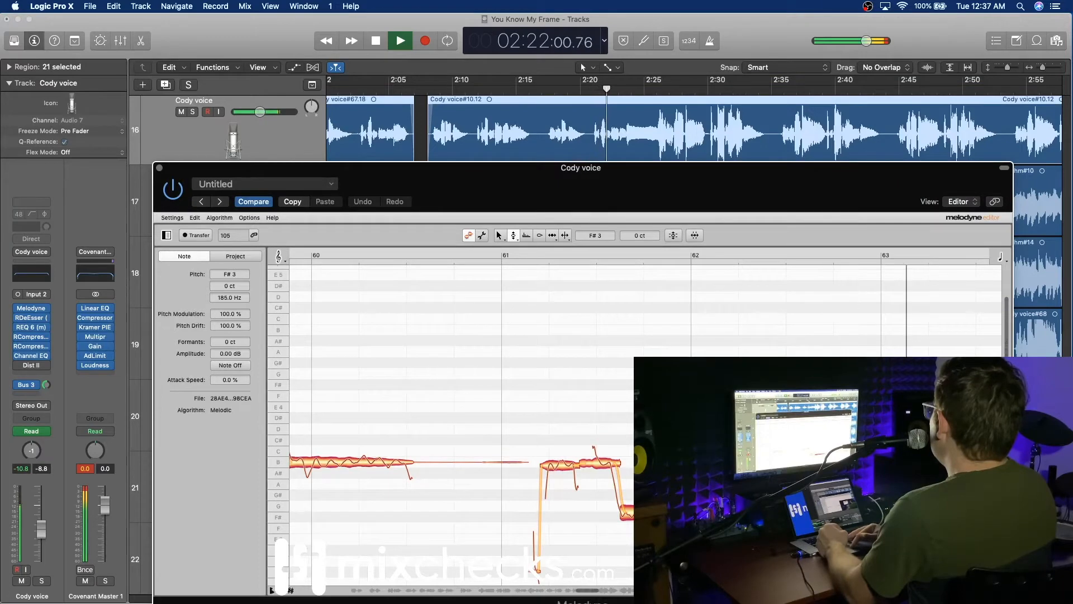
{"action": "left_click", "coordinate": [590, 94]}
{"action": "left_click", "coordinate": [554, 88]}
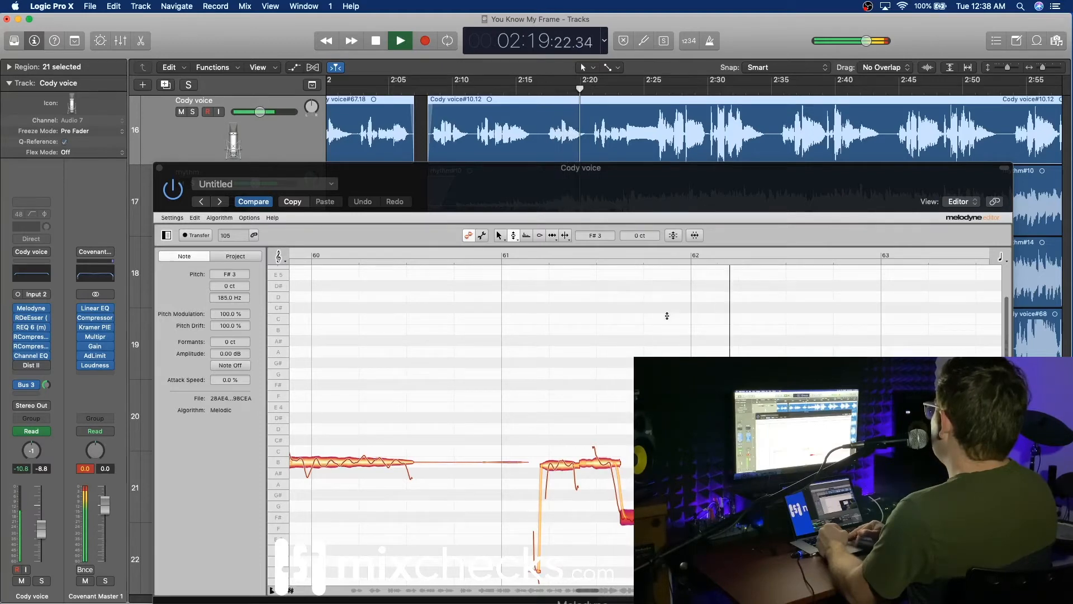
{"action": "key", "text": "space"}
{"action": "left_click", "coordinate": [693, 447]}
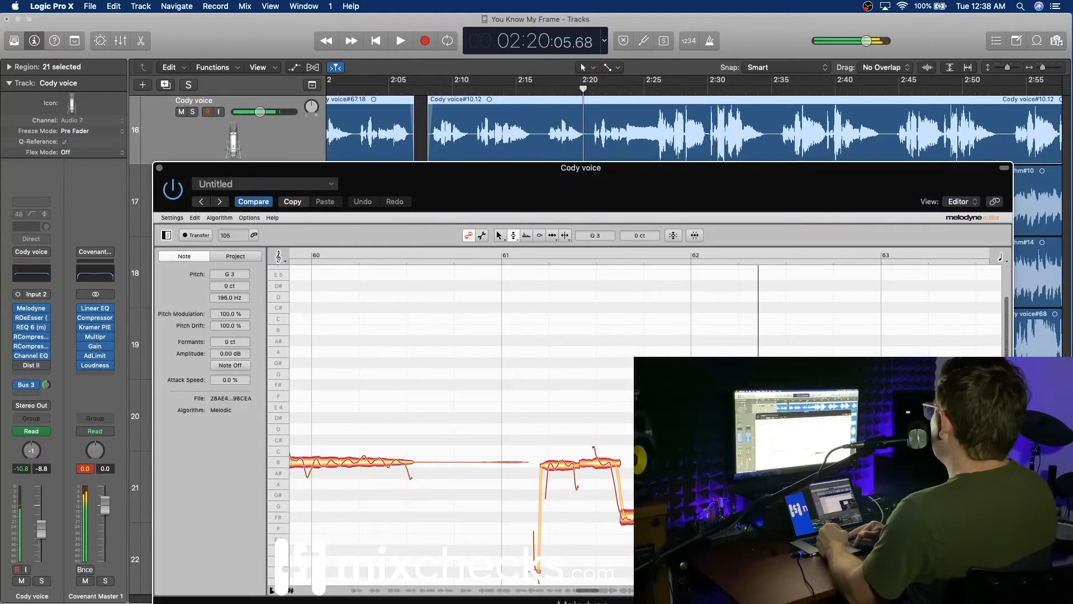
Play the vocal on through bar 71 and replay the end of that phrase to check its pitch.
{"action": "double_click", "coordinate": [548, 88]}
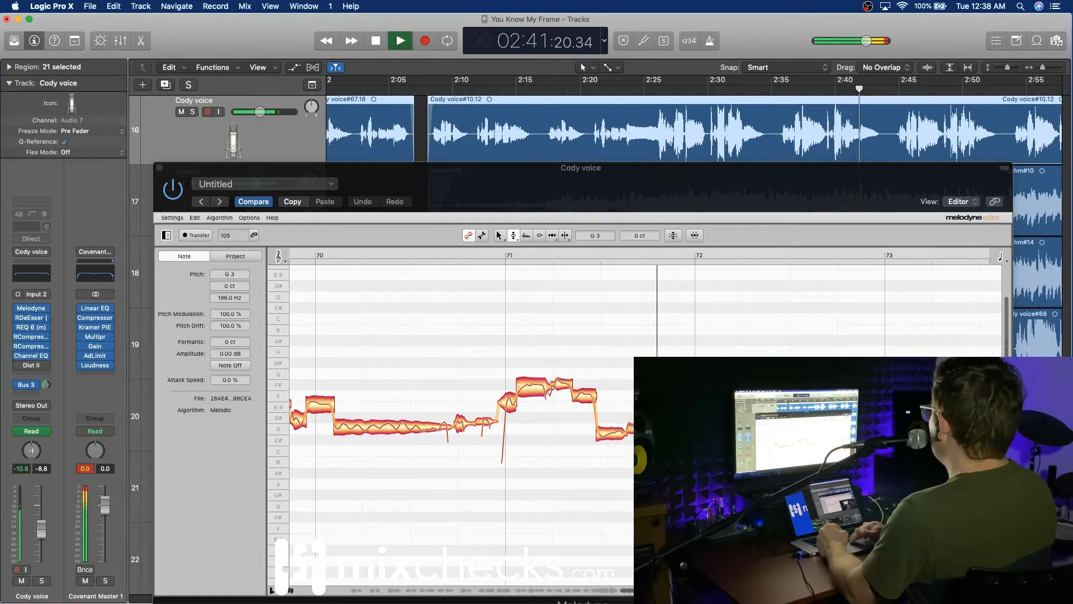
{"action": "key", "text": "space"}
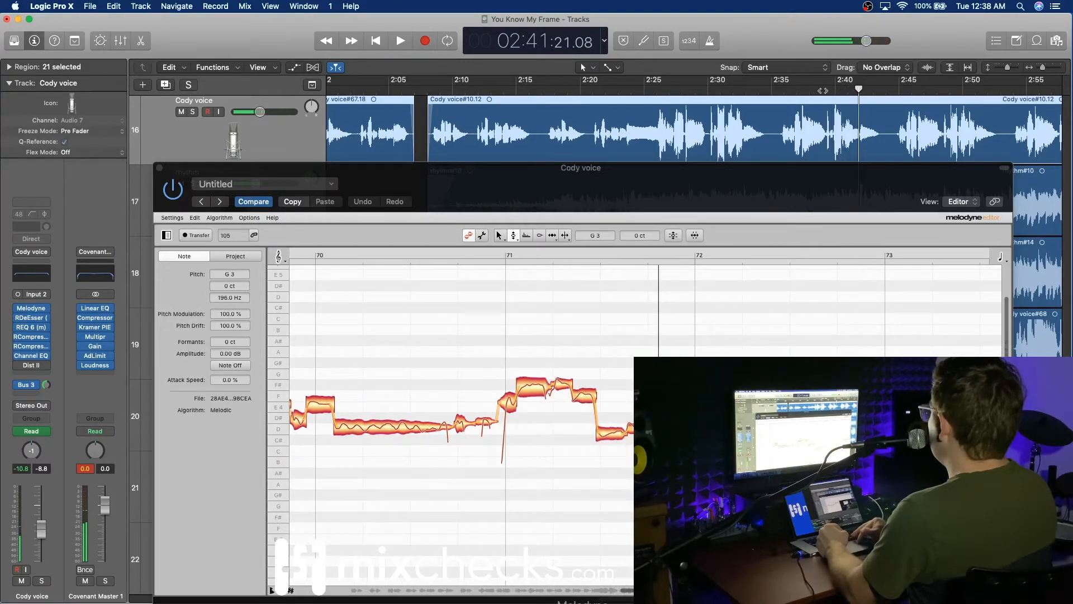
{"action": "key", "text": "space"}
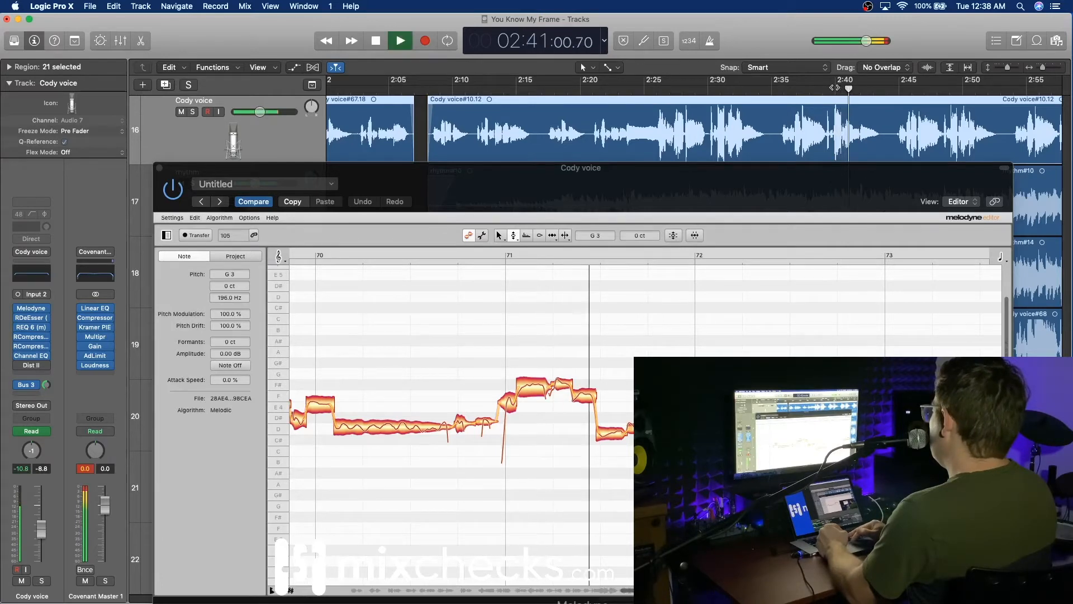
{"action": "key", "text": "space"}
Try lowering the F4 note midway through bar 71 to E4 and replay the phrase.
{"action": "left_click", "coordinate": [583, 411]}
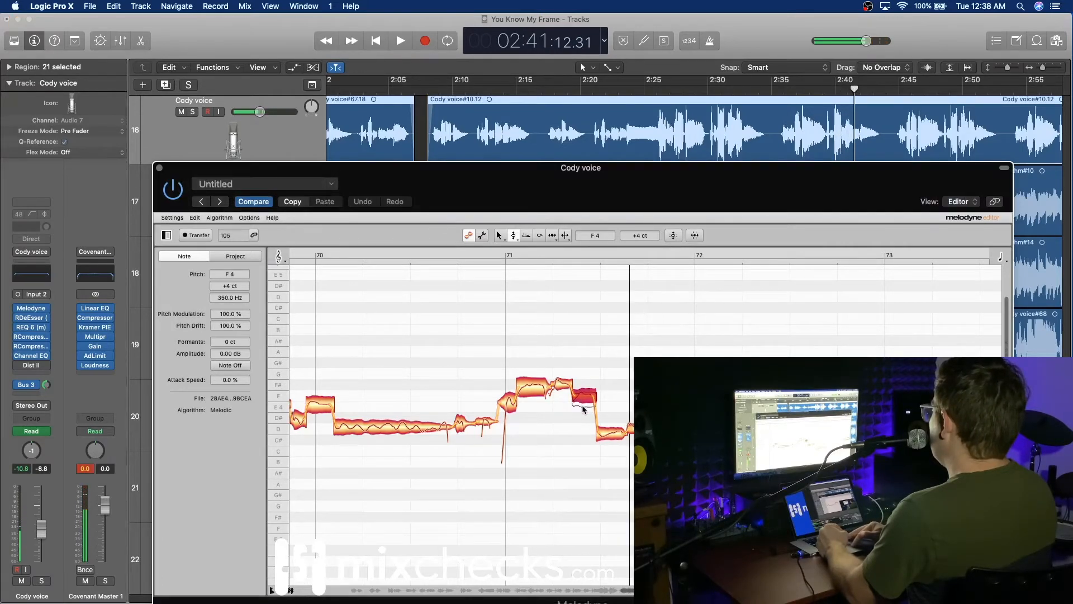
{"action": "left_click", "coordinate": [824, 89]}
{"action": "key", "text": "space"}
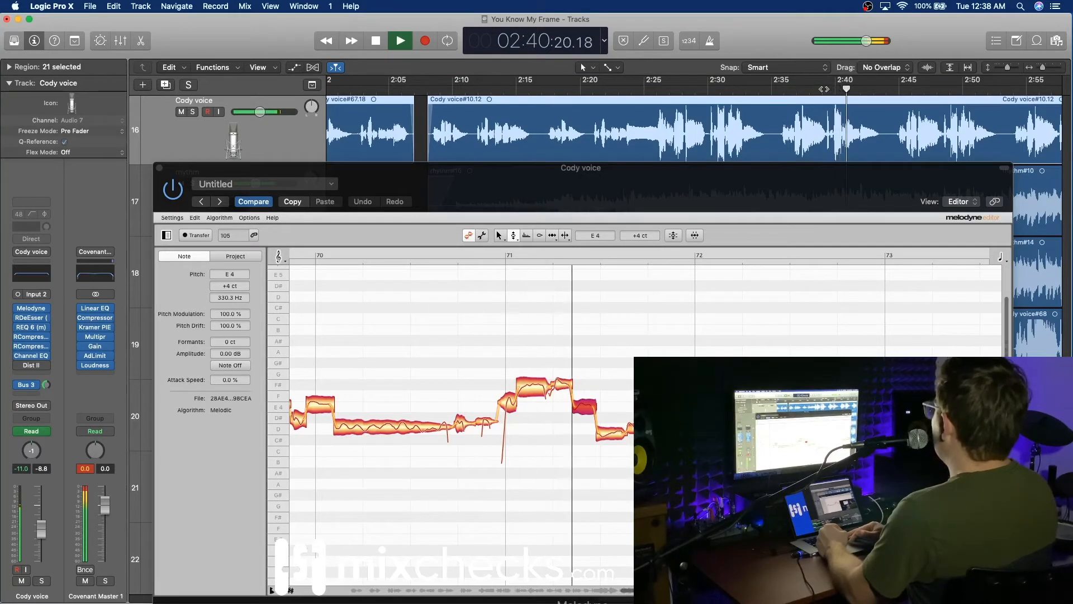
{"action": "key", "text": "space"}
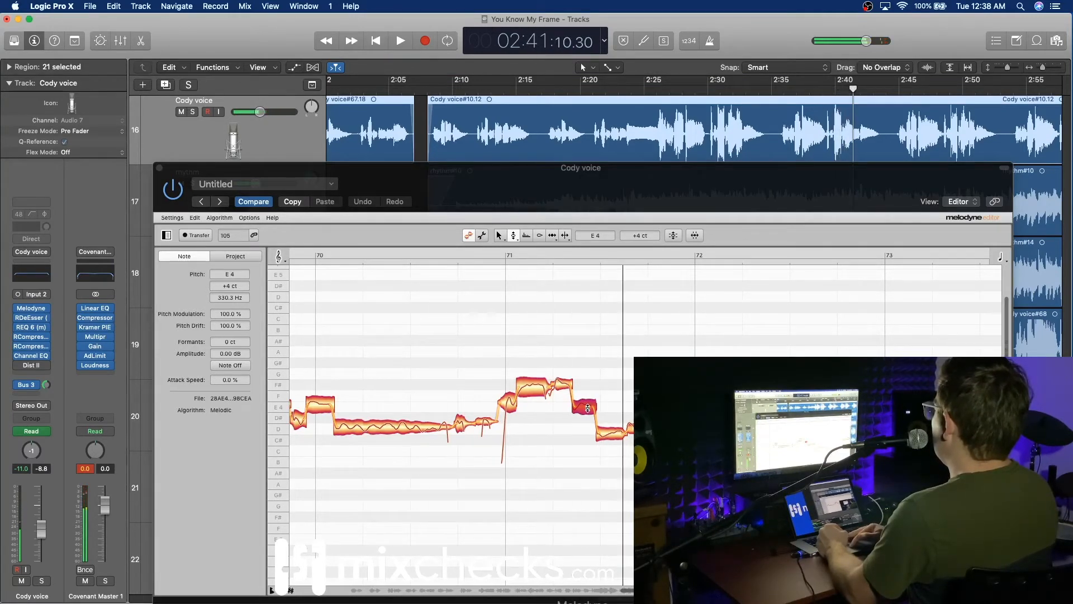
Snap the low note in the second half of bar 71 to D4 at 0 ct and replay the phrase.
{"action": "left_click", "coordinate": [619, 440]}
{"action": "double_click", "coordinate": [618, 440]}
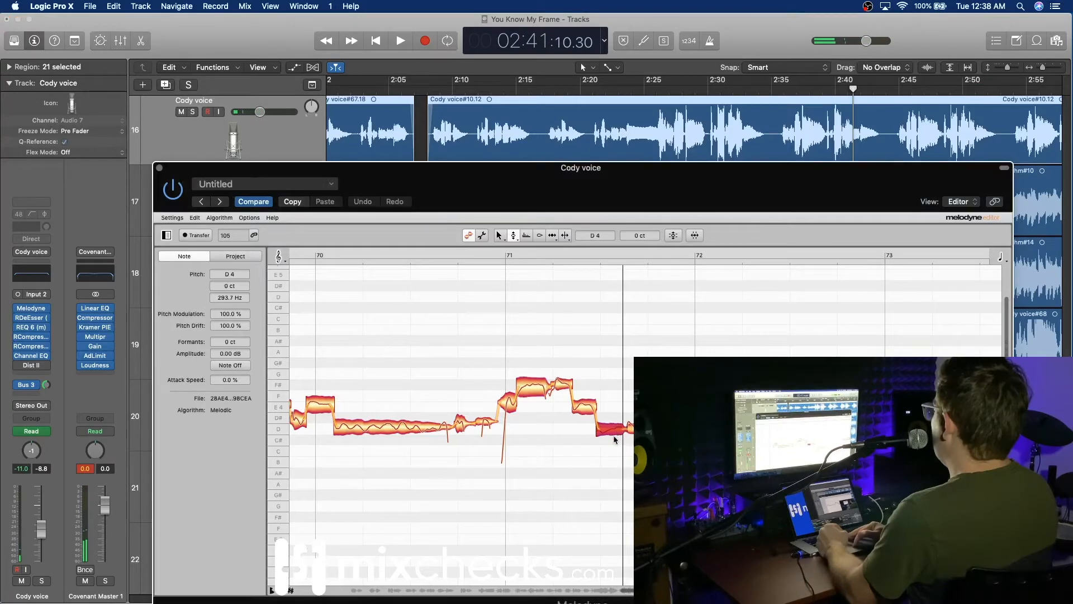
{"action": "left_click", "coordinate": [827, 90]}
{"action": "key", "text": "space"}
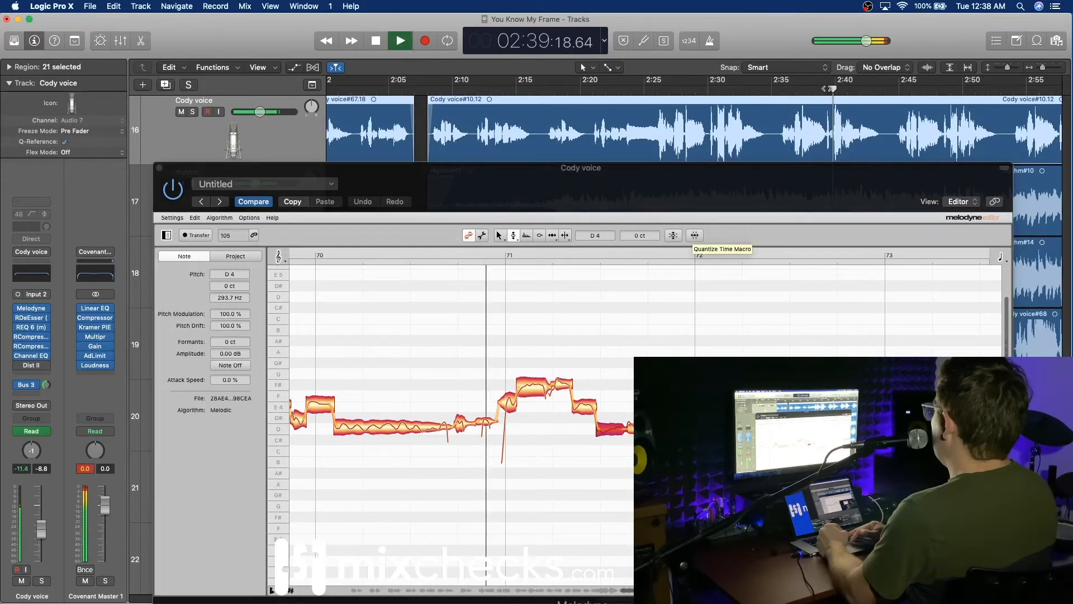
{"action": "key", "text": "space"}
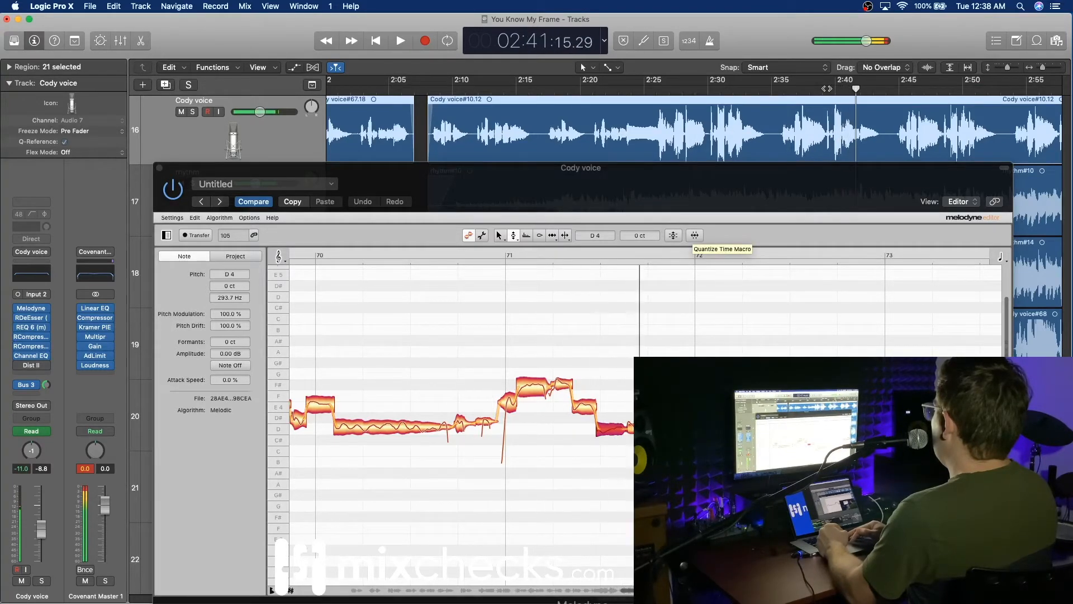
Raise the E4 note midway through bar 71 to F4, replay it, raise it to F#4, and play the vocal on into bar 77.
{"action": "left_click_drag", "start_coordinate": [583, 409], "coordinate": [582, 399]}
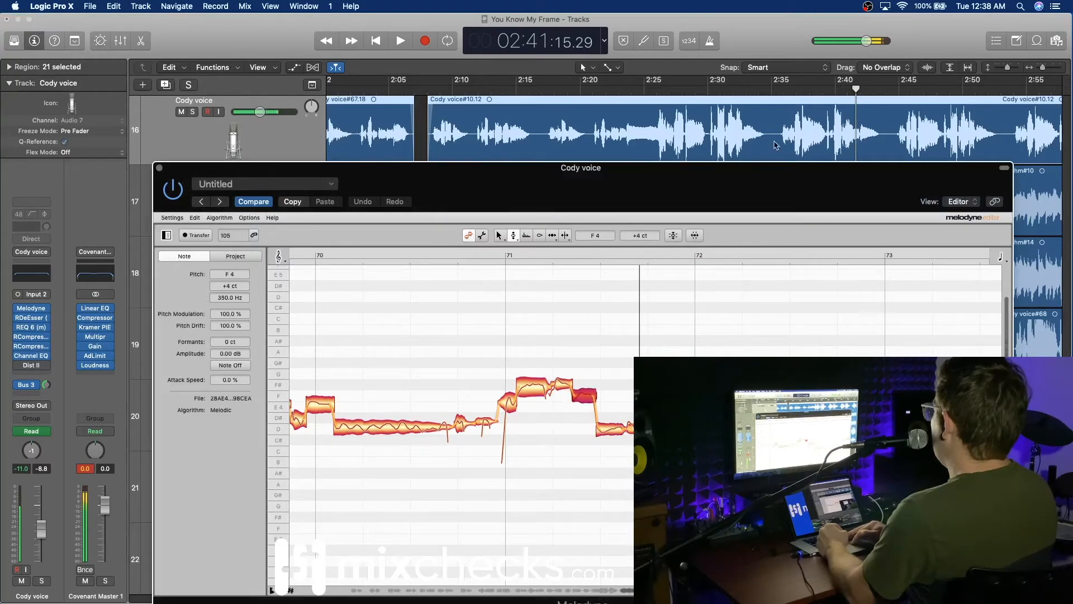
{"action": "key", "text": "space"}
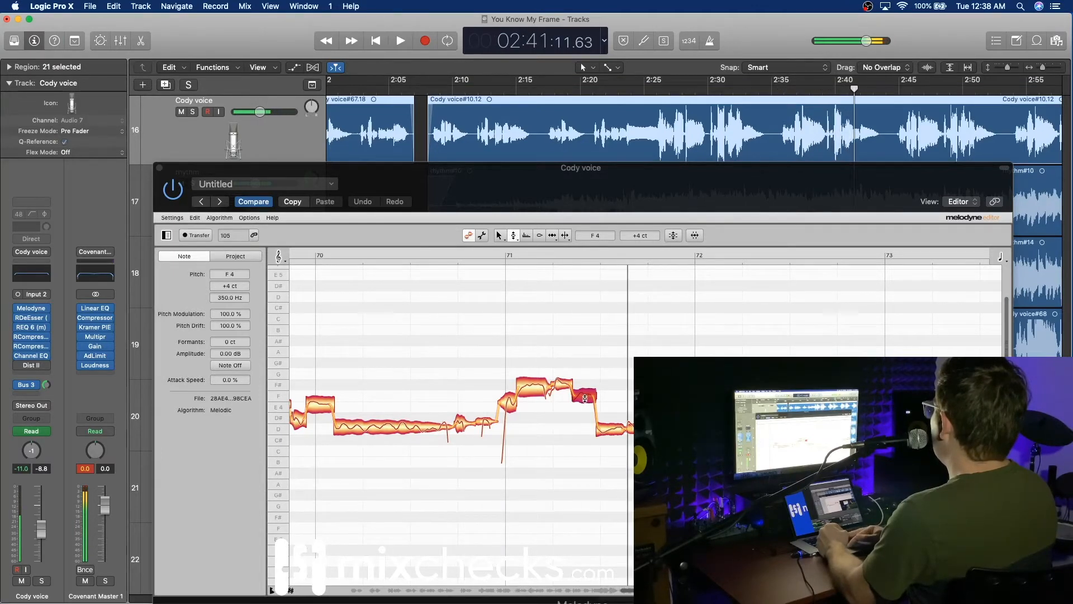
{"action": "left_click_drag", "start_coordinate": [585, 398], "coordinate": [584, 395]}
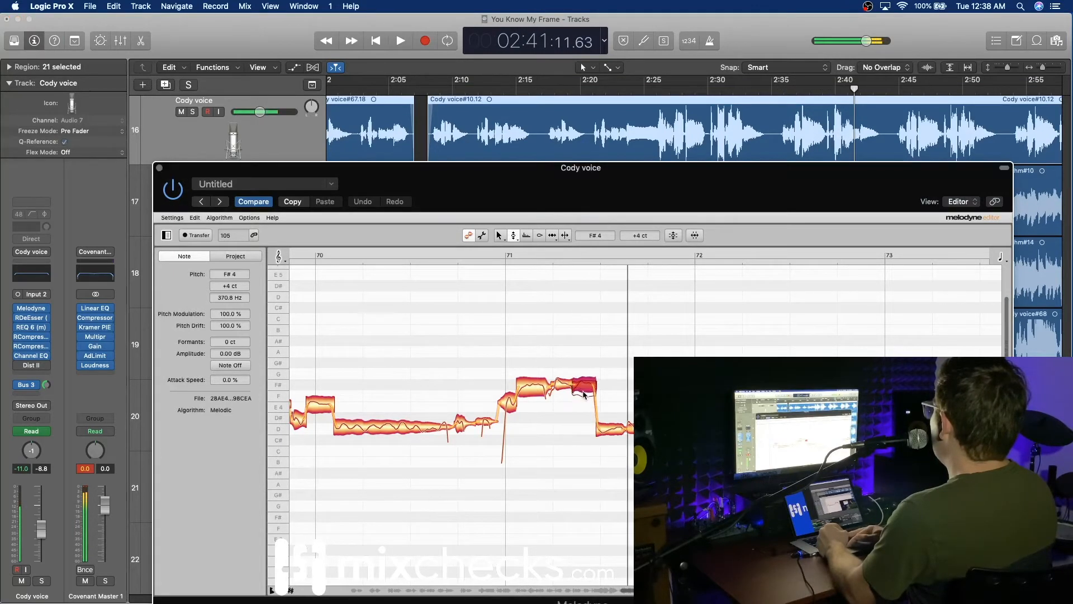
{"action": "left_click", "coordinate": [806, 91]}
{"action": "key", "text": "space"}
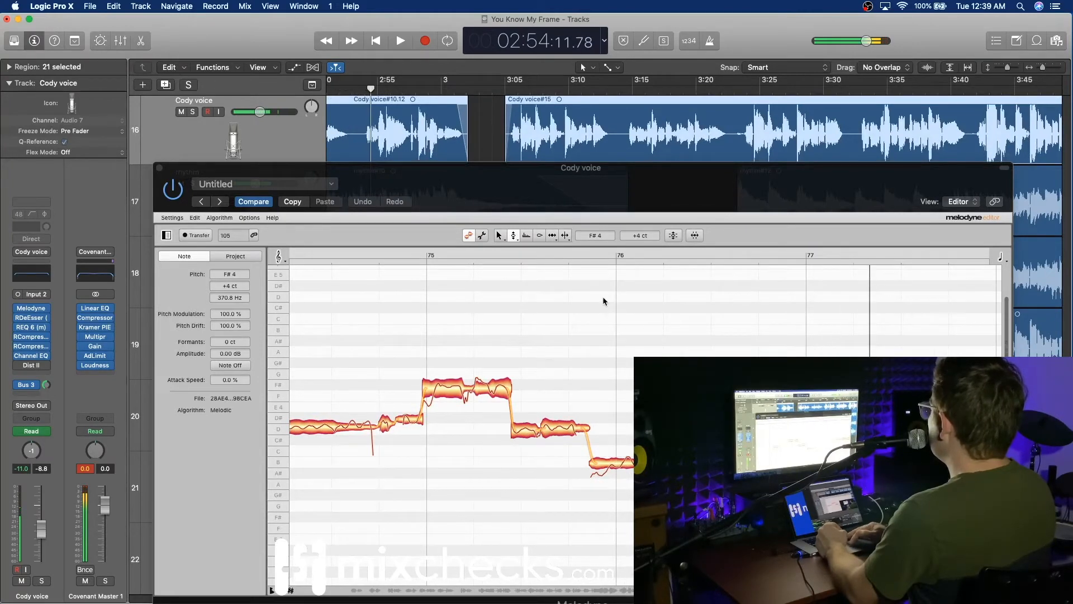
Reduce the pitch drift of the B3 note crossing the start of bar 76 to -32% with the Pitch Drift tool and replay the passage.
{"action": "left_click", "coordinate": [515, 236]}
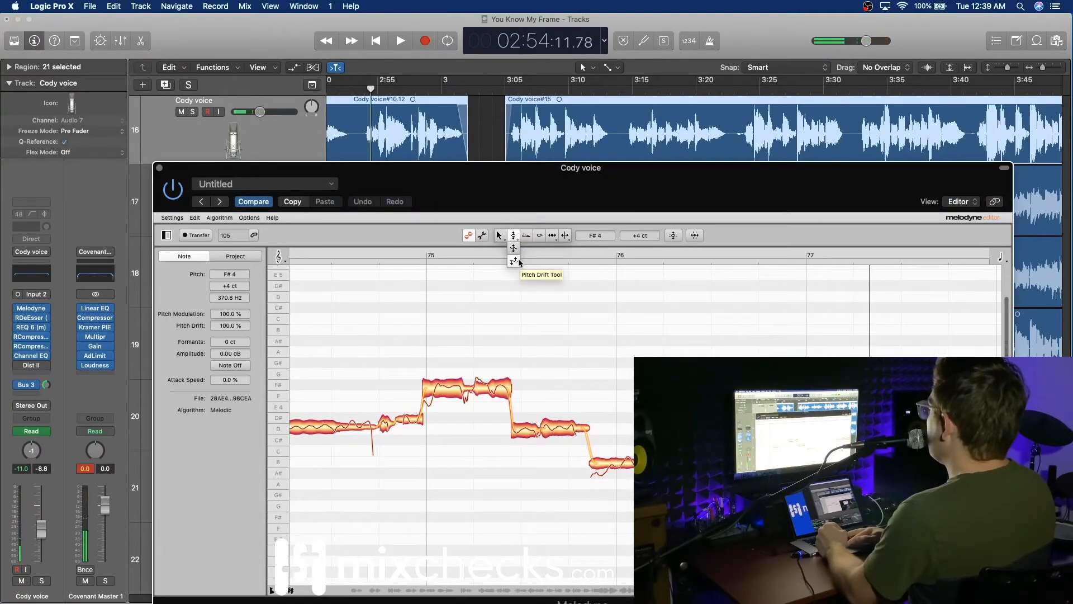
{"action": "left_click", "coordinate": [518, 261]}
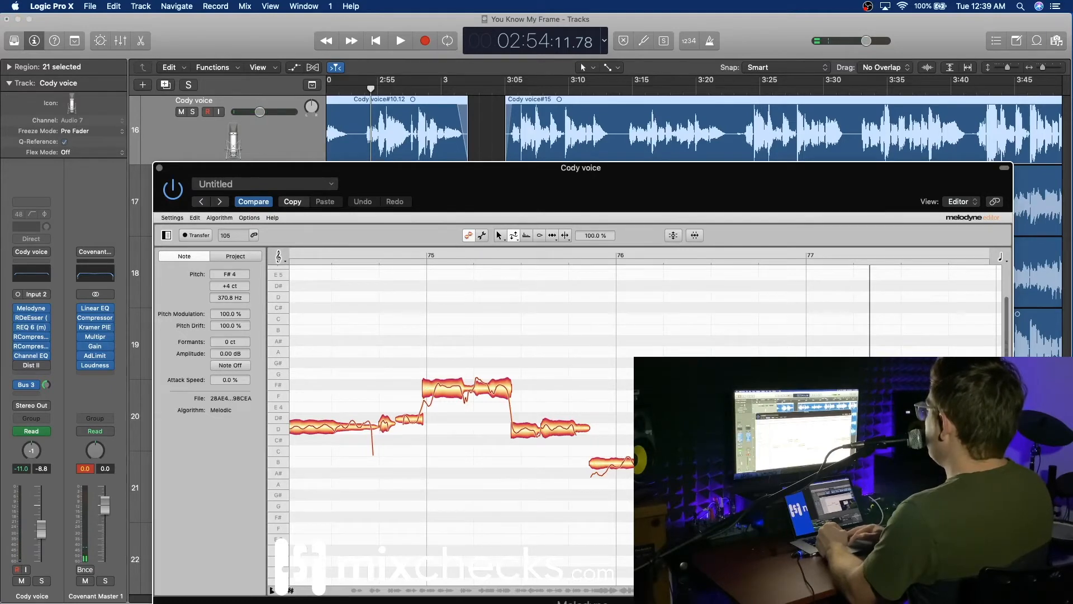
{"action": "left_click_drag", "start_coordinate": [630, 462], "coordinate": [632, 488]}
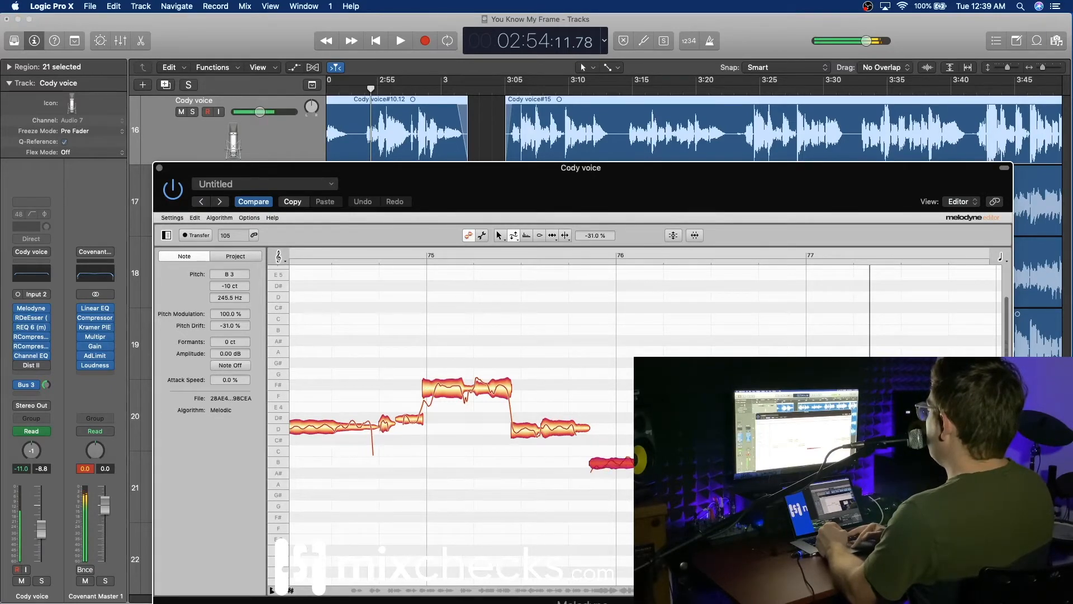
{"action": "scroll", "coordinate": [657, 124], "scroll_direction": "left", "scroll_amount": 5}
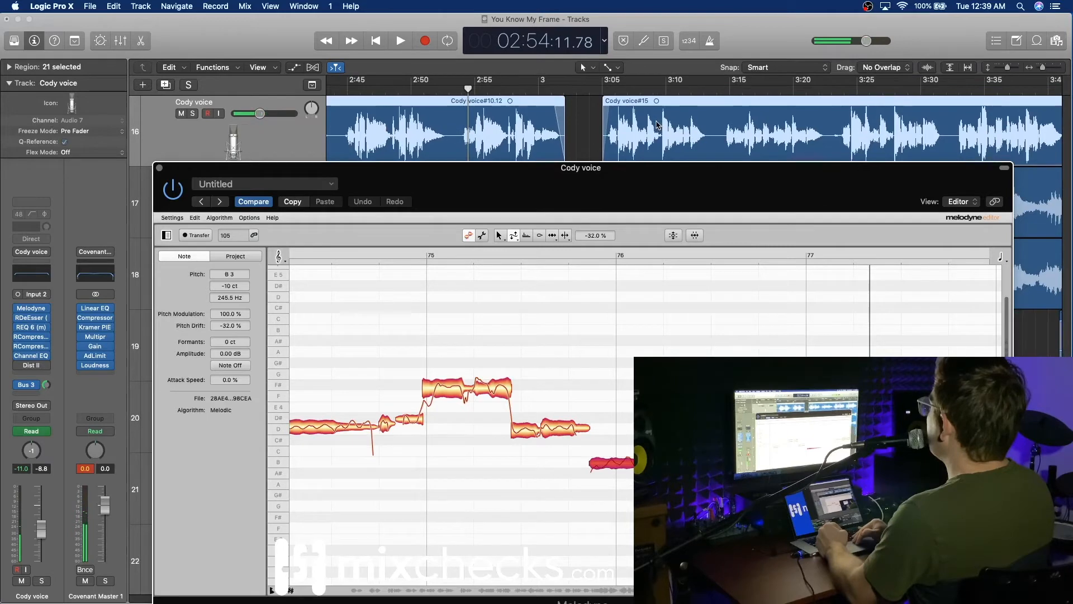
{"action": "left_click", "coordinate": [474, 91]}
{"action": "key", "text": "space"}
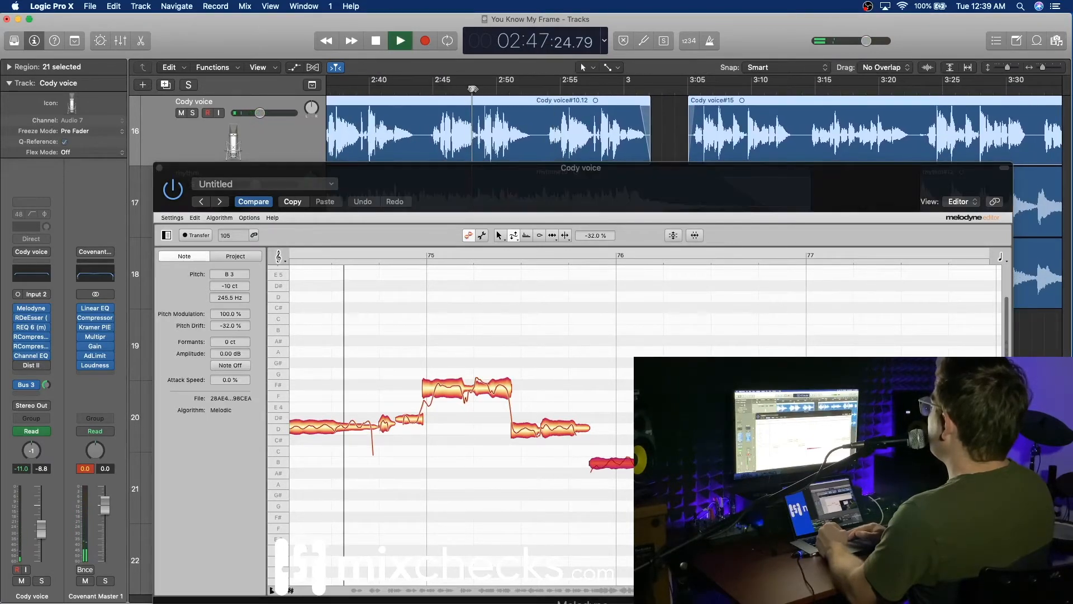
Switch back to the Pitch Tool, play the vocal on to bar 79, and replay it from about 2:53.
{"action": "left_click", "coordinate": [515, 238]}
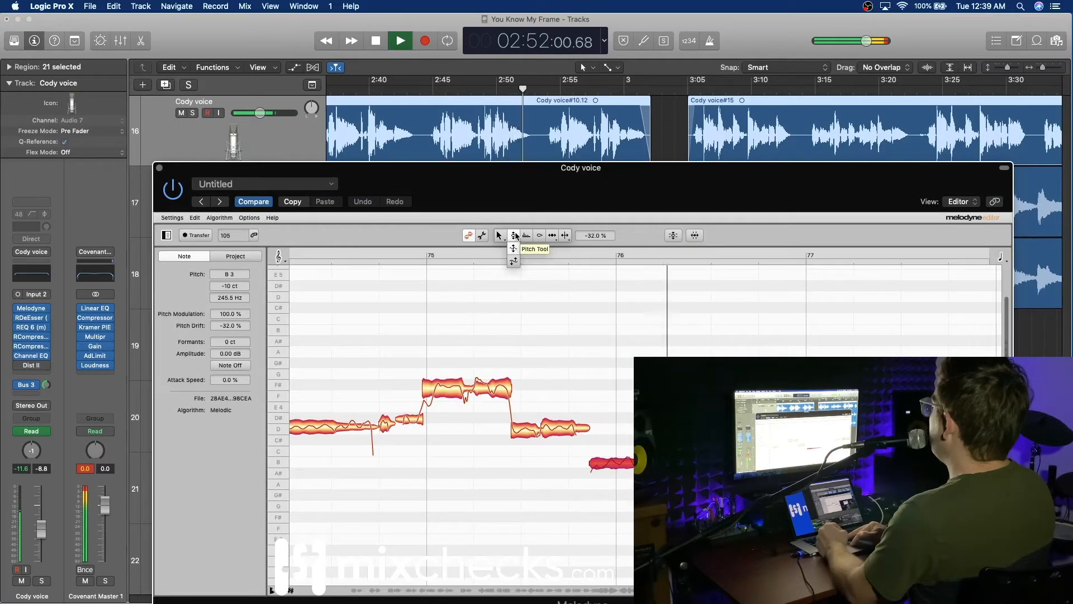
{"action": "left_click", "coordinate": [516, 236]}
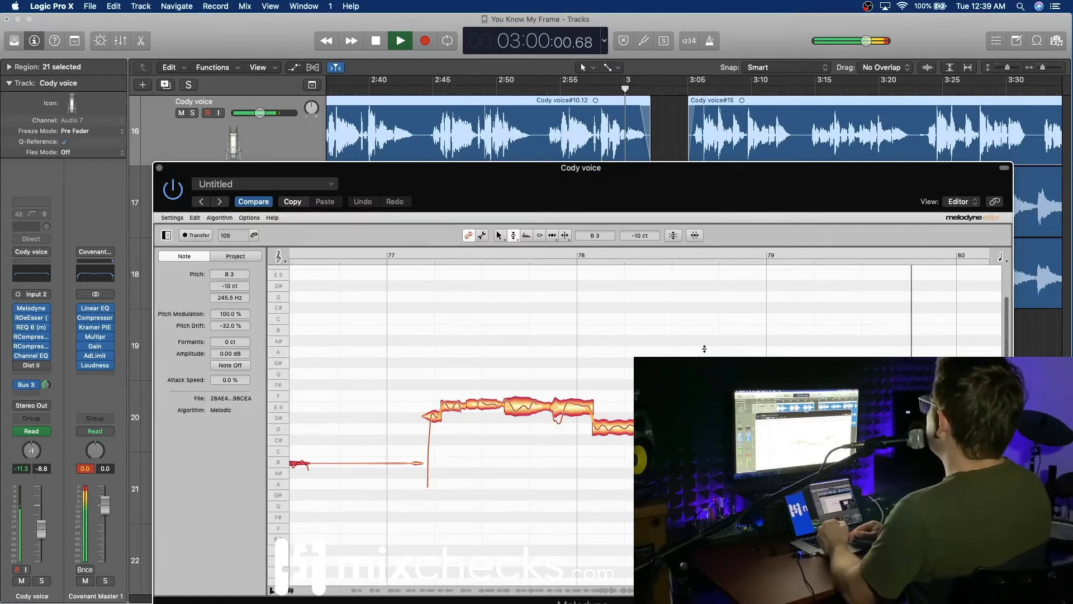
{"action": "key", "text": "space"}
{"action": "double_click", "coordinate": [541, 89]}
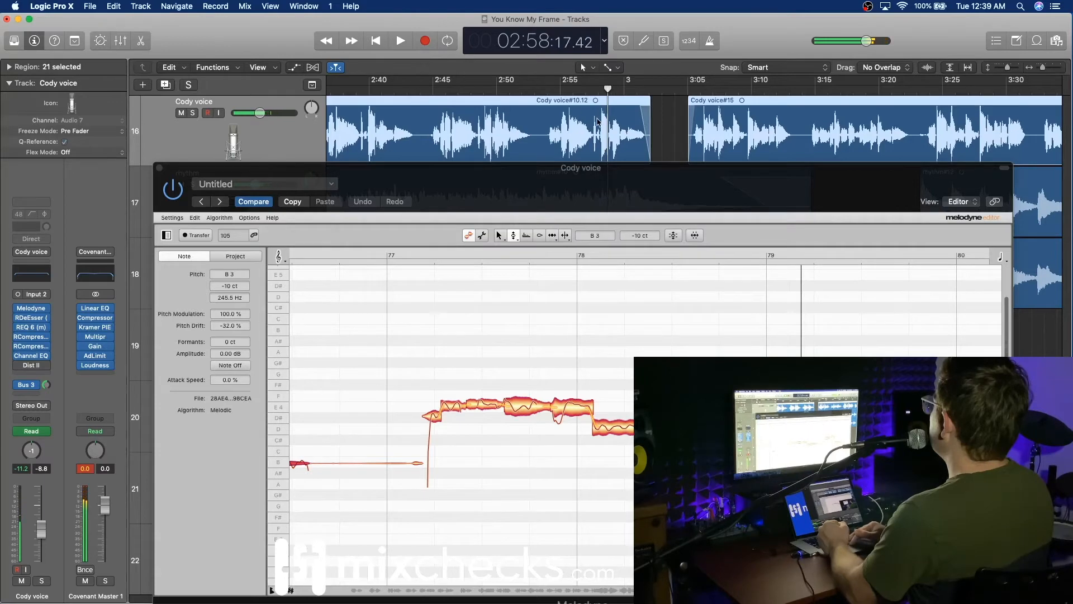
Look over the drum tracks in the arrangement and replay the vocal through bar 83.
{"action": "scroll", "coordinate": [597, 120], "scroll_direction": "up", "scroll_amount": 10}
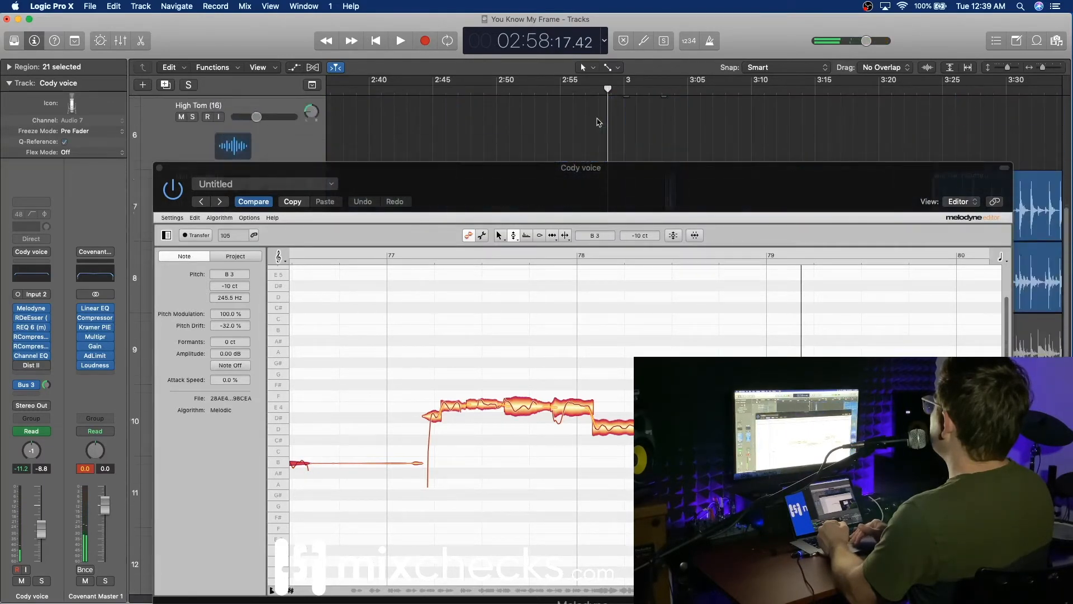
{"action": "scroll", "coordinate": [597, 122], "scroll_direction": "up", "scroll_amount": 4}
{"action": "scroll", "coordinate": [597, 120], "scroll_direction": "up", "scroll_amount": 2}
{"action": "key", "text": "space"}
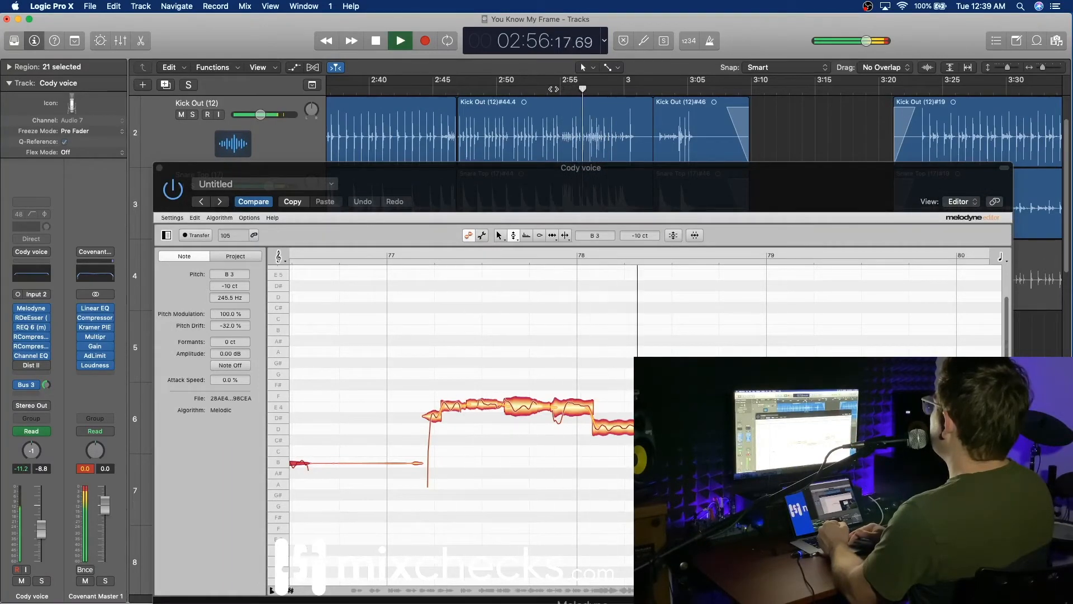
{"action": "scroll", "coordinate": [597, 149], "scroll_direction": "down", "scroll_amount": 10}
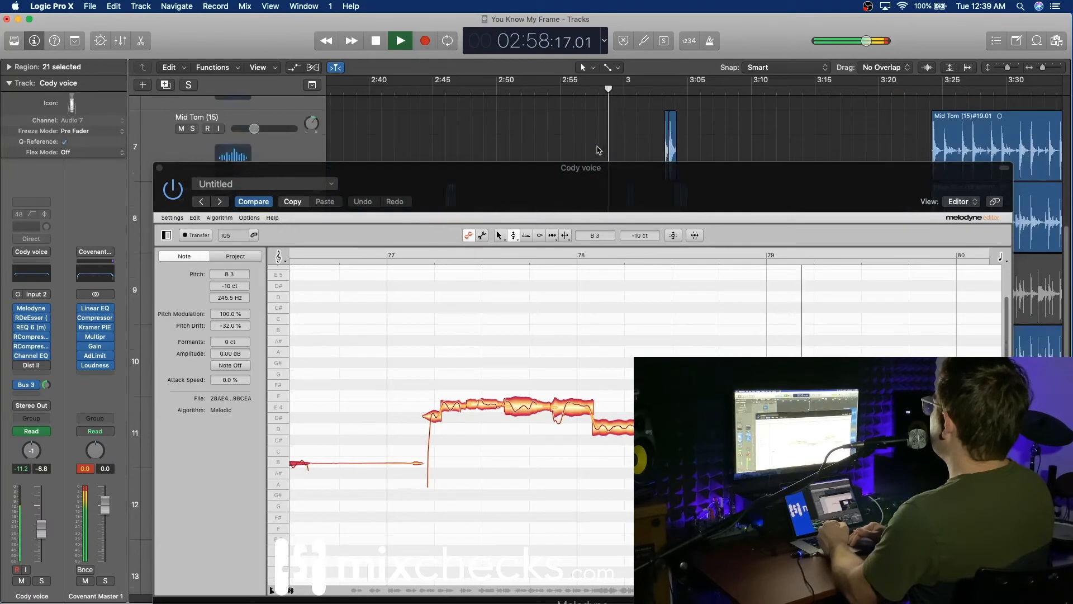
{"action": "scroll", "coordinate": [597, 149], "scroll_direction": "down", "scroll_amount": 4}
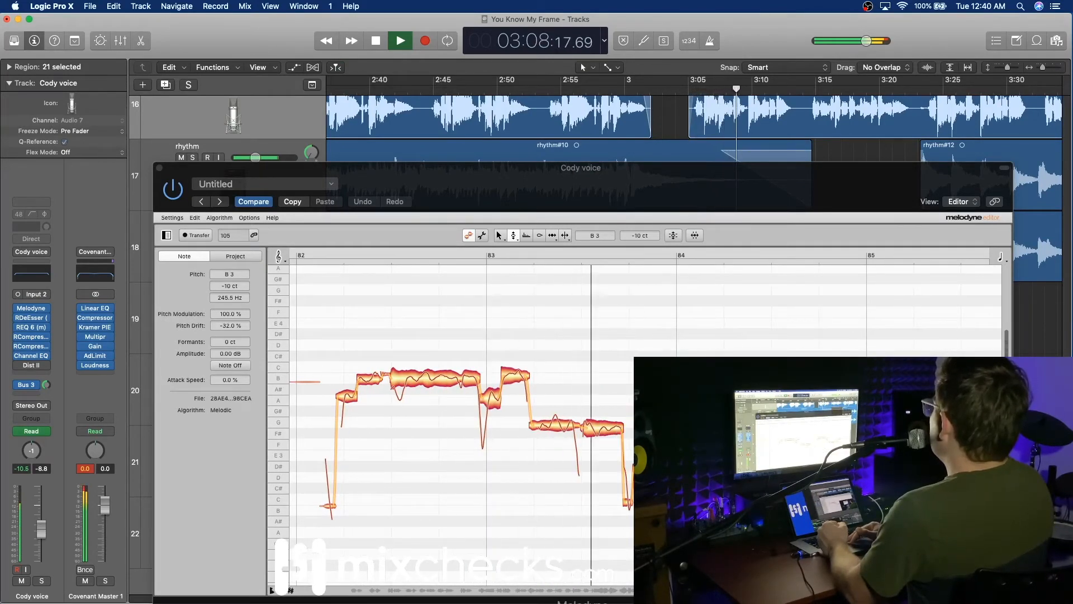
Snap the short high note just after the start of bar 83 to B3 at 0 ct and replay from about 3:04.
{"action": "key", "text": "space"}
{"action": "left_click", "coordinate": [513, 380]}
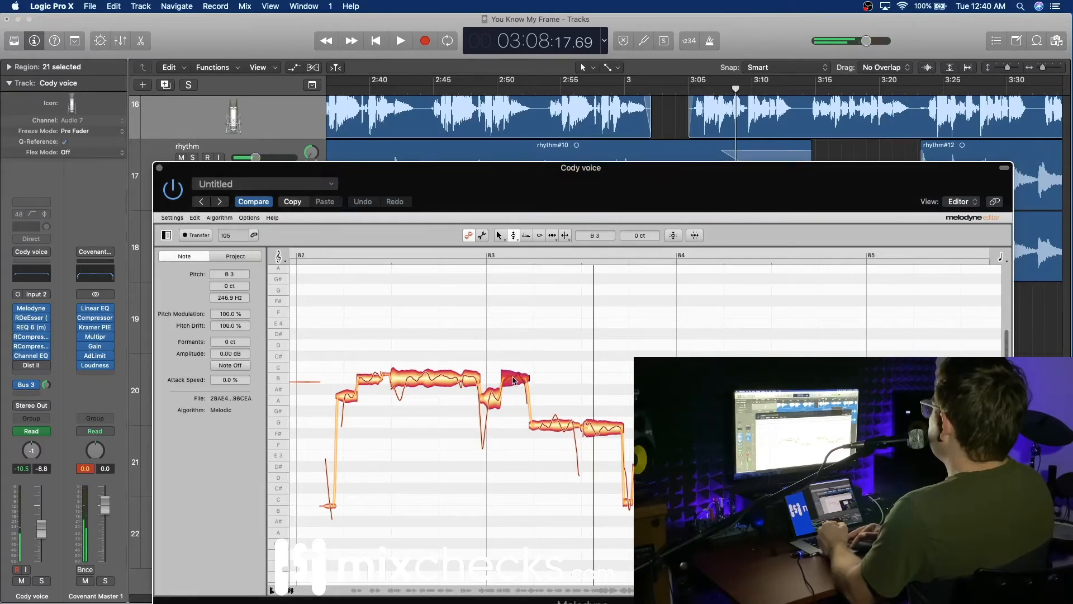
{"action": "double_click", "coordinate": [685, 91]}
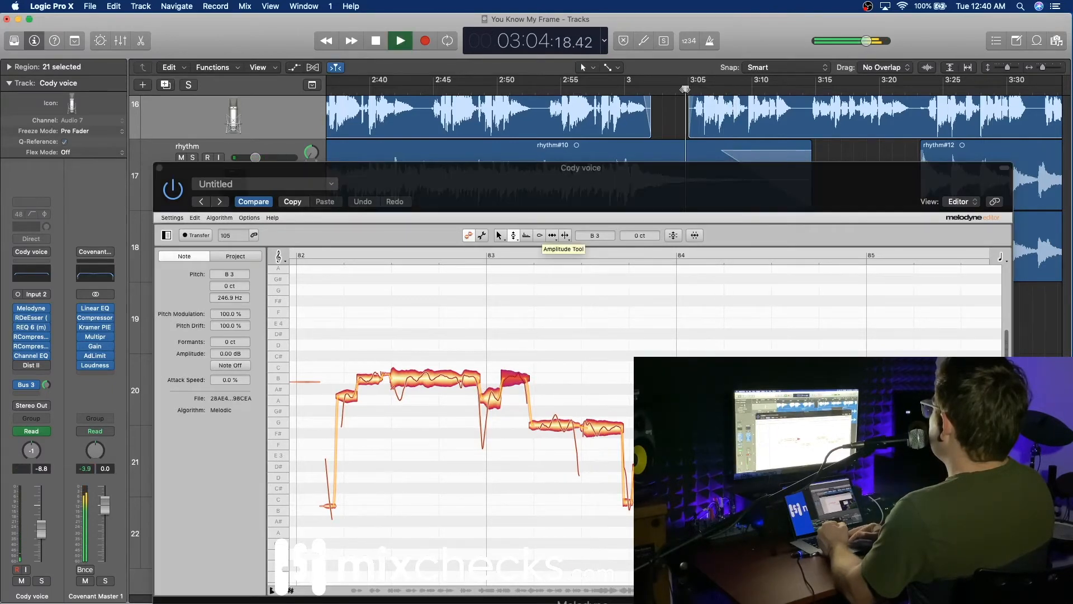
{"action": "scroll", "coordinate": [726, 124], "scroll_direction": "up", "scroll_amount": 3}
{"action": "scroll", "coordinate": [728, 125], "scroll_direction": "right", "scroll_amount": 3}
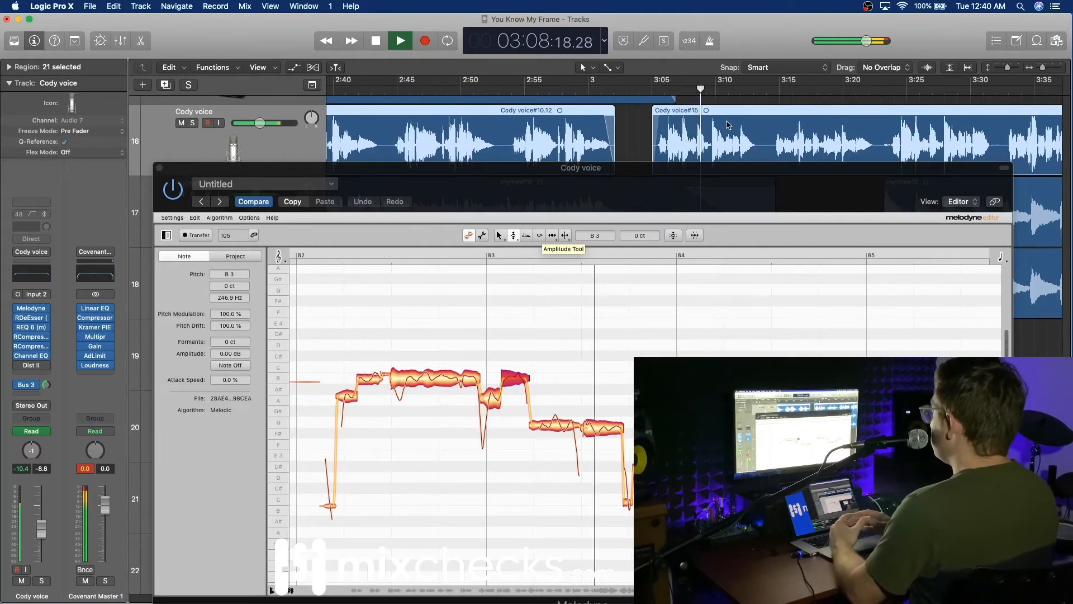
Raise the F#3 note in the second half of bar 83 to G3 at 0 ct and replay the phrase from about 3:05.
{"action": "key", "text": "space"}
{"action": "double_click", "coordinate": [607, 430]}
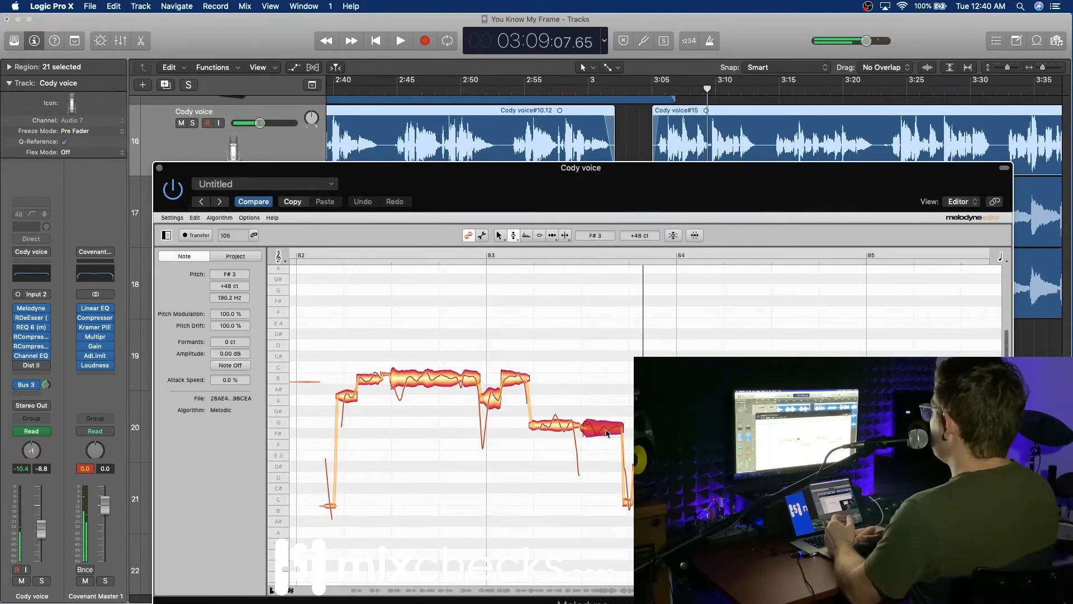
{"action": "left_click_drag", "start_coordinate": [607, 436], "coordinate": [608, 428]}
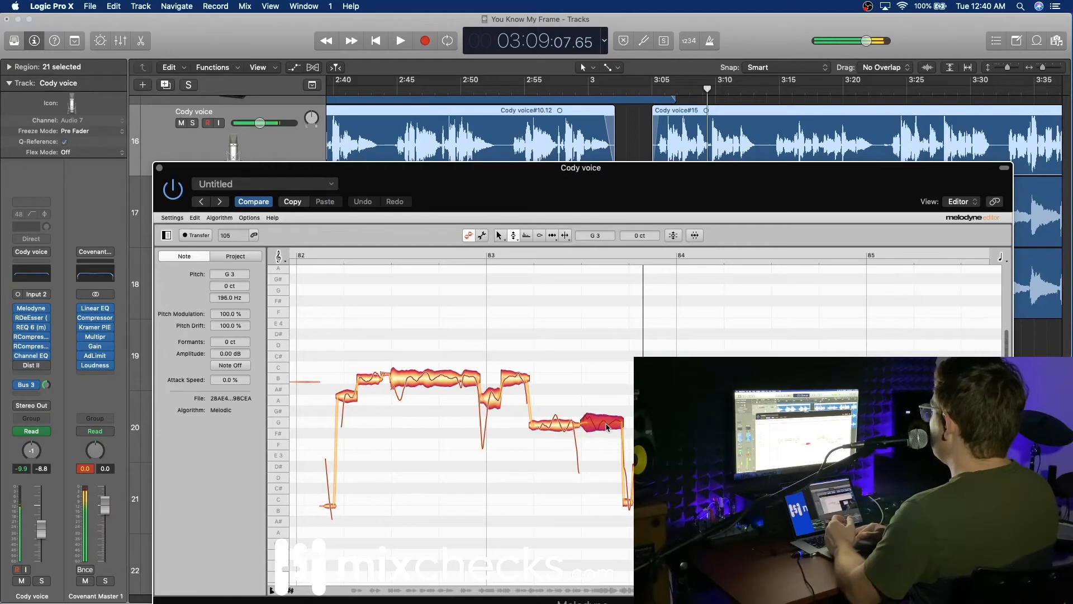
{"action": "left_click", "coordinate": [665, 102]}
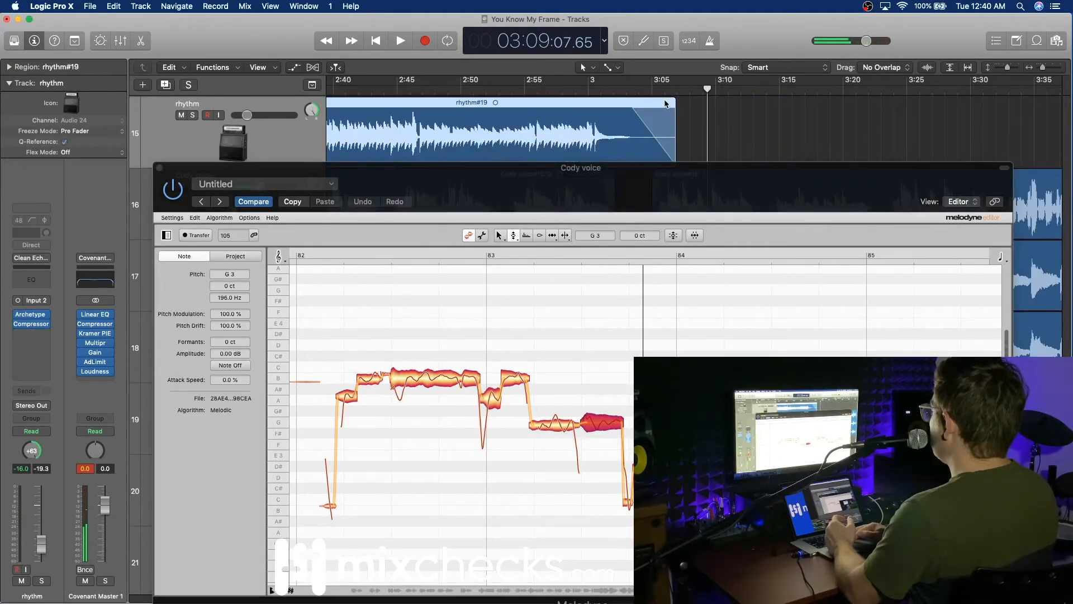
{"action": "left_click", "coordinate": [665, 89]}
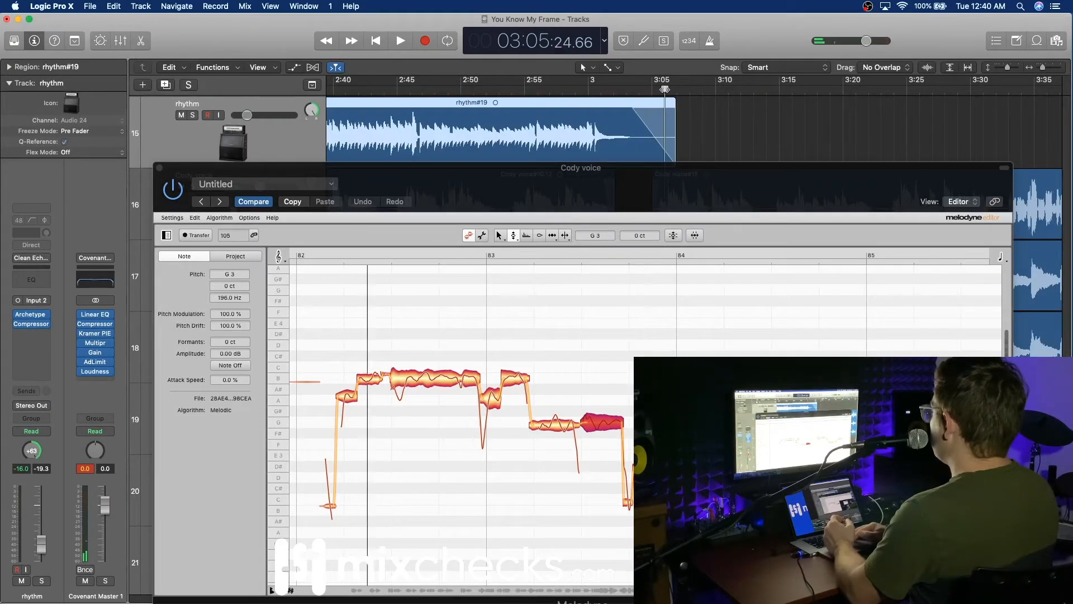
{"action": "key", "text": "space"}
{"action": "scroll", "coordinate": [734, 137], "scroll_direction": "down", "scroll_amount": 4}
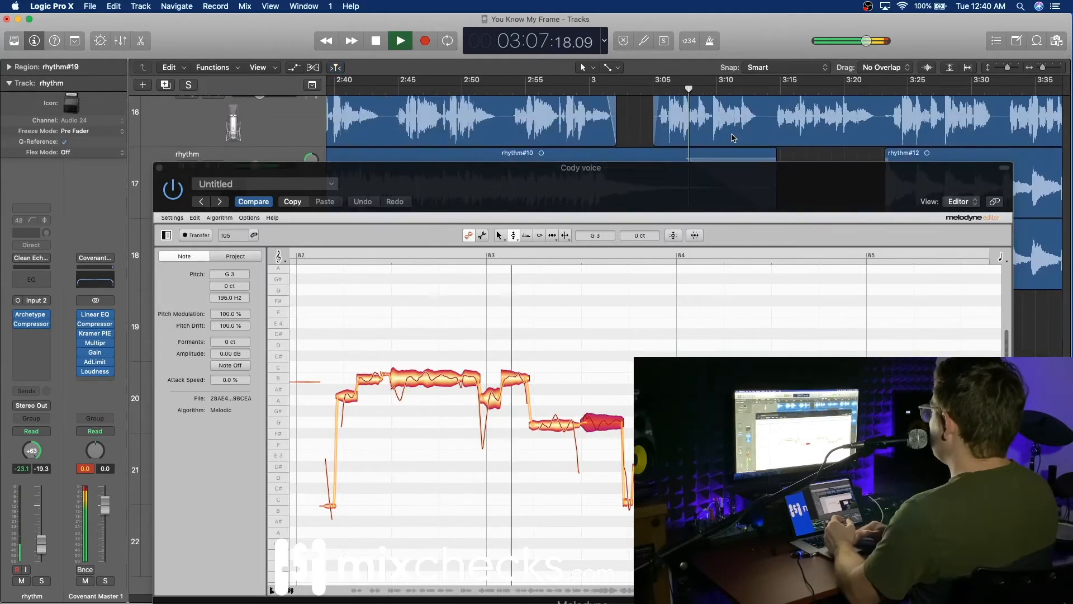
{"action": "scroll", "coordinate": [734, 137], "scroll_direction": "up", "scroll_amount": 3}
{"action": "scroll", "coordinate": [606, 111], "scroll_direction": "down", "scroll_amount": 1}
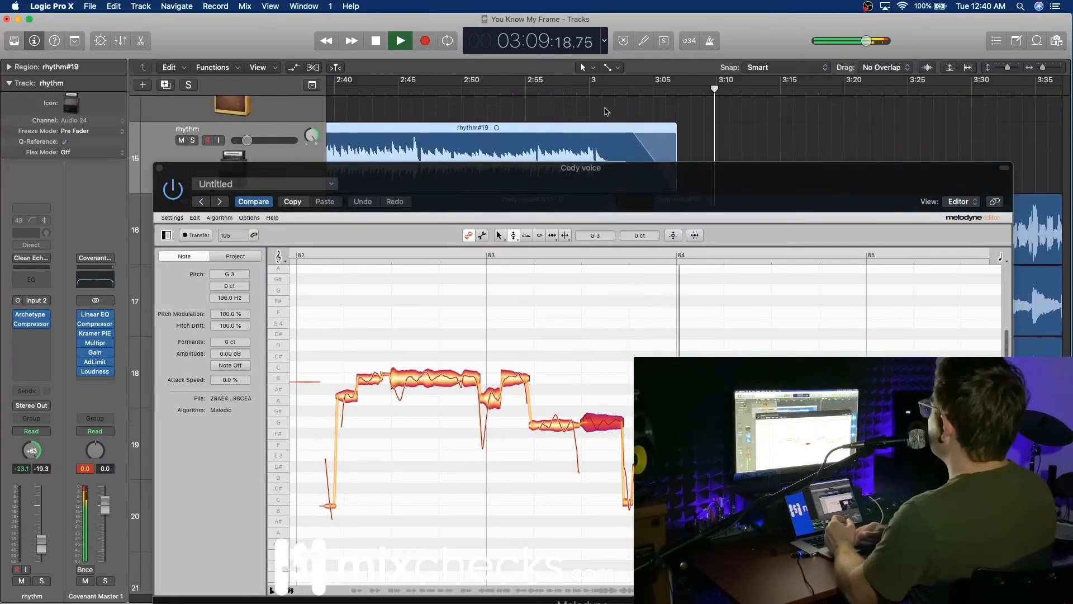
Play the vocal from about 2:59 through the start of bar 86 to check the corrected phrase in context.
{"action": "left_click", "coordinate": [578, 89]}
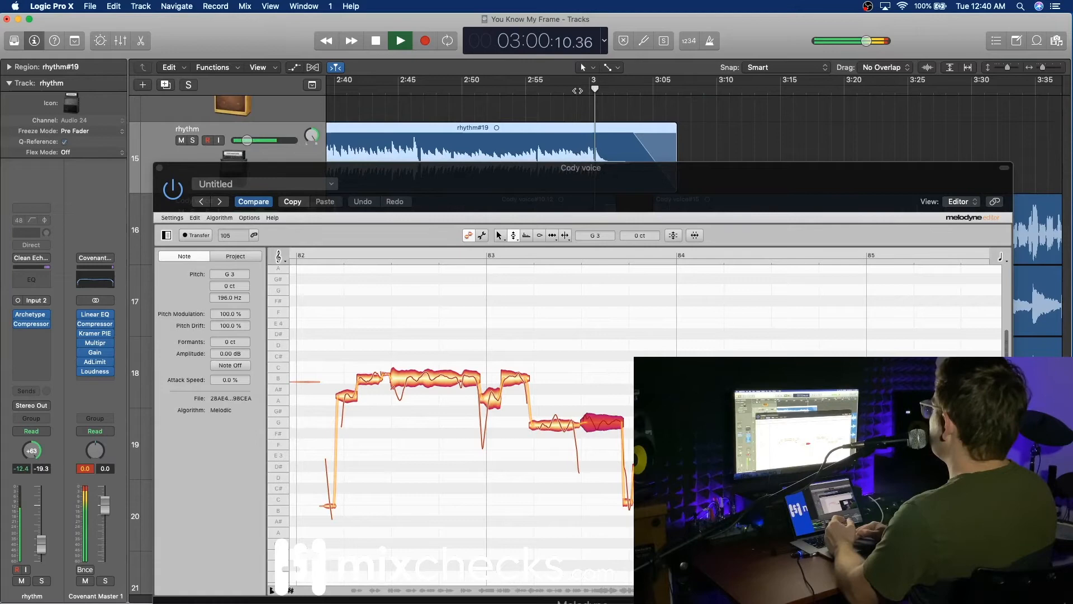
{"action": "scroll", "coordinate": [739, 138], "scroll_direction": "down", "scroll_amount": 5}
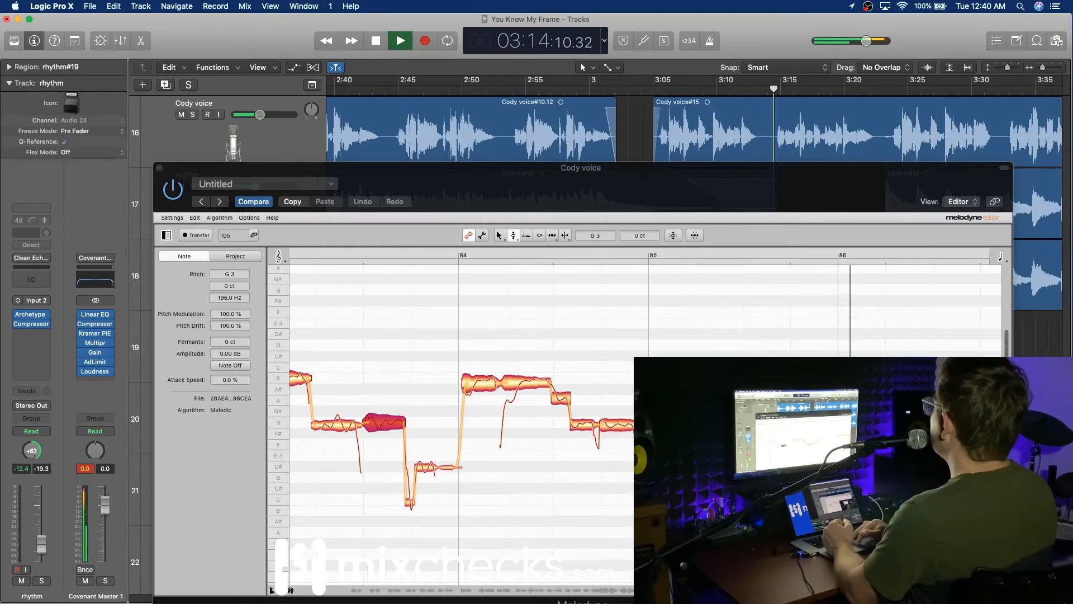
{"action": "key", "text": "space"}
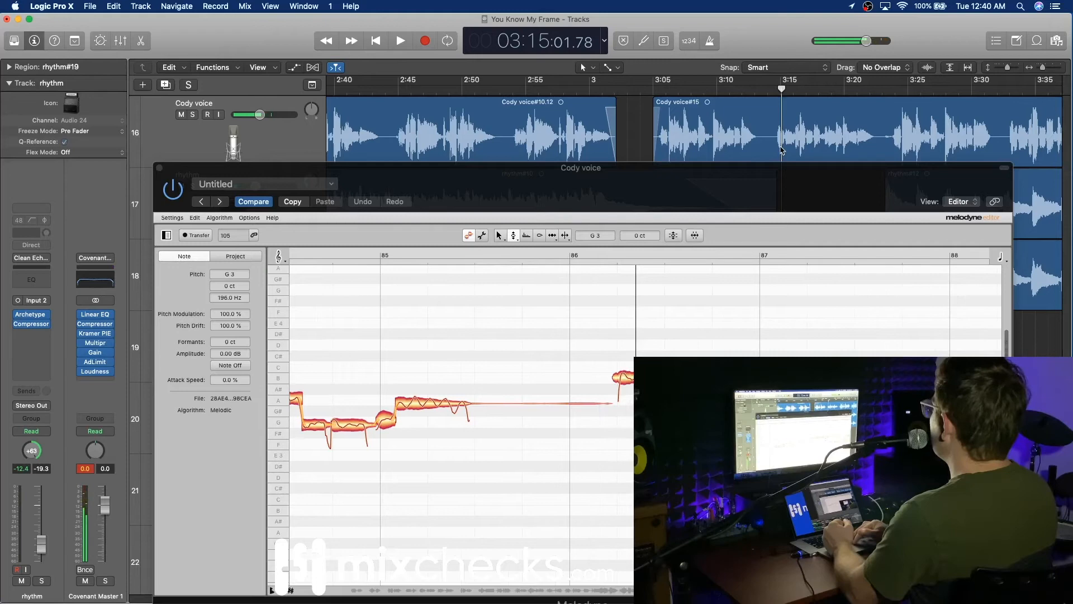
{"action": "scroll", "coordinate": [781, 150], "scroll_direction": "down", "scroll_amount": 3}
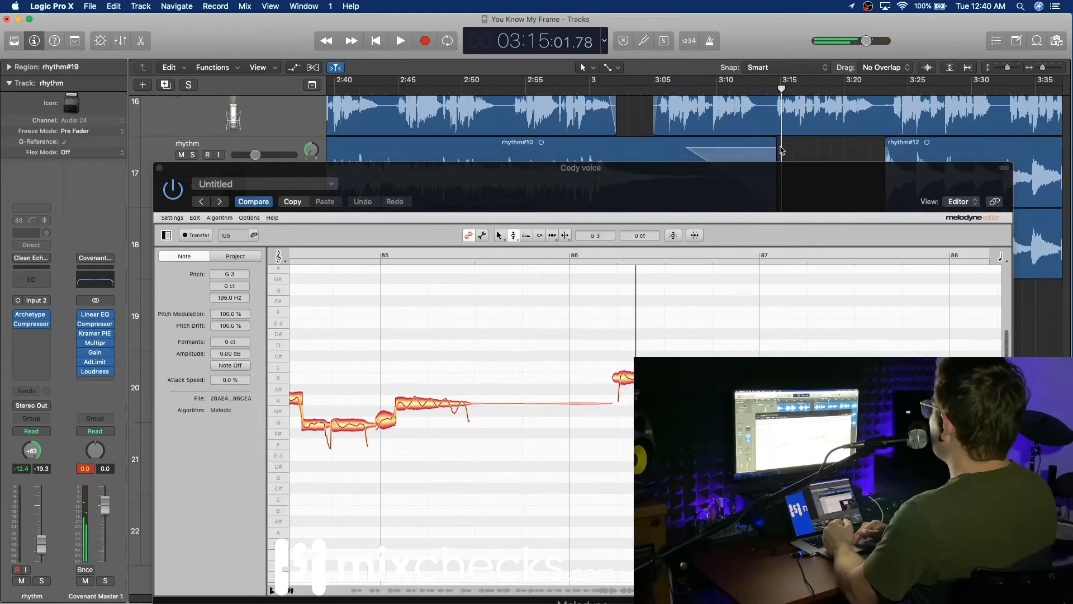
{"action": "scroll", "coordinate": [782, 134], "scroll_direction": "up", "scroll_amount": 3}
Split the lead vocal region at about 3:13 and trim the second part's start to about 3:14, before its first phrase.
{"action": "left_click", "coordinate": [781, 116]}
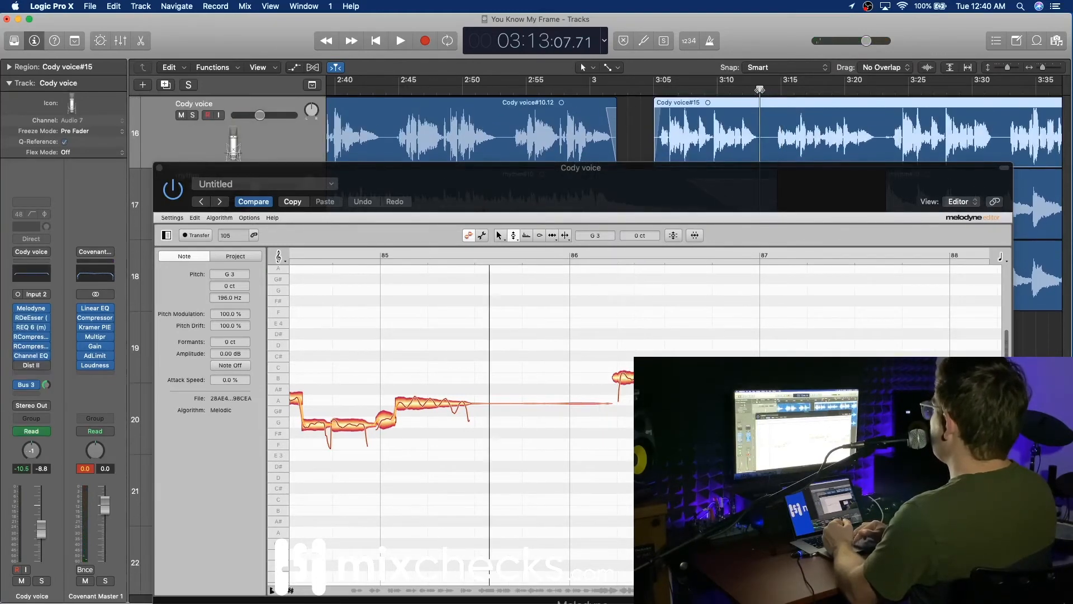
{"action": "key", "text": "super+t"}
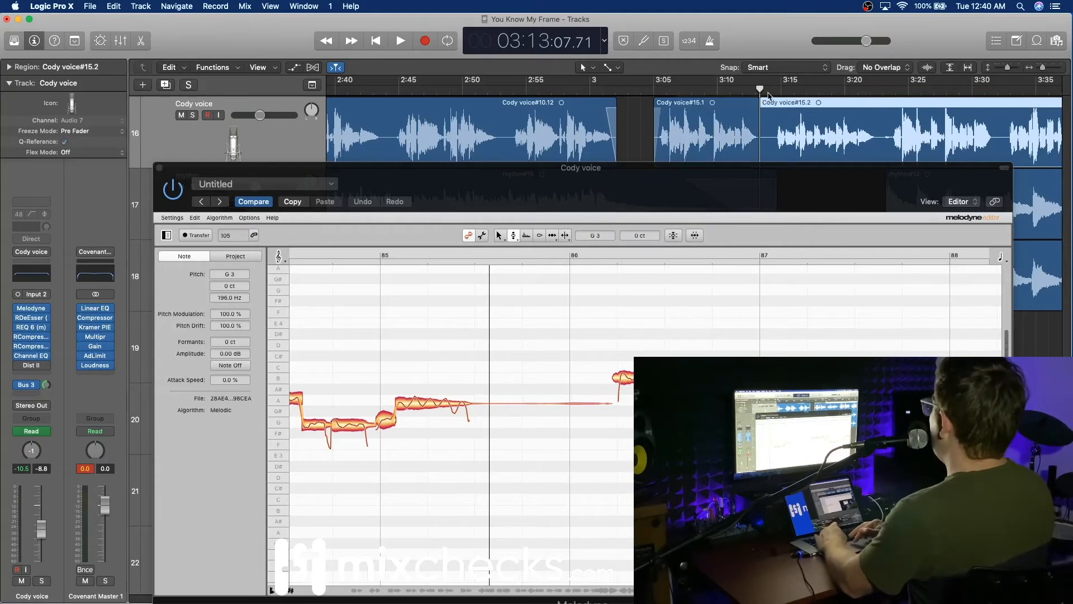
{"action": "scroll", "coordinate": [768, 148], "scroll_direction": "down", "scroll_amount": 2}
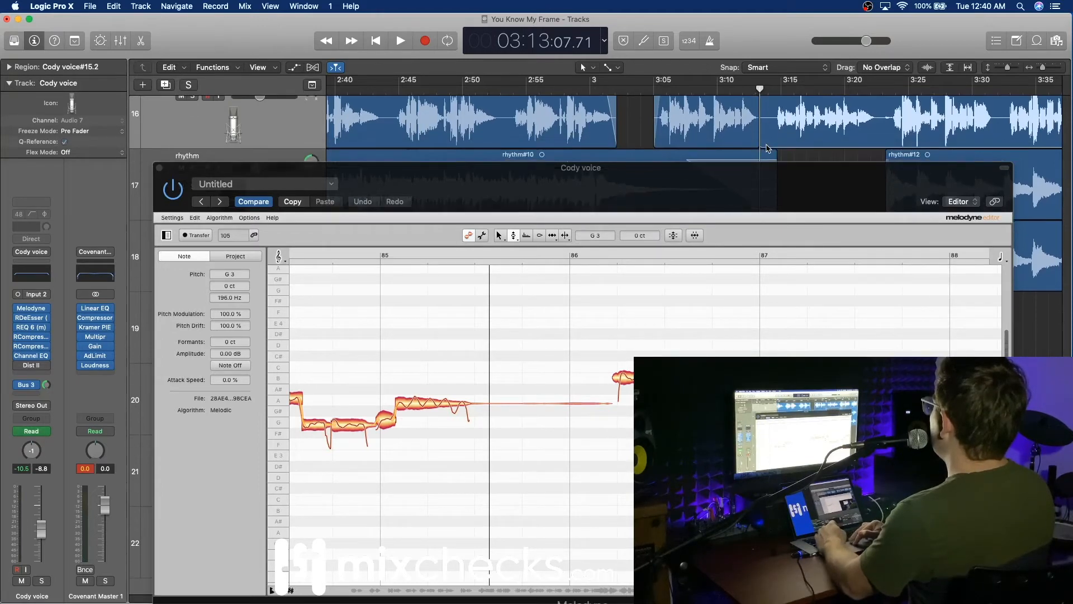
{"action": "left_click_drag", "start_coordinate": [762, 142], "coordinate": [774, 144]}
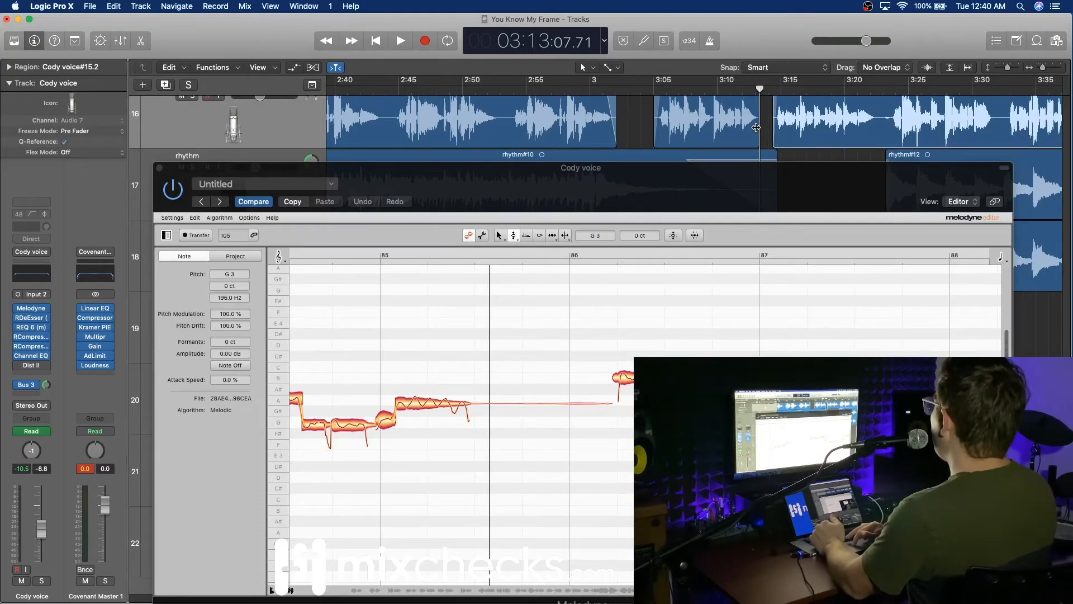
Select the vocal region before the split and play across the gap to its neighbour.
{"action": "left_click", "coordinate": [757, 137]}
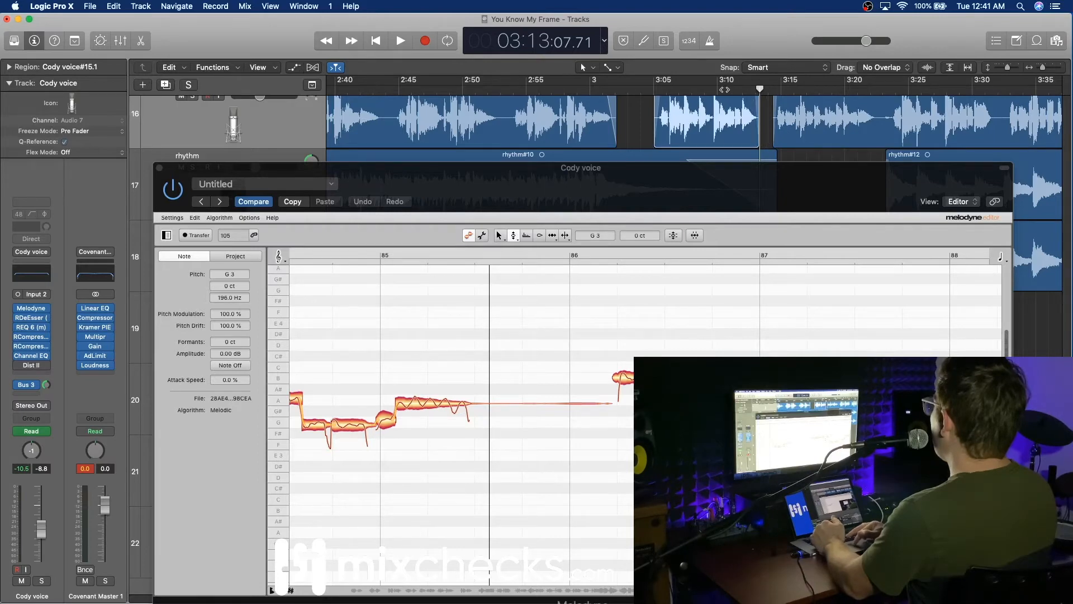
{"action": "key", "text": "space"}
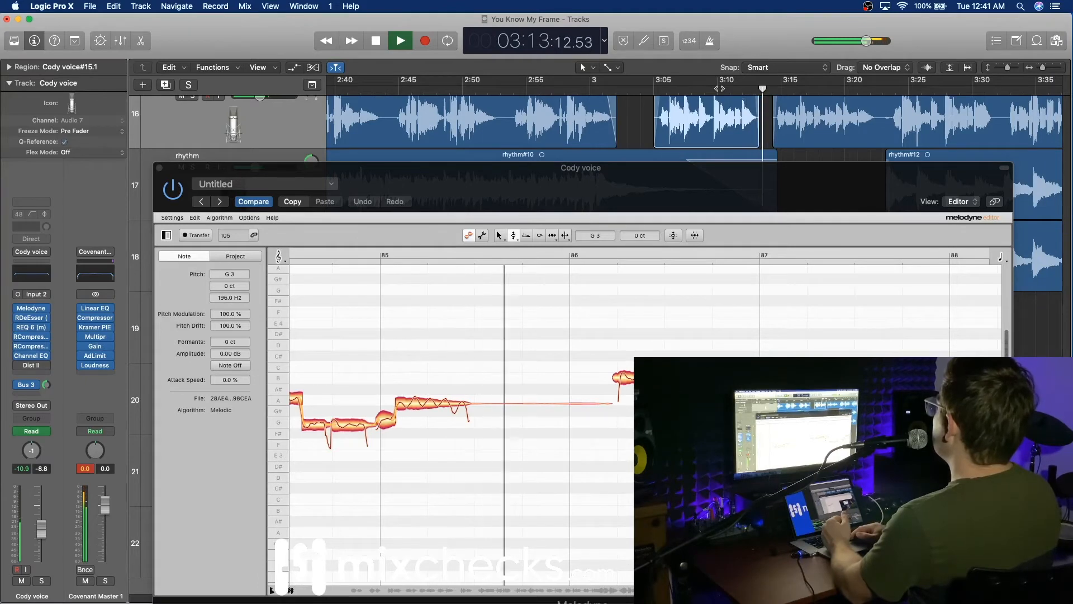
{"action": "key", "text": "space"}
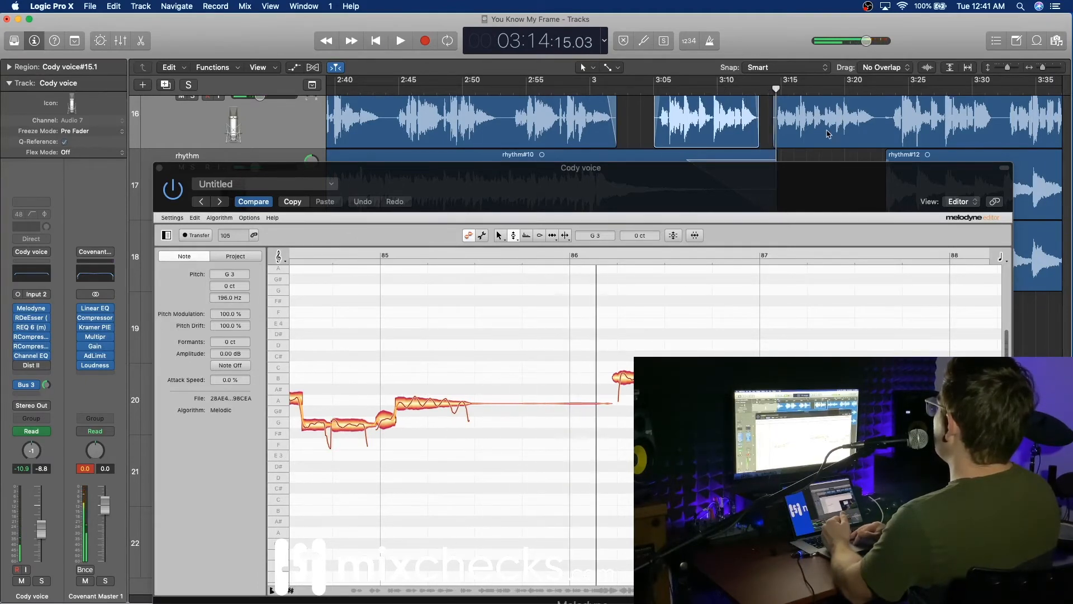
Move the Melodyne window down to uncover more of the arrangement around the lead vocal track.
{"action": "scroll", "coordinate": [811, 146], "scroll_direction": "down", "scroll_amount": 1}
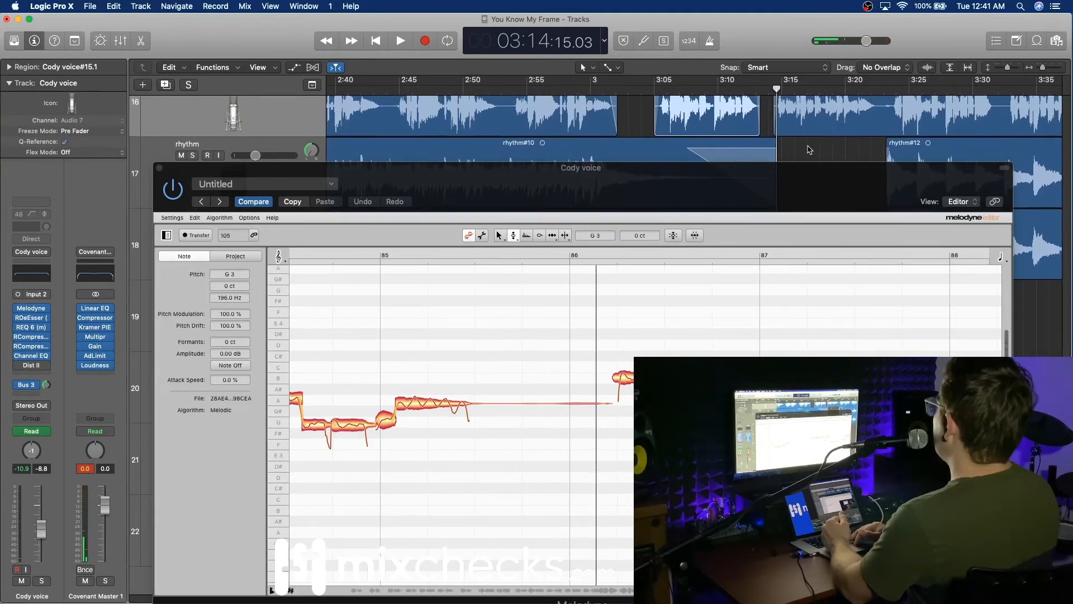
{"action": "left_click_drag", "start_coordinate": [801, 168], "coordinate": [810, 317]}
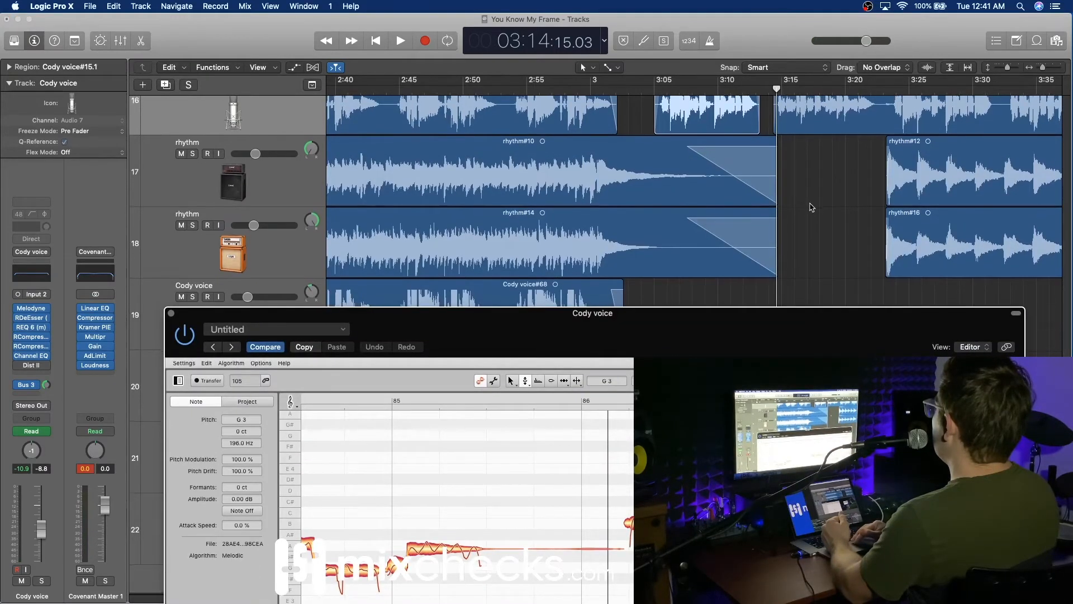
{"action": "left_click_drag", "start_coordinate": [805, 323], "coordinate": [798, 216]}
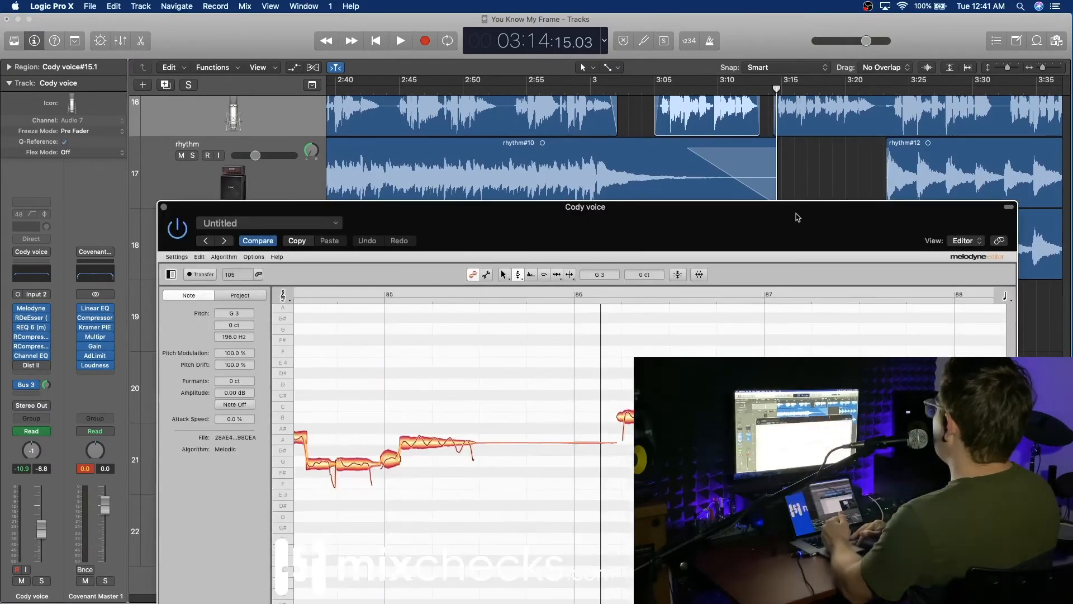
Solo the lead vocal track and play it from 3:12 across the split.
{"action": "scroll", "coordinate": [802, 176], "scroll_direction": "up", "scroll_amount": 5}
{"action": "scroll", "coordinate": [801, 177], "scroll_direction": "up", "scroll_amount": 8}
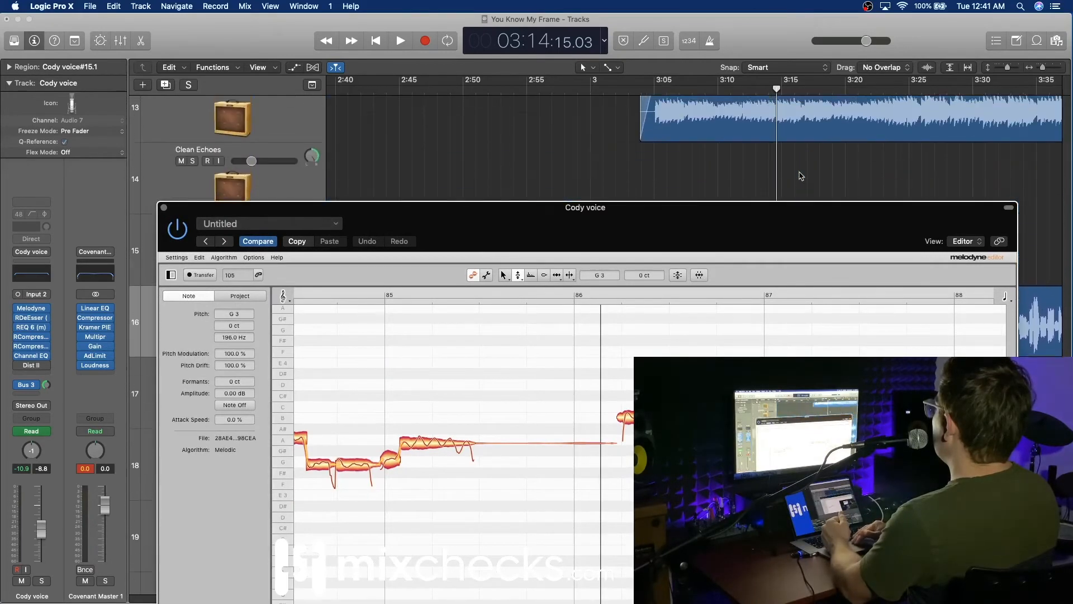
{"action": "scroll", "coordinate": [801, 176], "scroll_direction": "down", "scroll_amount": 10}
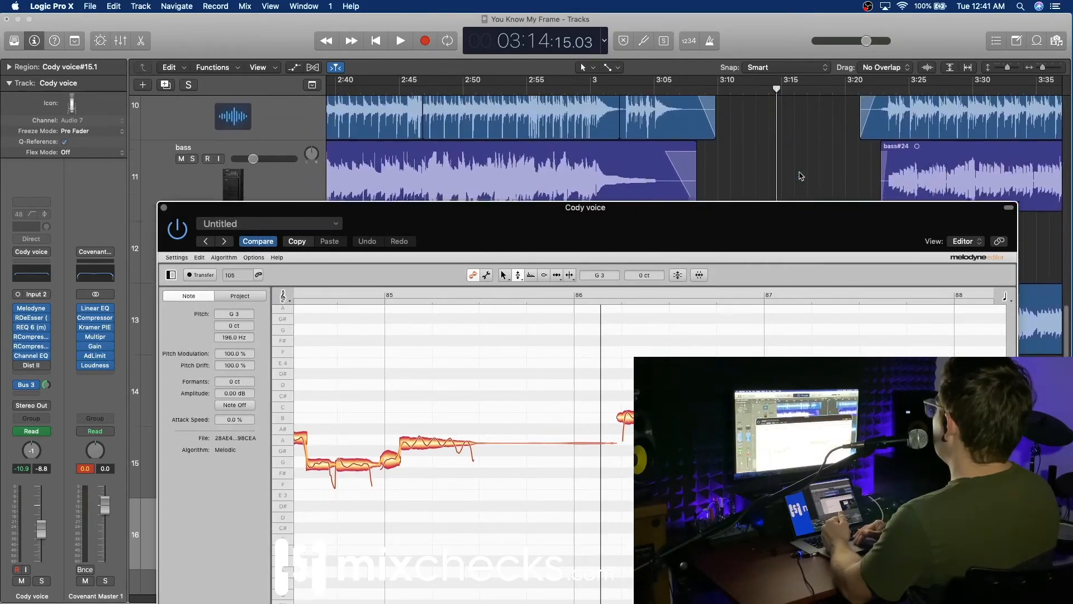
{"action": "scroll", "coordinate": [802, 177], "scroll_direction": "up", "scroll_amount": 1}
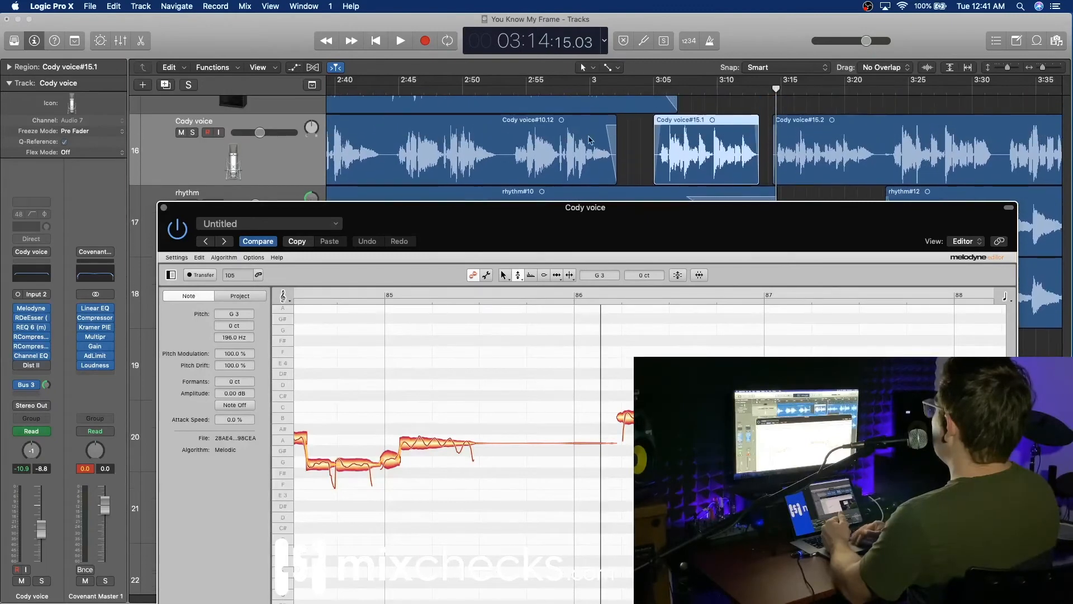
{"action": "left_click", "coordinate": [192, 133]}
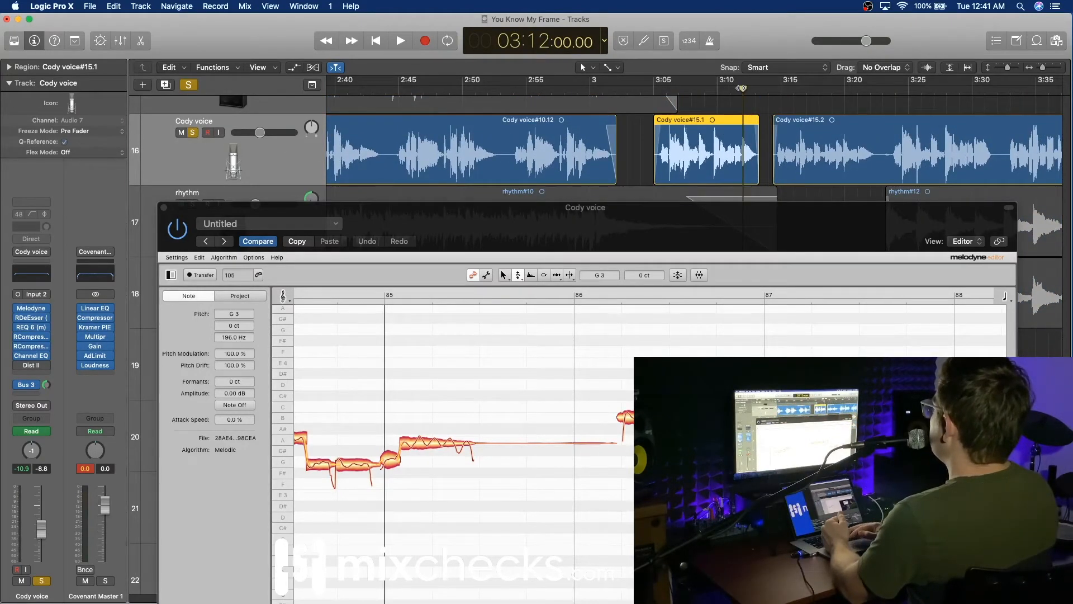
{"action": "key", "text": "space"}
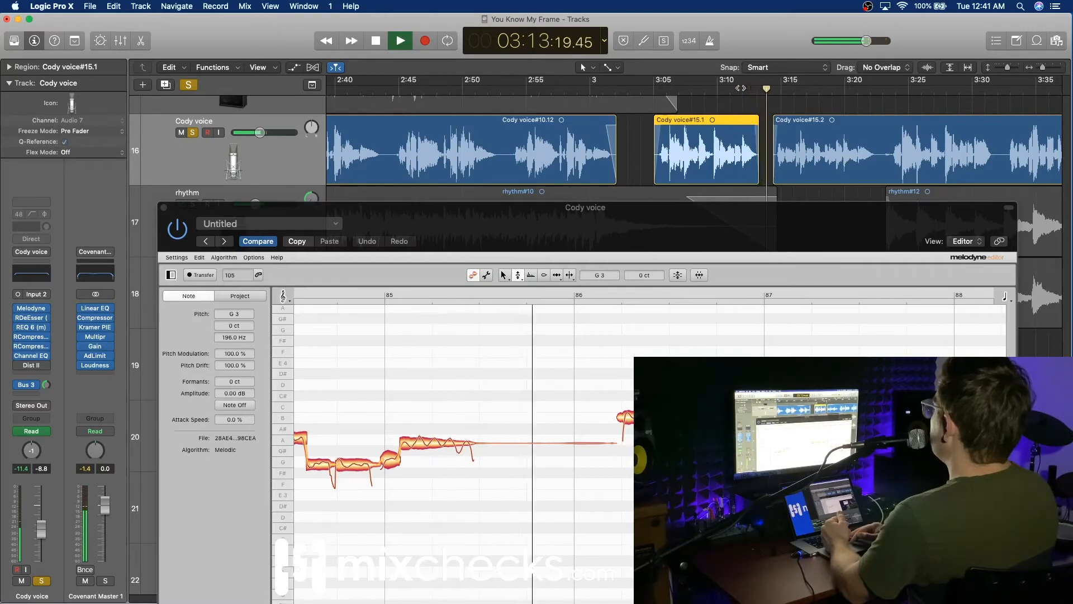
Show automation for the lead vocal track and switch its automation parameter to Main Volume.
{"action": "key", "text": "space"}
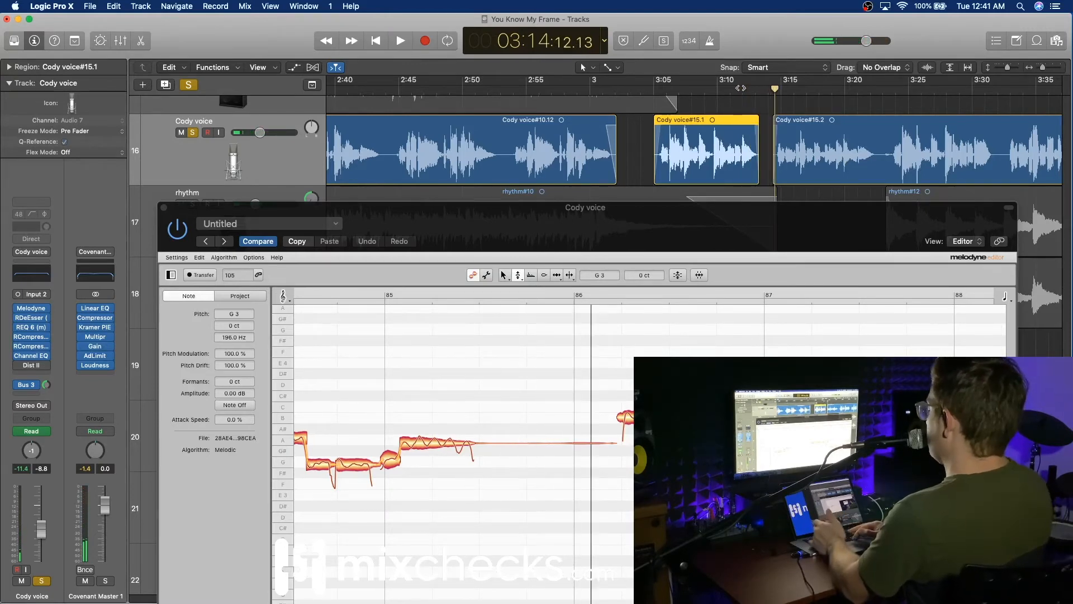
{"action": "key", "text": "a"}
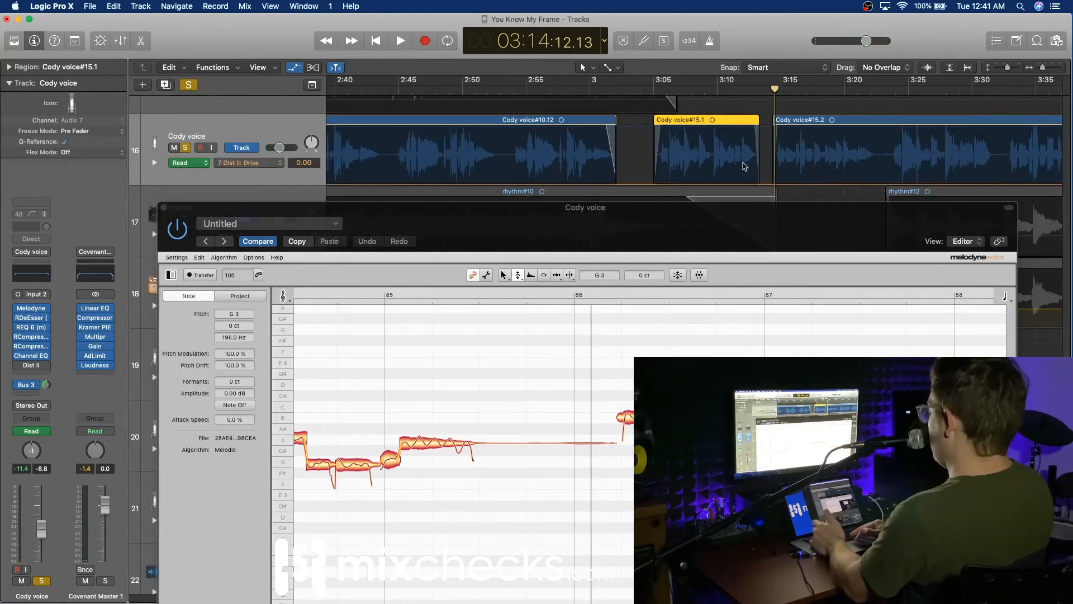
{"action": "left_click", "coordinate": [271, 167]}
{"action": "mouse_move", "coordinate": [330, 47]}
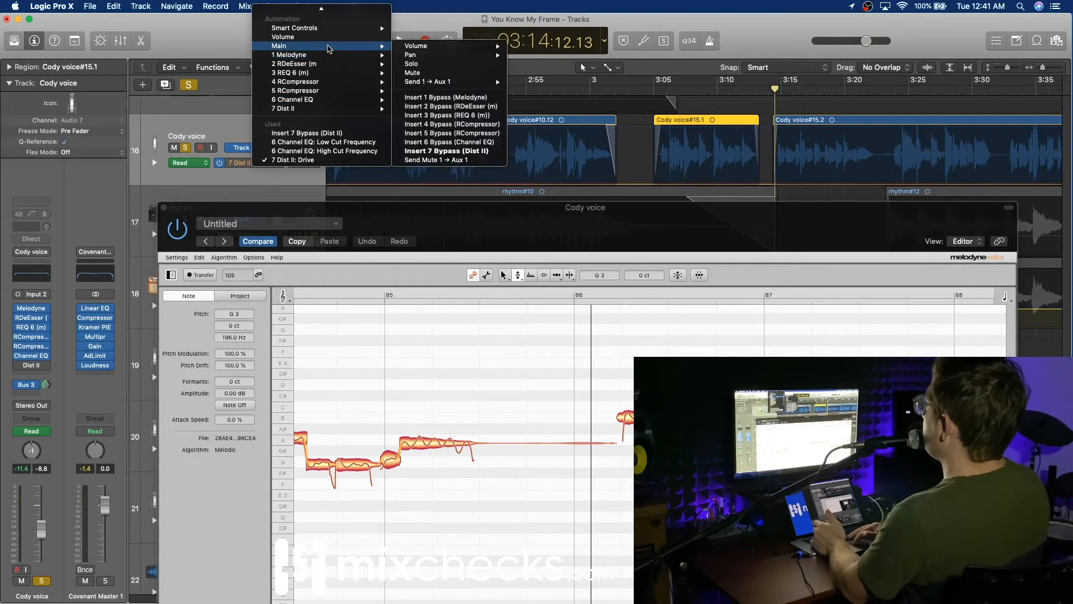
{"action": "left_click", "coordinate": [282, 36]}
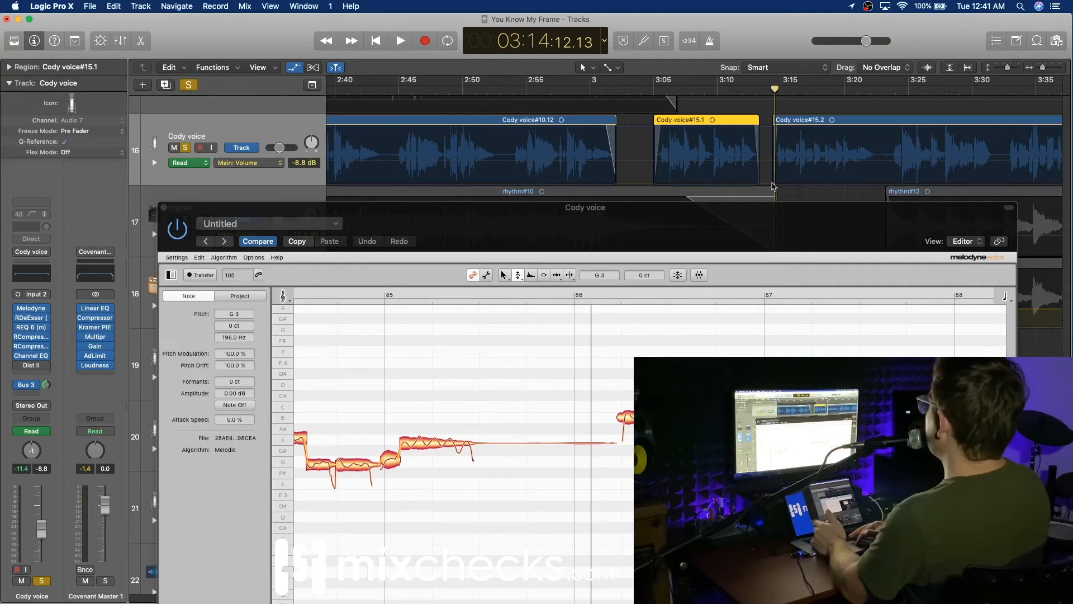
Dip the volume automation to -∞ dB in the gap between the vocal regions at about 3:13 to 3:14 and audition it.
{"action": "left_click", "coordinate": [761, 163]}
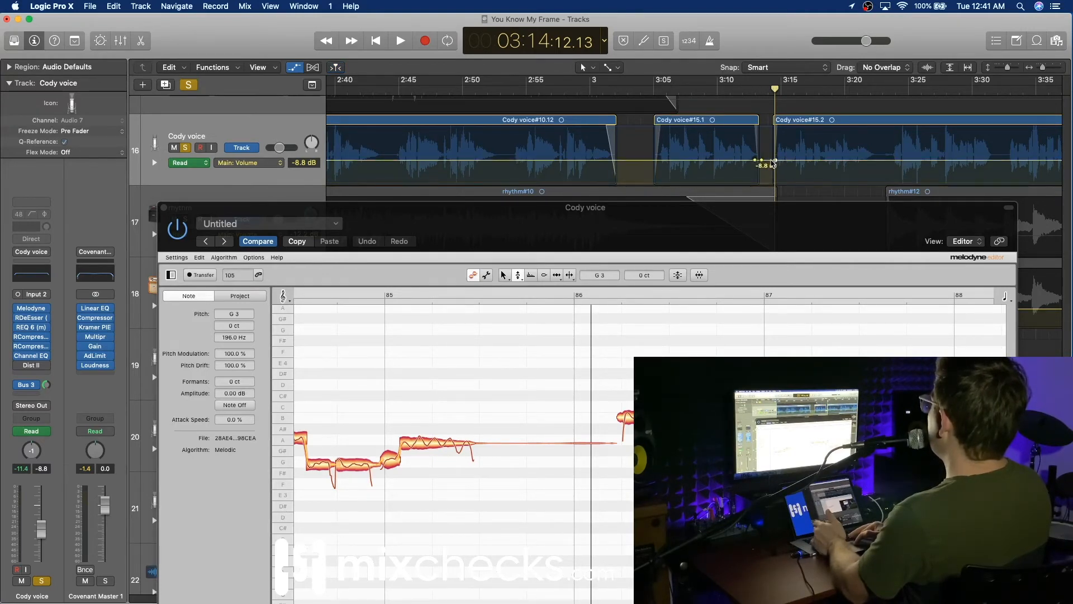
{"action": "left_click_drag", "start_coordinate": [766, 163], "coordinate": [767, 214]}
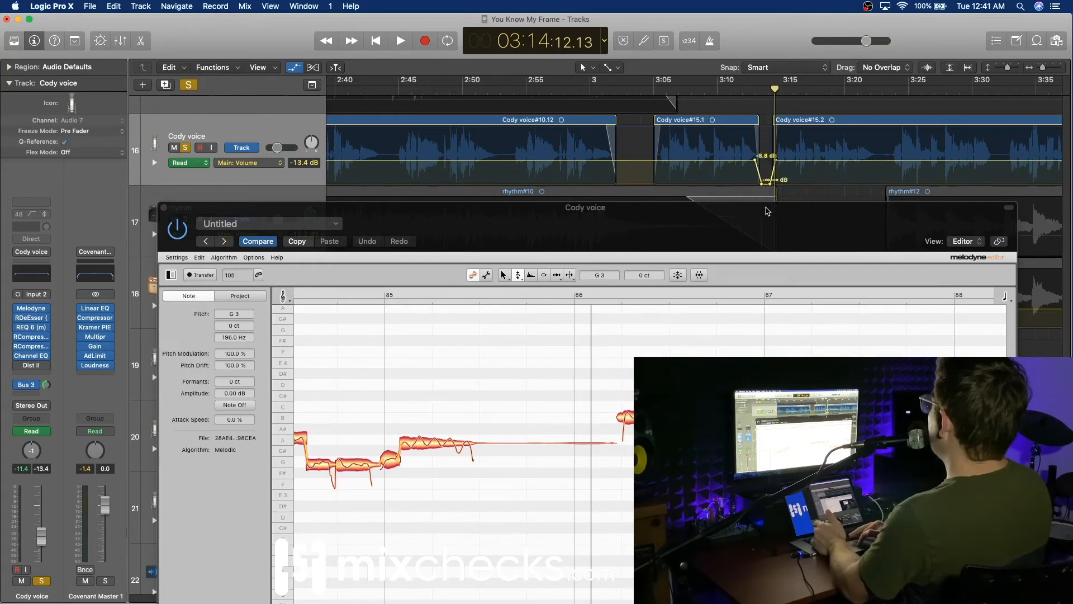
{"action": "left_click_drag", "start_coordinate": [755, 162], "coordinate": [758, 160]}
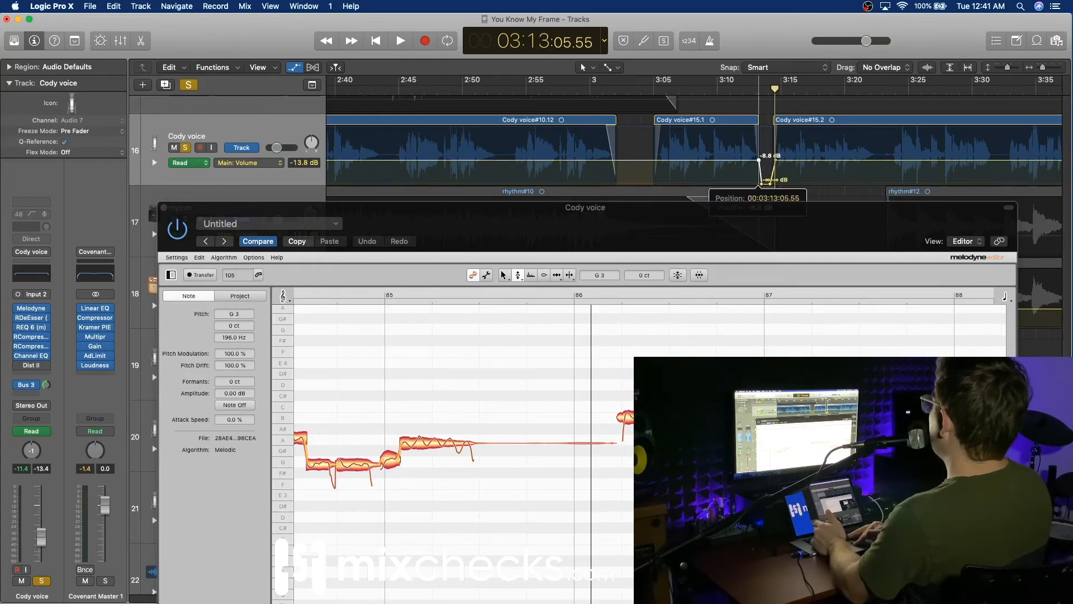
{"action": "key", "text": "space"}
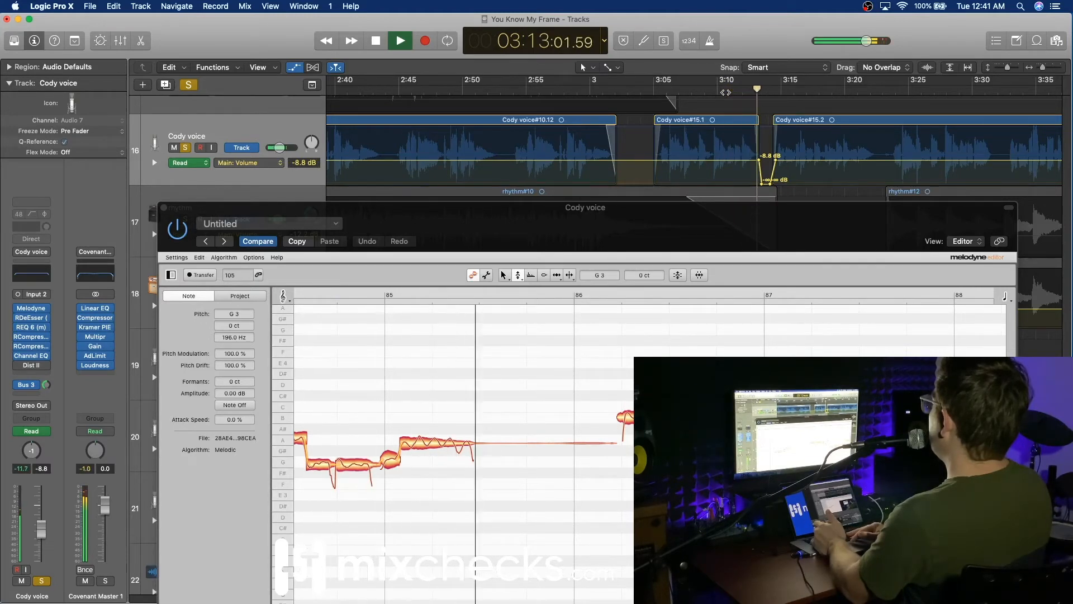
{"action": "key", "text": "space"}
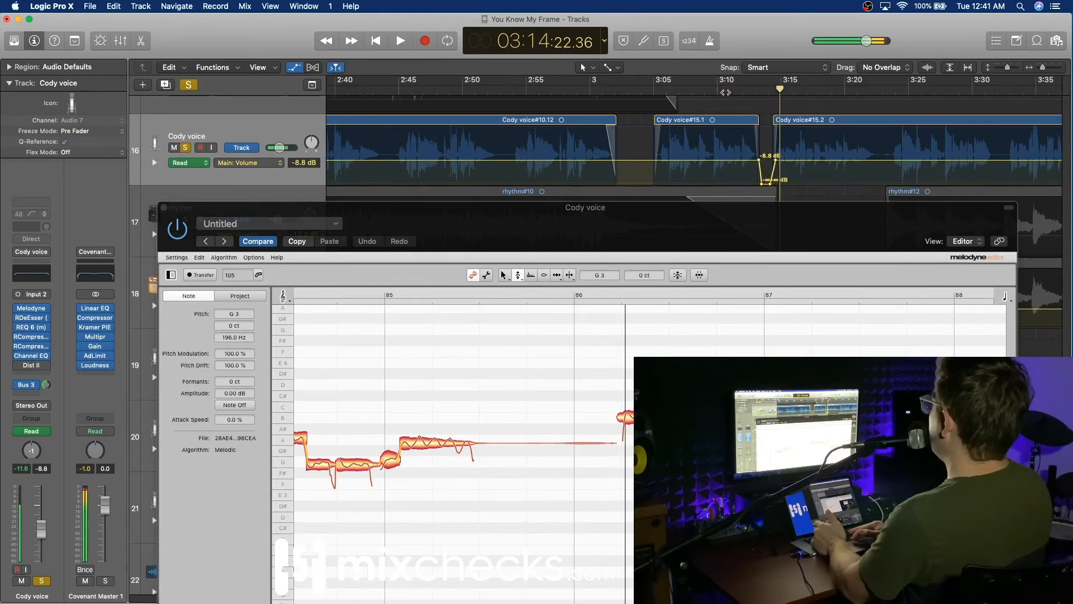
Unsolo the lead vocal, play the gap in the full mix from about 3:11, and hide the automation.
{"action": "key", "text": "s"}
{"action": "left_click", "coordinate": [736, 87]}
{"action": "key", "text": "space"}
{"action": "key", "text": "a"}
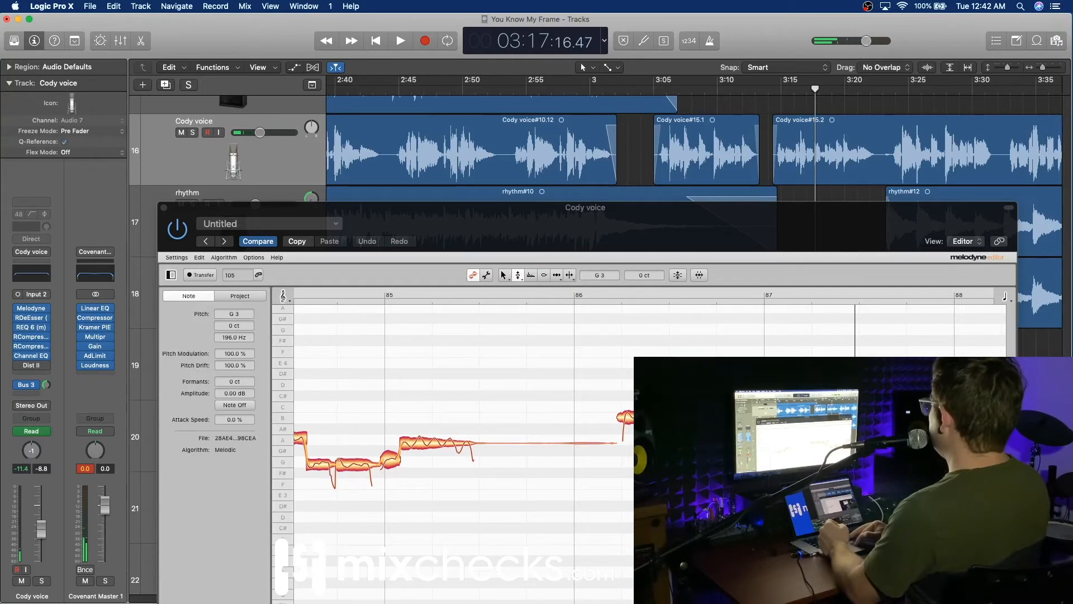
Play the lead vocal in the mix from about 3:14 to 3:37, listening for off-pitch notes.
{"action": "left_click", "coordinate": [772, 93]}
{"action": "key", "text": "space"}
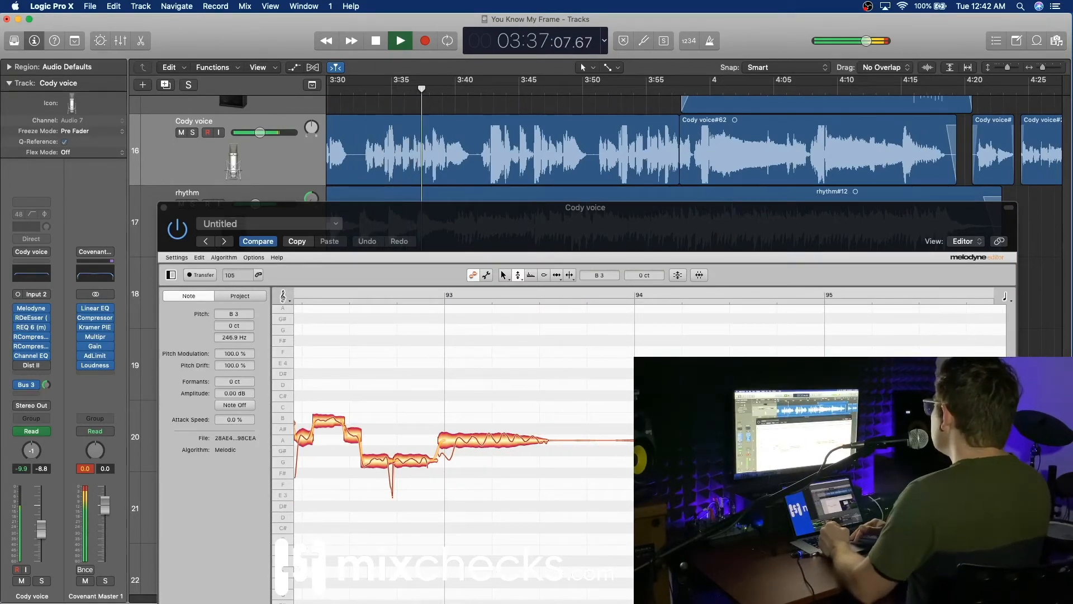
{"action": "key", "text": "space"}
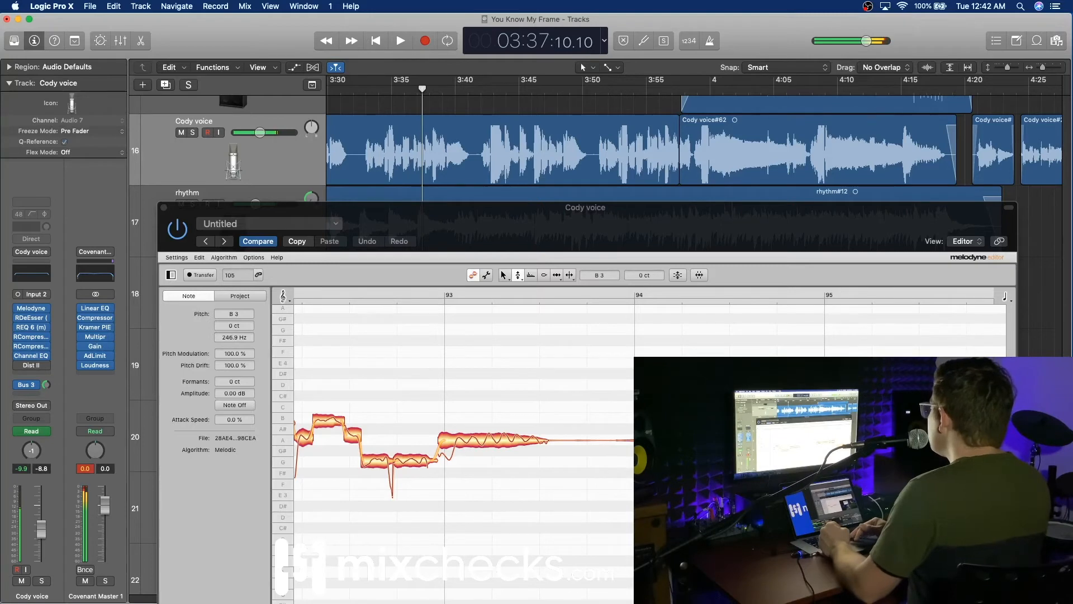
Reduce the pitch modulation of the B3 note just before bar 95 to 67%.
{"action": "left_click", "coordinate": [524, 279]}
{"action": "left_click", "coordinate": [519, 275]}
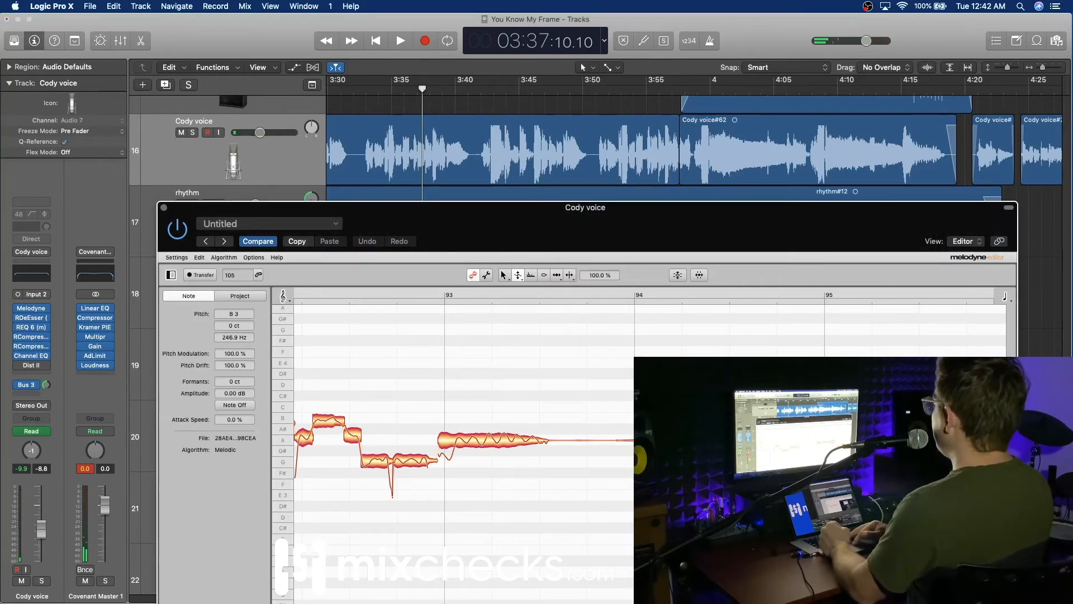
{"action": "left_click_drag", "start_coordinate": [812, 420], "coordinate": [811, 422]}
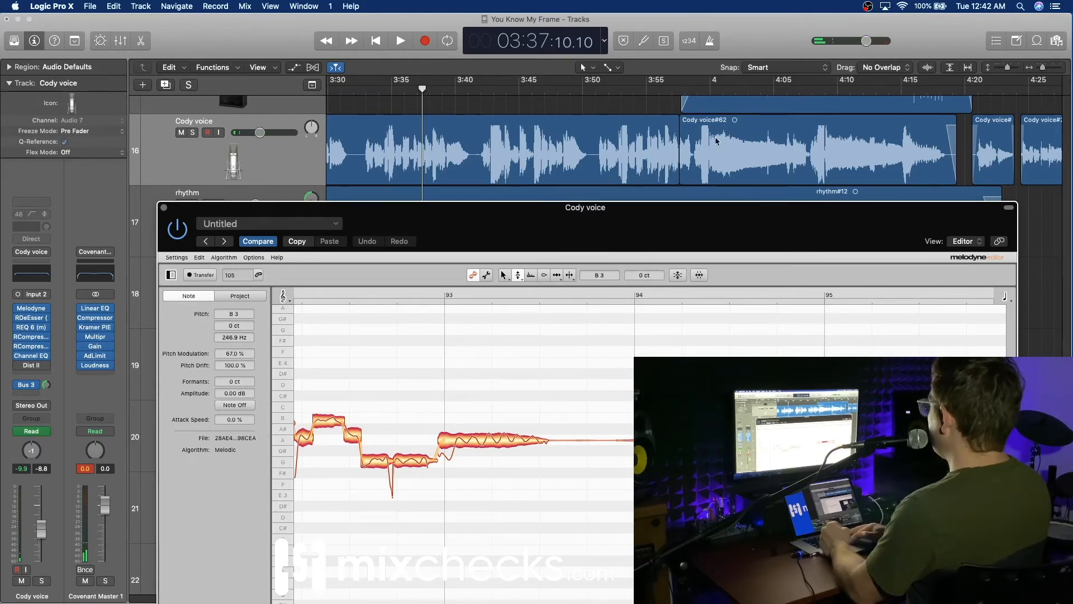
Replay the phrase around the B3 note before bar 95, starting from about 3:33 and again from about 3:31.
{"action": "scroll", "coordinate": [494, 99], "scroll_direction": "left", "scroll_amount": 3}
{"action": "left_click", "coordinate": [445, 89]}
{"action": "key", "text": "space"}
{"action": "key", "text": "space"}
{"action": "left_click", "coordinate": [422, 87]}
{"action": "key", "text": "space"}
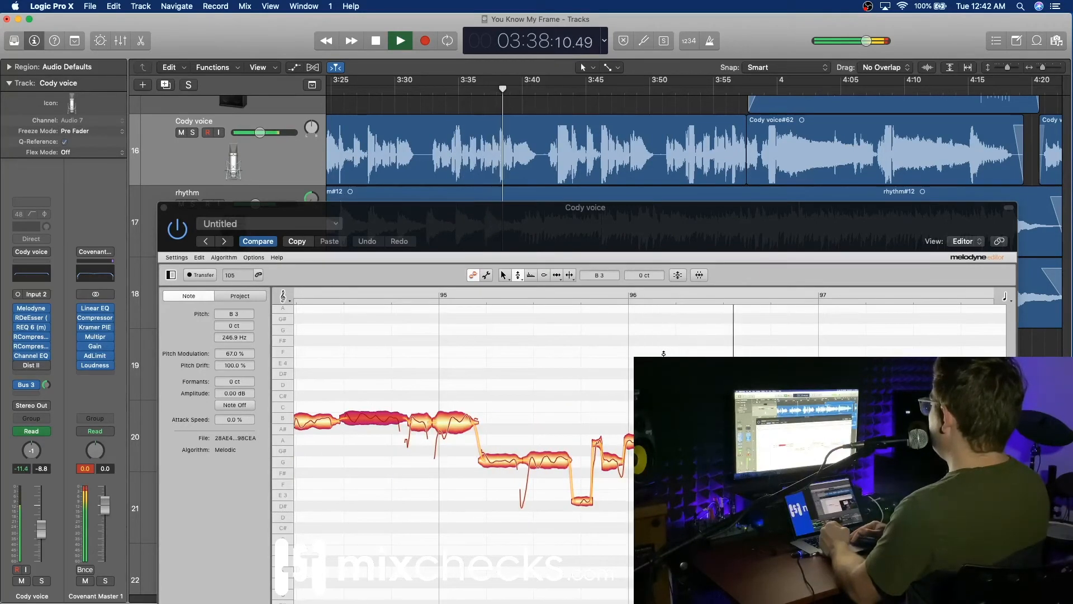
{"action": "key", "text": "space"}
Select the B3 note just after bar 96 and play the vocal from about 3:36 to 4:00.
{"action": "left_click", "coordinate": [666, 419]}
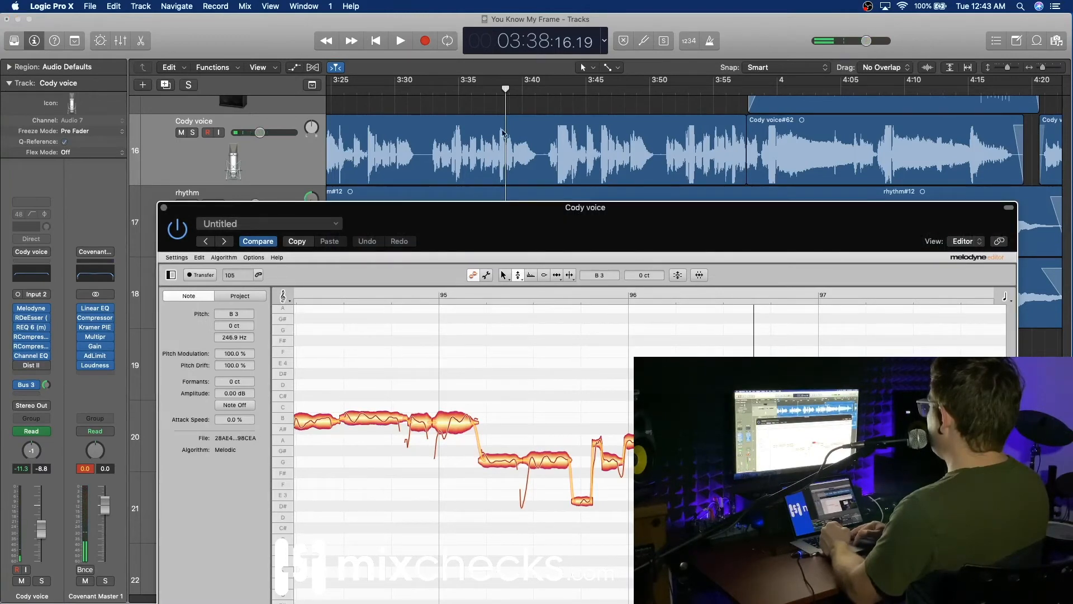
{"action": "double_click", "coordinate": [480, 92]}
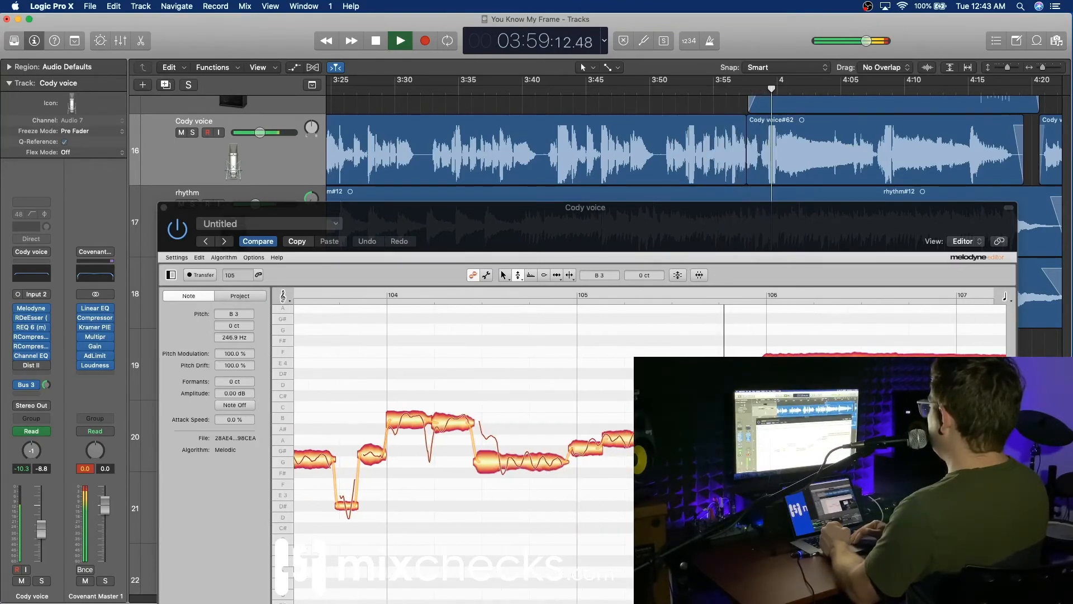
{"action": "key", "text": "space"}
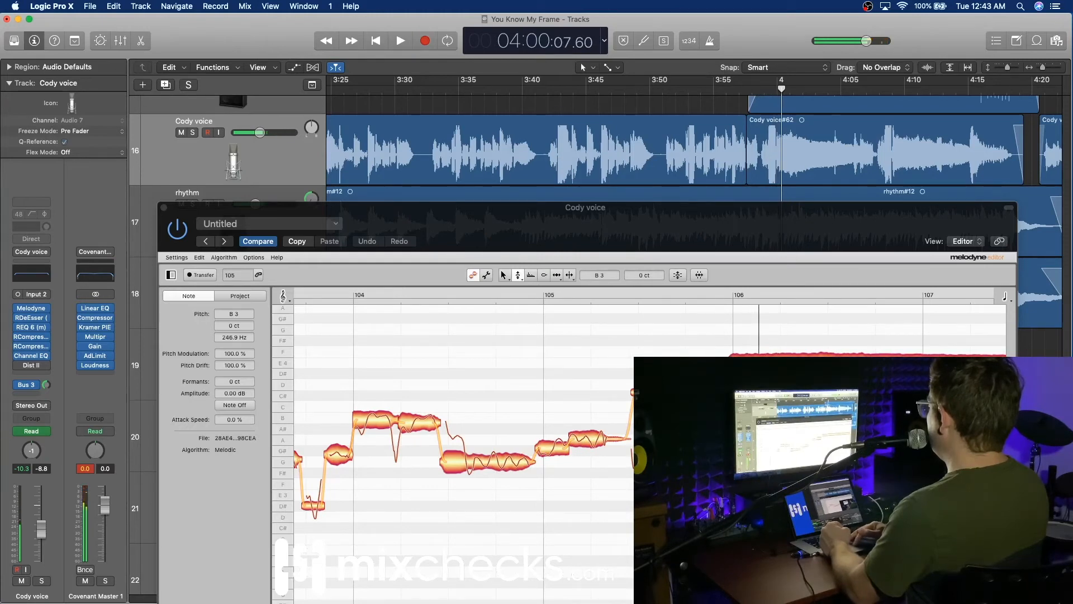
Select the D4 note between bars 105 and 106 and replay the phrase leading into it from about 3:57.
{"action": "left_click", "coordinate": [679, 385]}
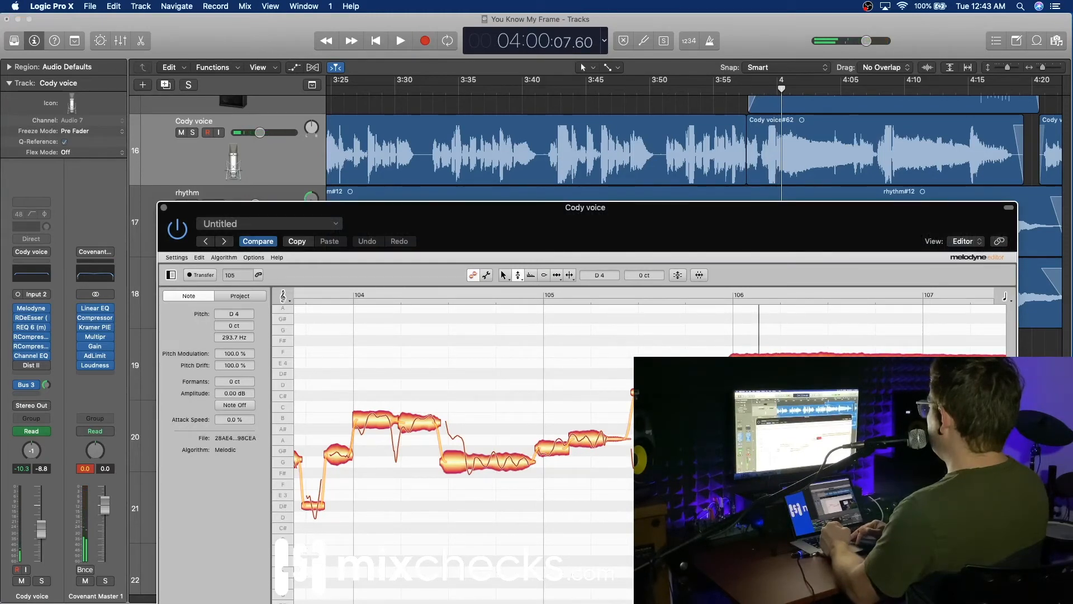
{"action": "double_click", "coordinate": [747, 90]}
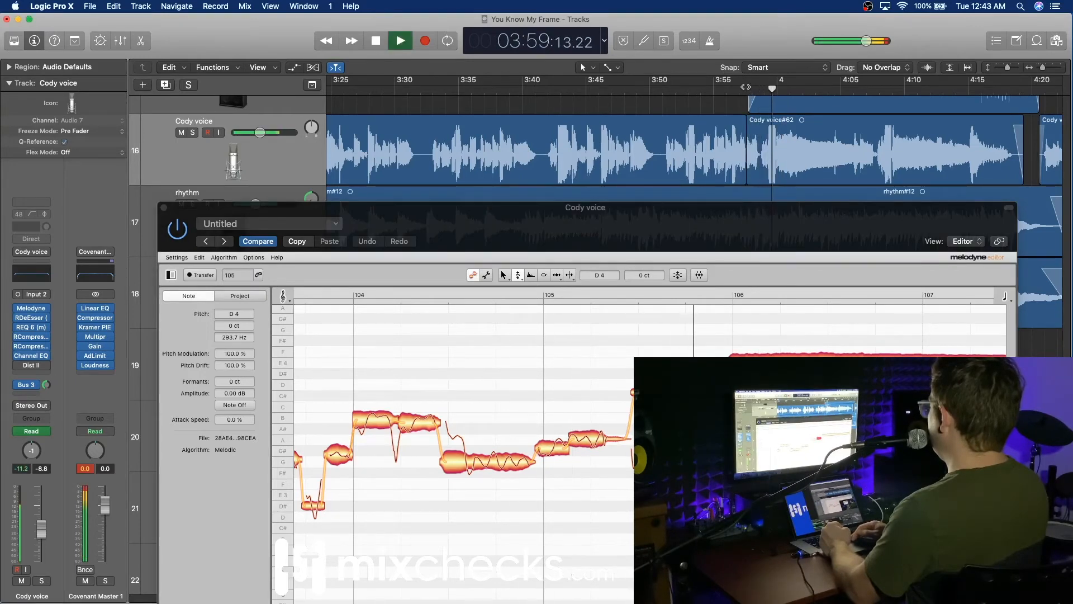
{"action": "left_click", "coordinate": [679, 385]}
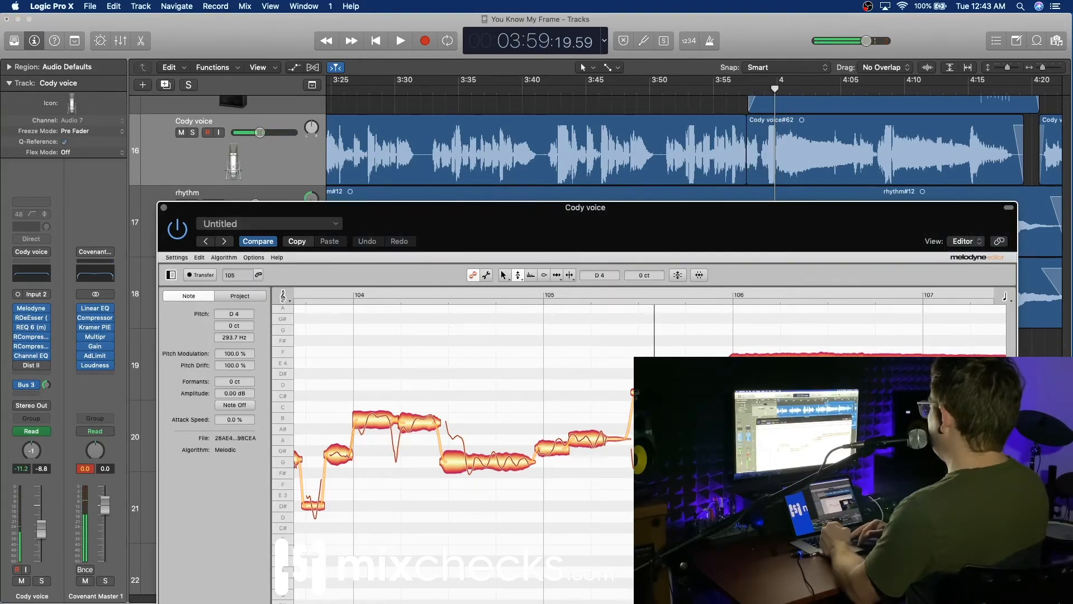
{"action": "double_click", "coordinate": [735, 88]}
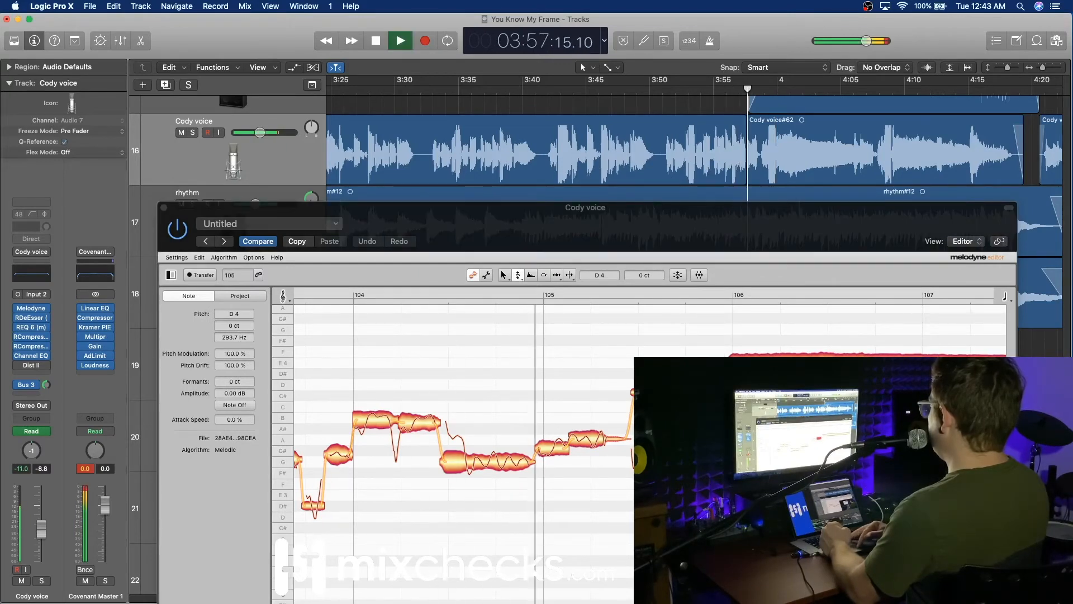
{"action": "key", "text": "space"}
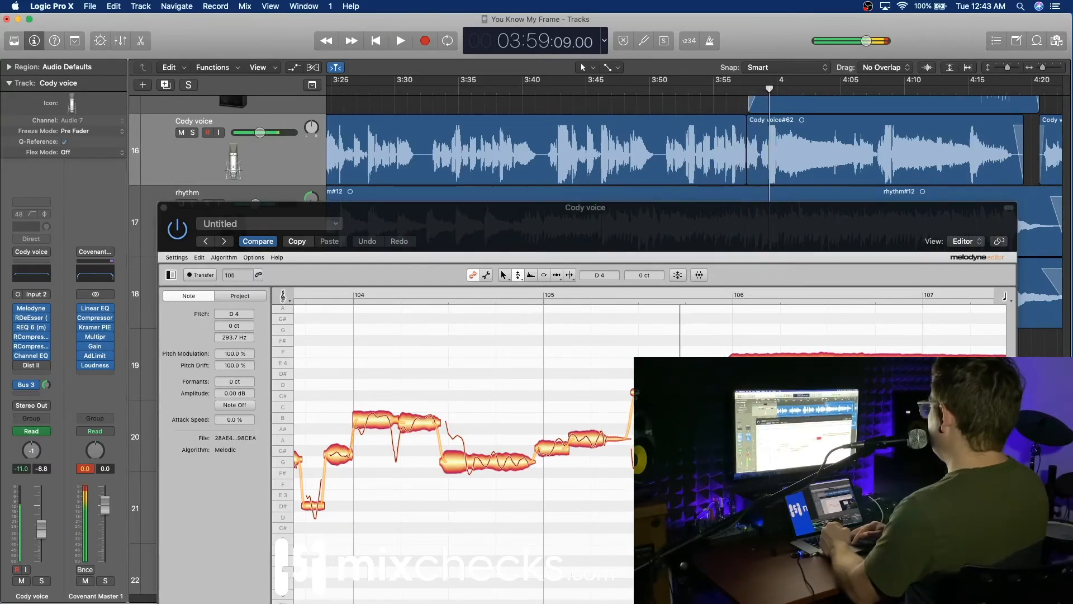
Raise the D4 note between bars 105 and 106 to +34 ct and select the E4 note just after bar 106.
{"action": "left_click_drag", "start_coordinate": [671, 392], "coordinate": [671, 381]}
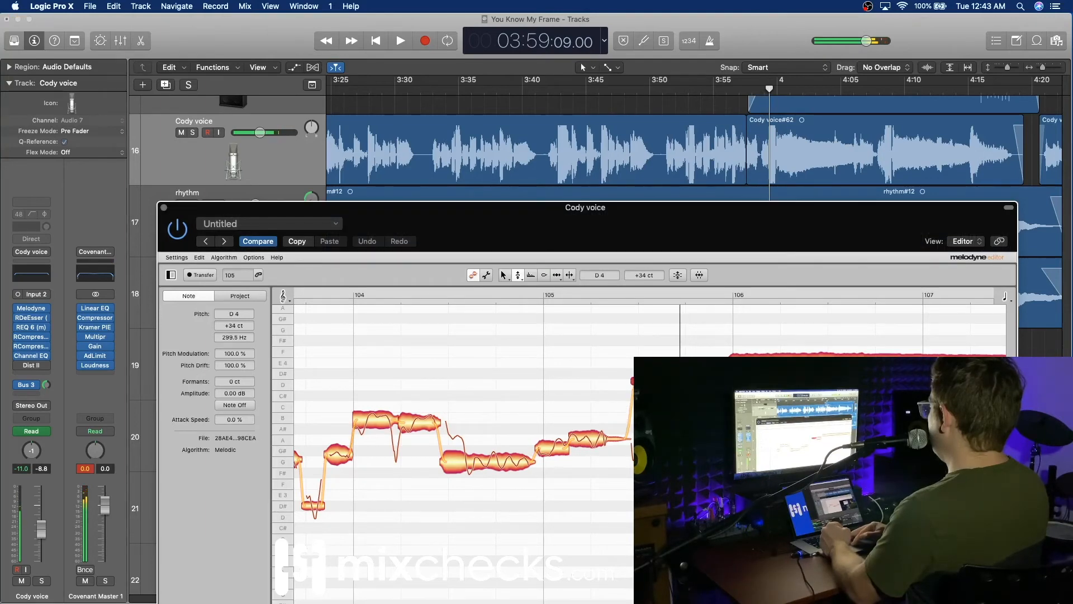
{"action": "left_click", "coordinate": [676, 416]}
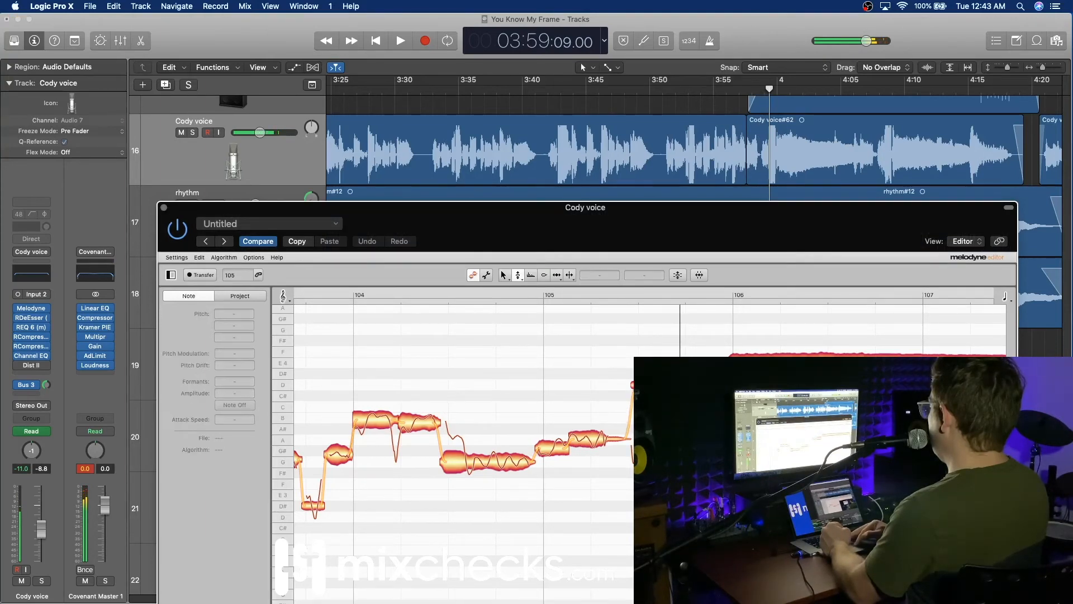
{"action": "left_click", "coordinate": [682, 384]}
{"action": "left_click", "coordinate": [768, 362]}
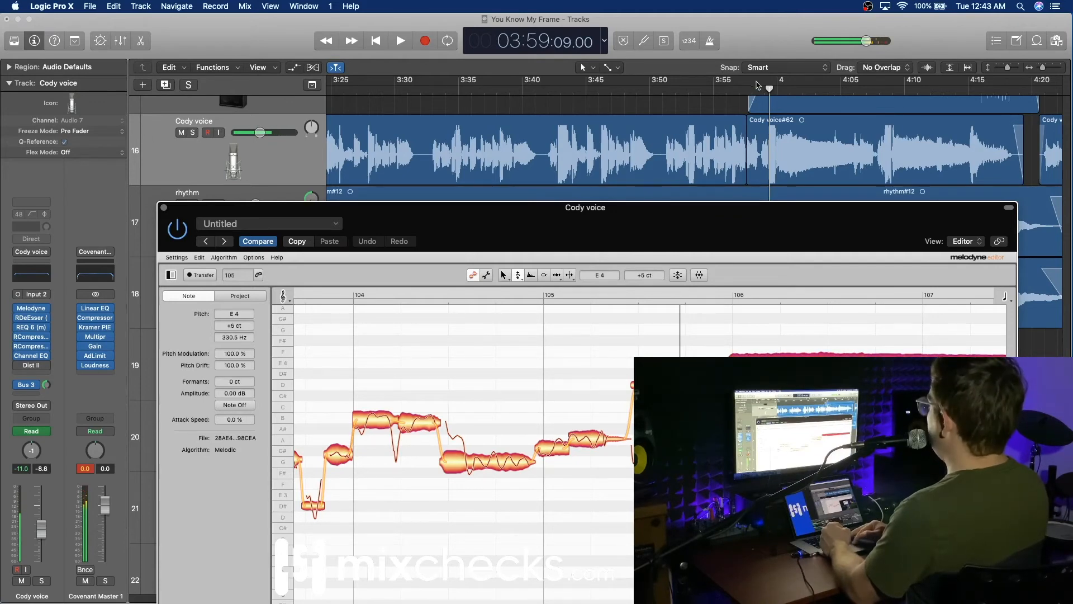
Play the vocal from about 3:55 to 4:24, through the long held notes and into the outro.
{"action": "left_click", "coordinate": [721, 88]}
{"action": "key", "text": "space"}
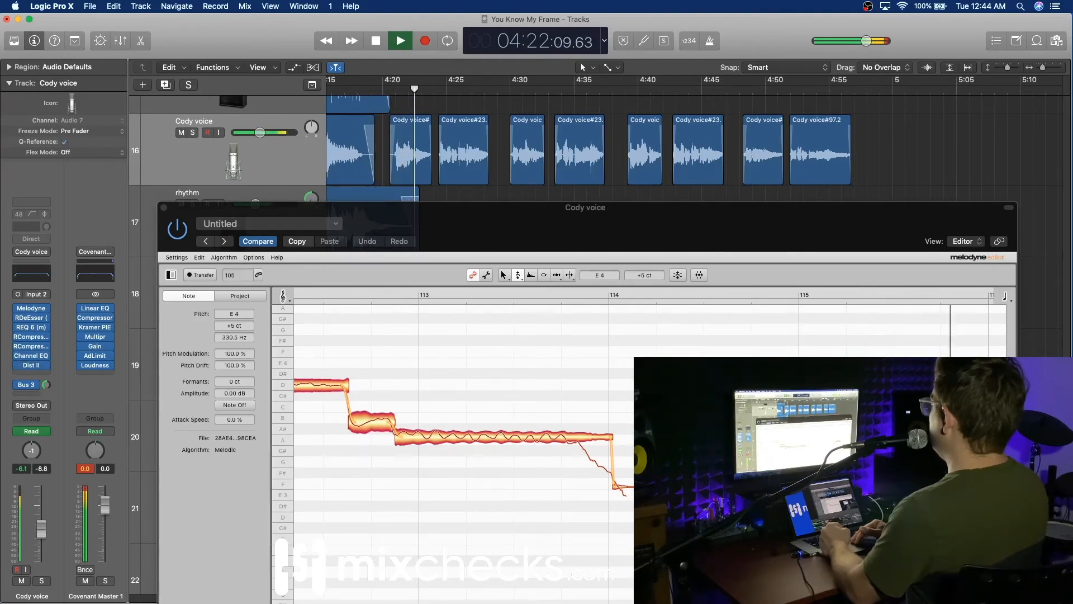
{"action": "key", "text": "space"}
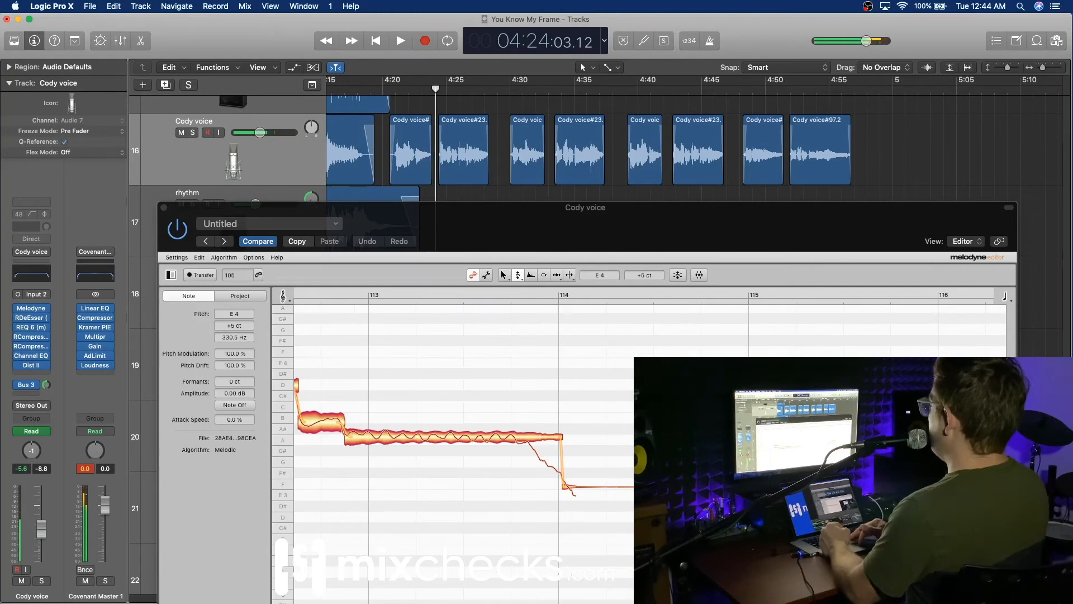
Show the automation and lower the lead vocal's volume to -12.1 dB from just before 4:20 onward for the outro regions.
{"action": "scroll", "coordinate": [614, 162], "scroll_direction": "left", "scroll_amount": 4}
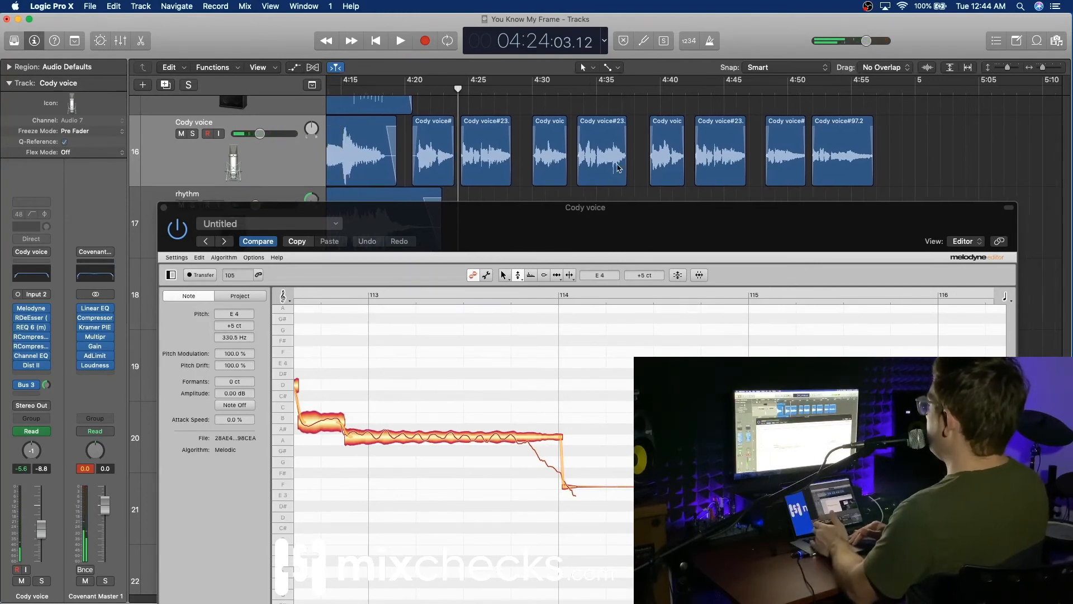
{"action": "scroll", "coordinate": [618, 168], "scroll_direction": "left", "scroll_amount": 4}
{"action": "key", "text": "a"}
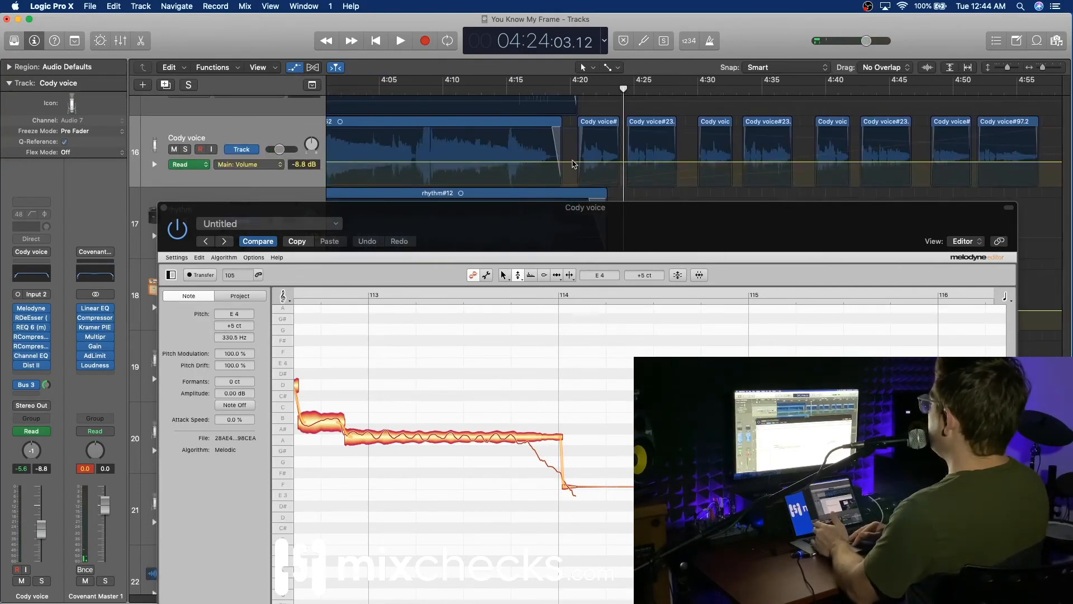
{"action": "left_click_drag", "start_coordinate": [592, 166], "coordinate": [596, 171]}
Play the outro vocal from about 4:17 to its end near 4:56, checking its level and tuning.
{"action": "left_click", "coordinate": [541, 89]}
{"action": "key", "text": "space"}
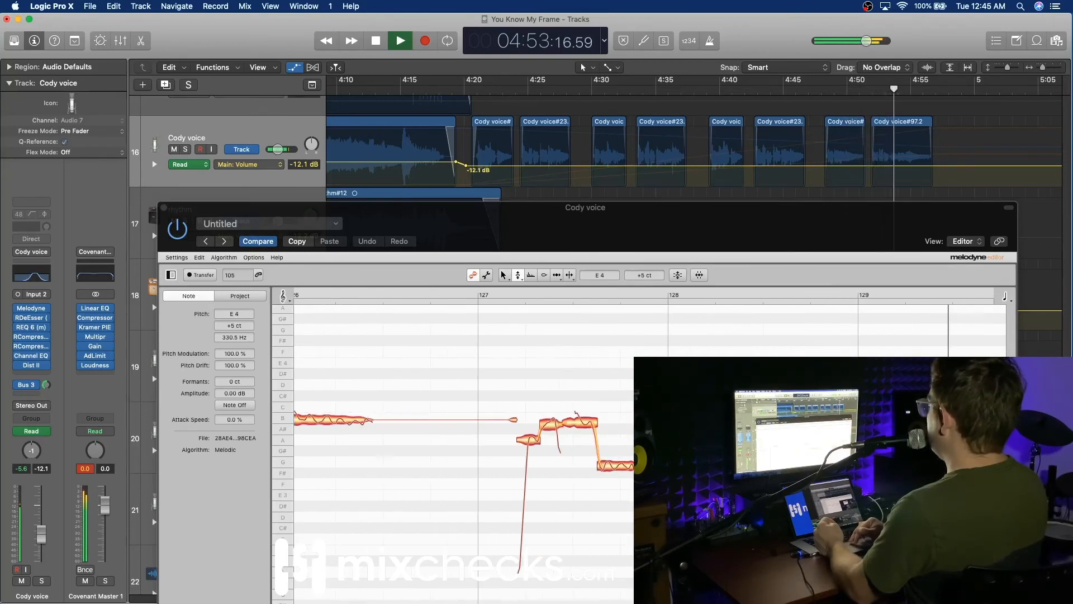
{"action": "key", "text": "space"}
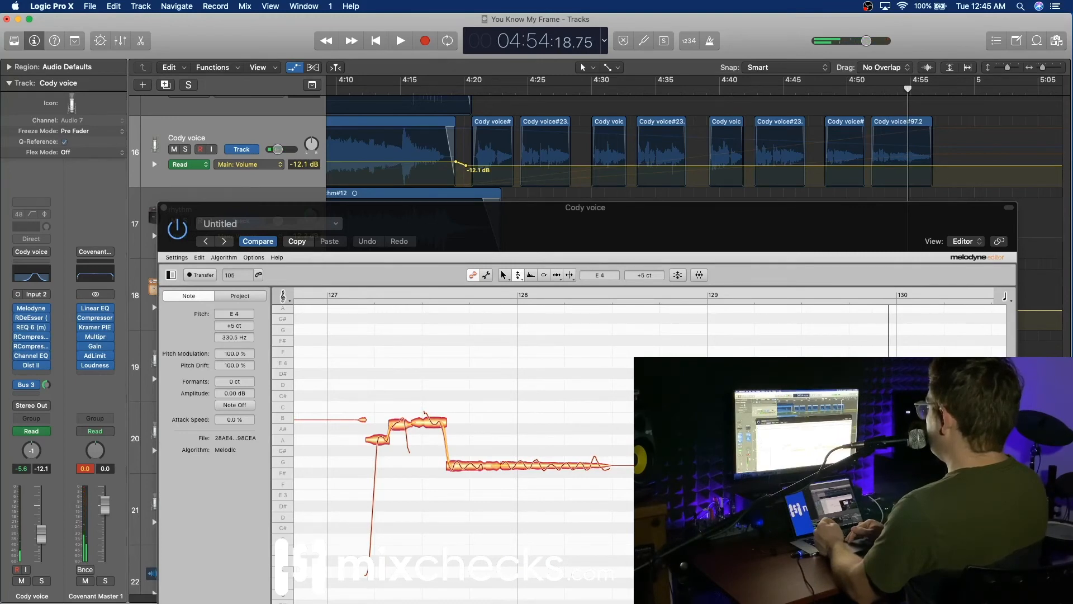
{"action": "scroll", "coordinate": [464, 441], "scroll_direction": "right", "scroll_amount": 2}
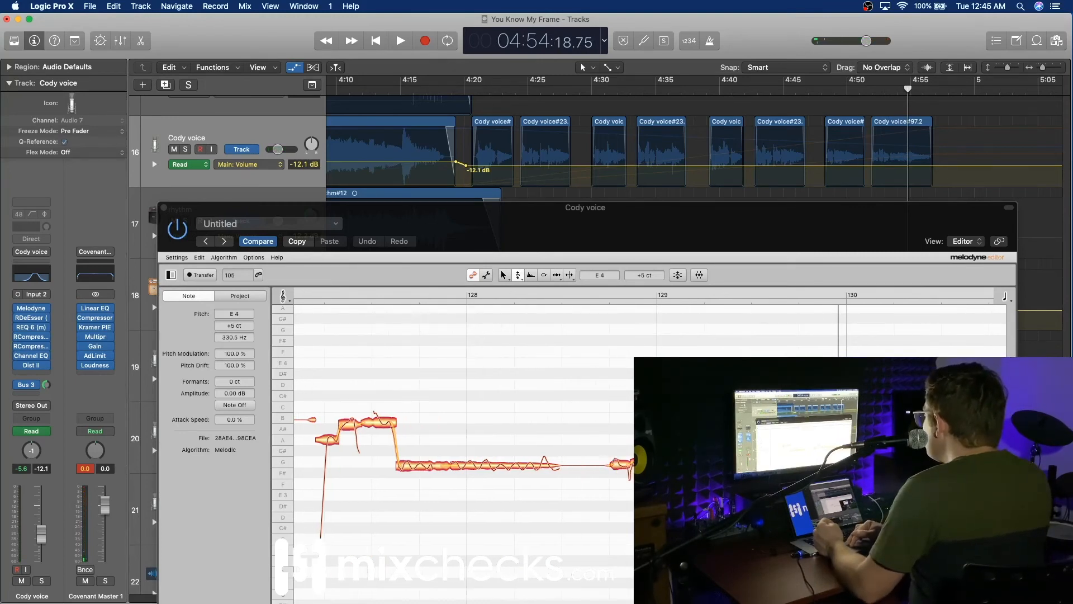
{"action": "scroll", "coordinate": [464, 441], "scroll_direction": "right", "scroll_amount": 1}
{"action": "key", "text": "space"}
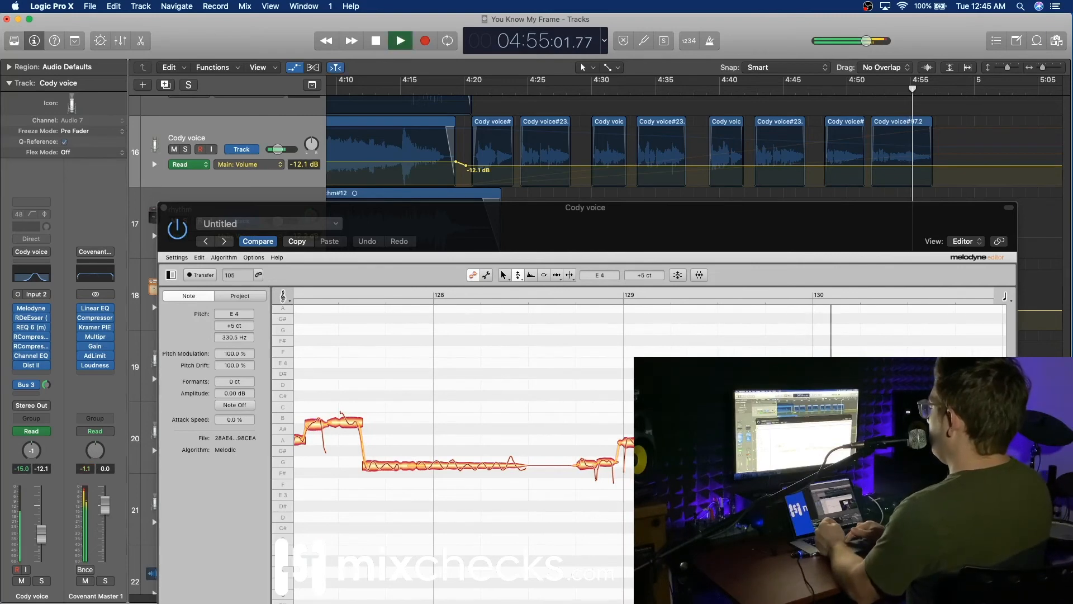
{"action": "key", "text": "space"}
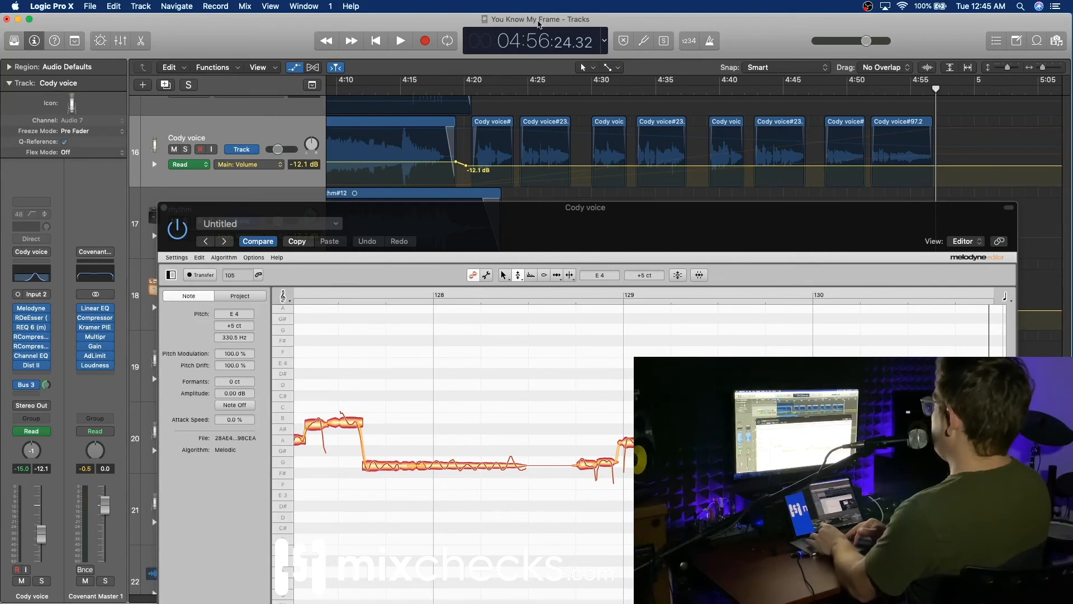
Save the project and close the lead vocal's Melodyne window.
{"action": "key", "text": "super+s"}
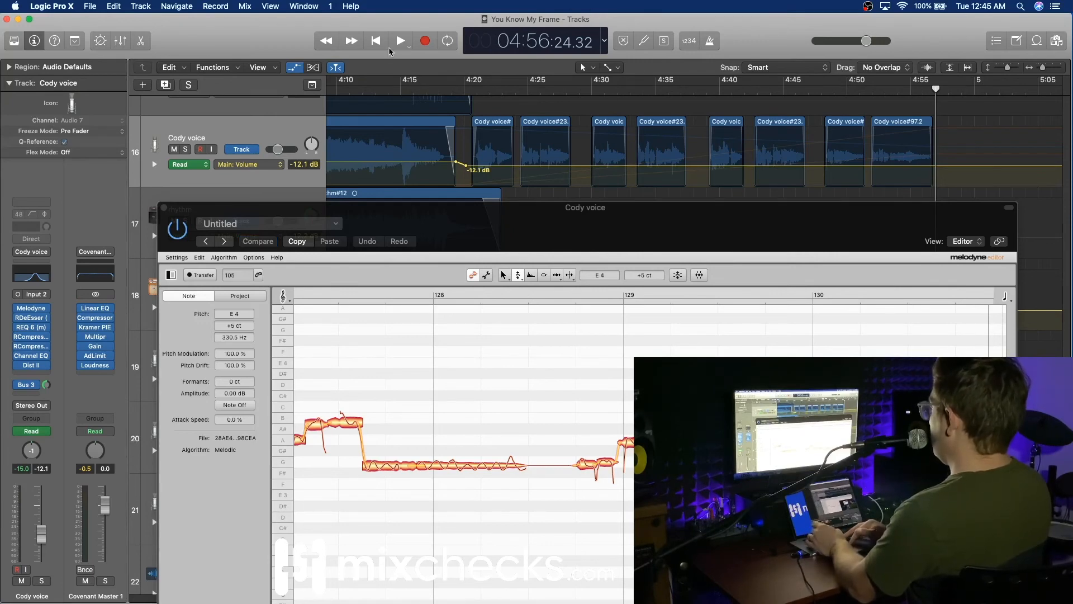
{"action": "left_click", "coordinate": [164, 208]}
{"action": "scroll", "coordinate": [459, 257], "scroll_direction": "left", "scroll_amount": 20}
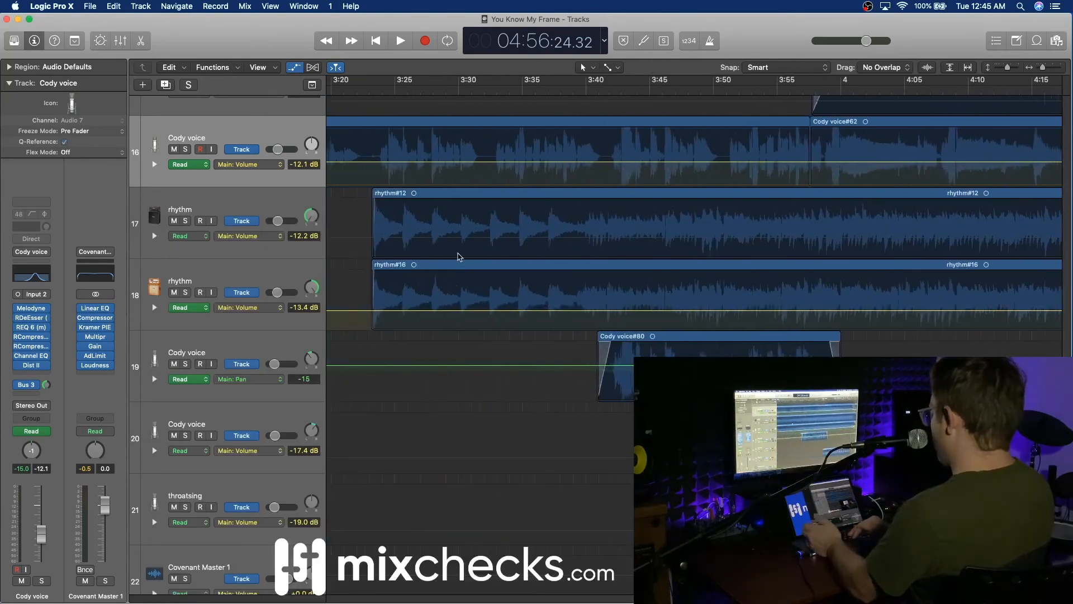
Hide the automation and move the lead vocal track below the two rhythm tracks, directly above the other vocal tracks.
{"action": "key", "text": "a"}
{"action": "scroll", "coordinate": [575, 323], "scroll_direction": "right", "scroll_amount": 15}
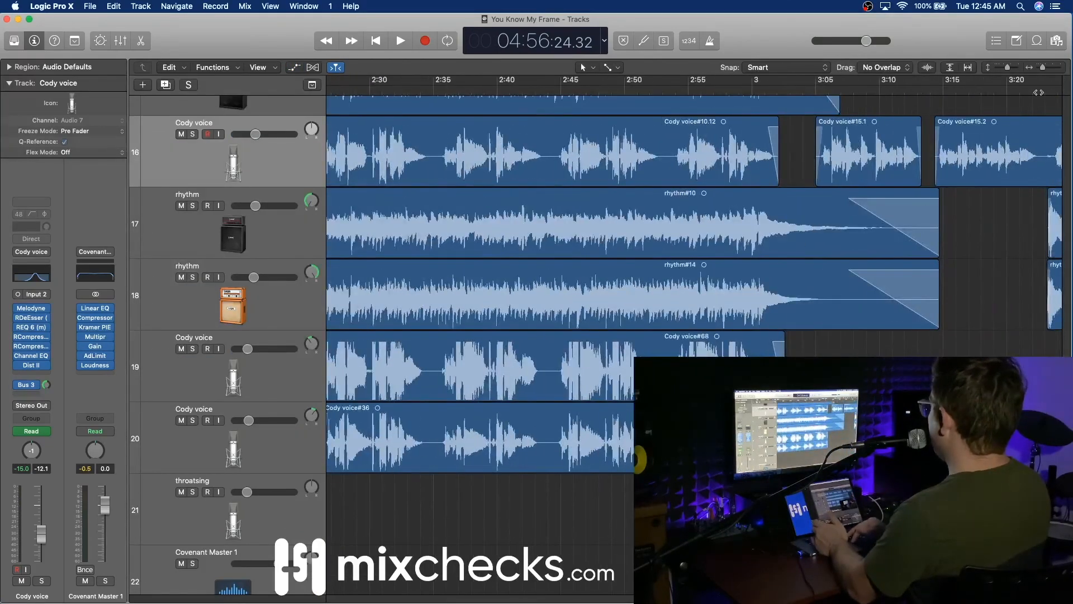
{"action": "left_click_drag", "start_coordinate": [1044, 68], "coordinate": [1040, 69]}
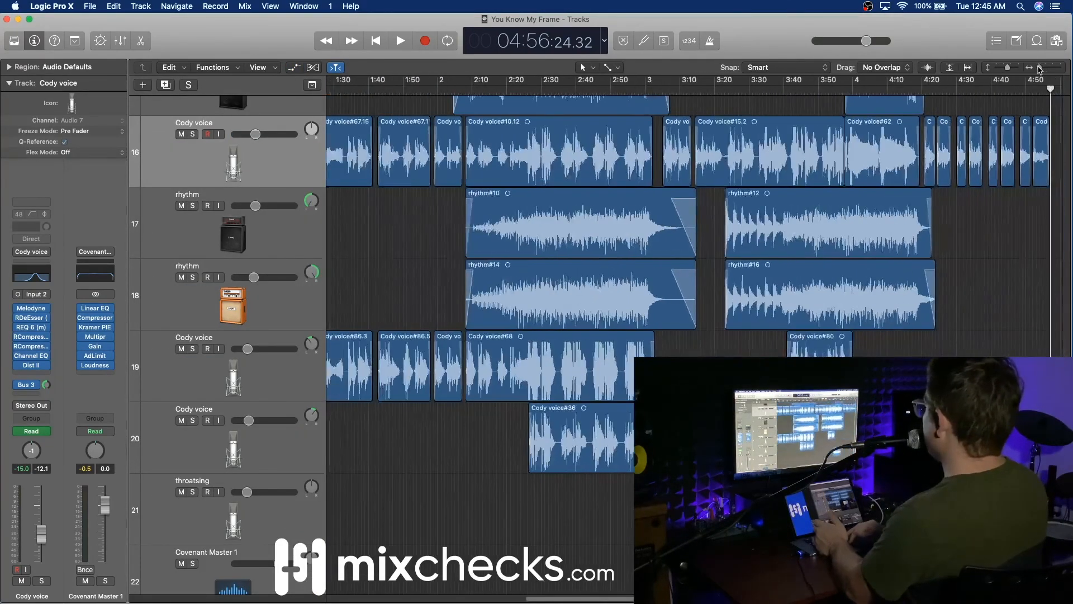
{"action": "left_click_drag", "start_coordinate": [300, 163], "coordinate": [308, 319]}
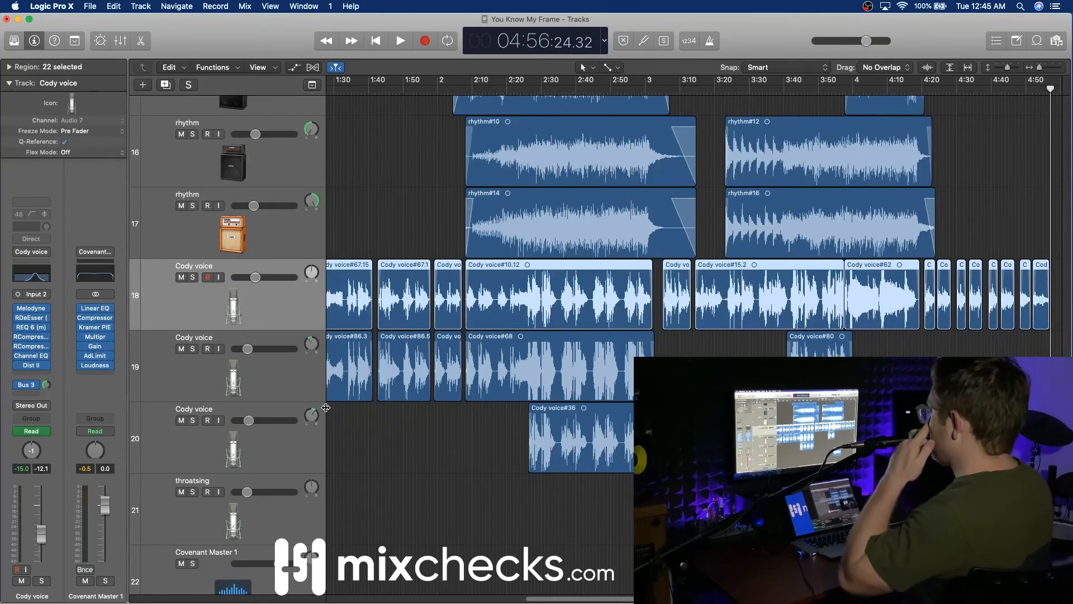
Insert the Pitch Correction plug-in in the empty first effect slot of the vocal on track 19.
{"action": "left_click", "coordinate": [292, 384]}
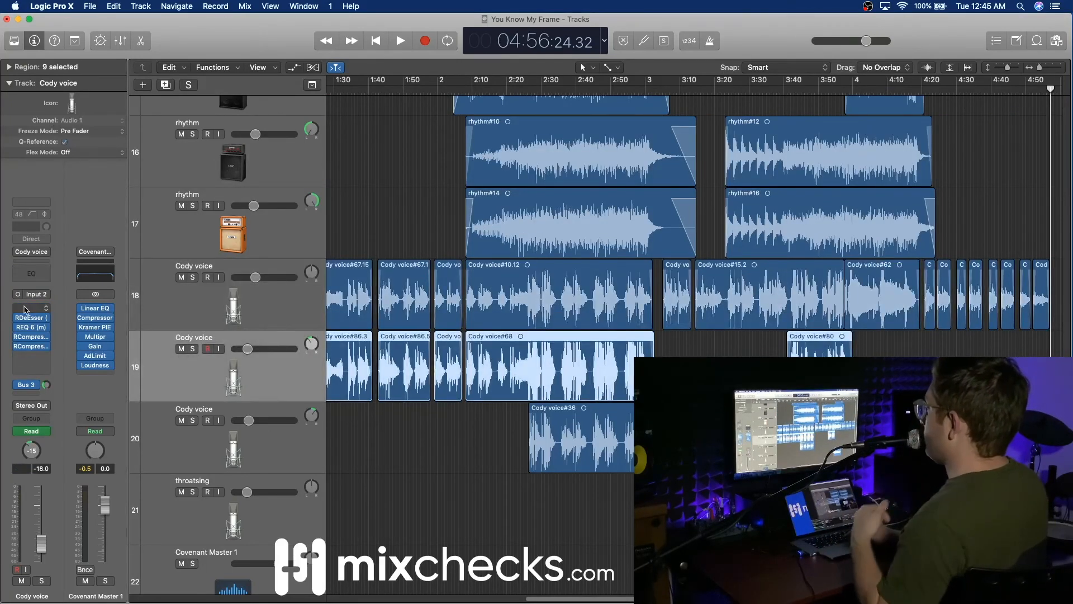
{"action": "left_click", "coordinate": [33, 309]}
{"action": "mouse_move", "coordinate": [77, 512]}
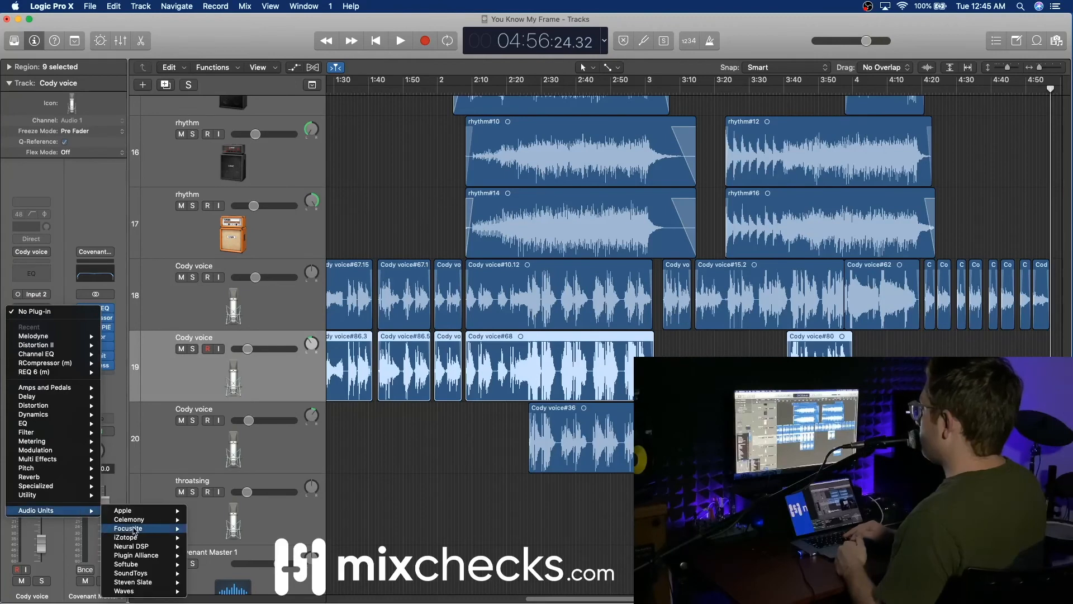
{"action": "mouse_move", "coordinate": [141, 556]}
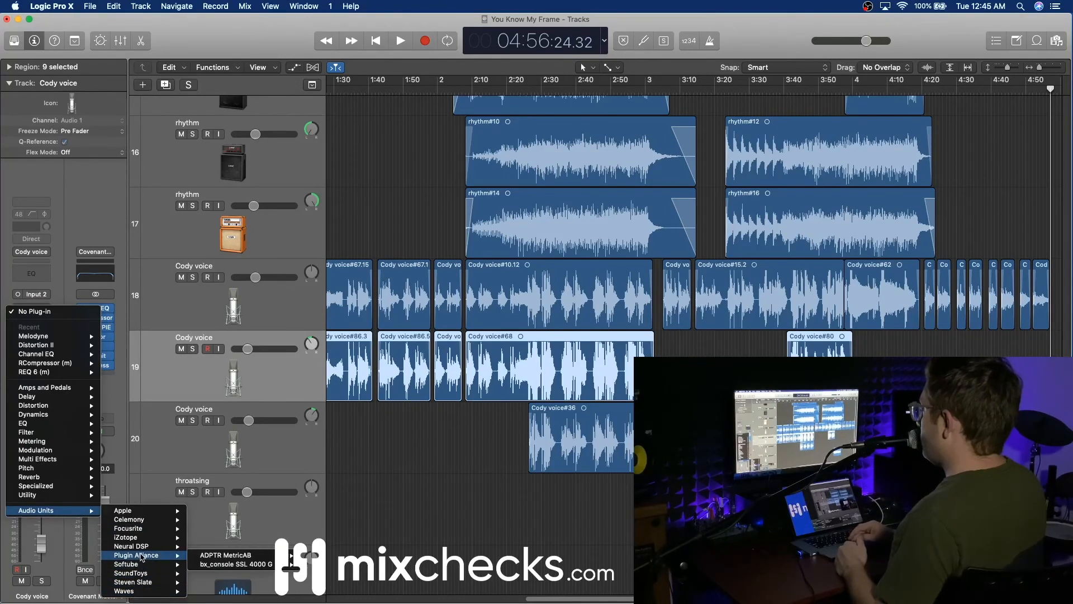
{"action": "mouse_move", "coordinate": [90, 468]}
{"action": "left_click", "coordinate": [218, 468]}
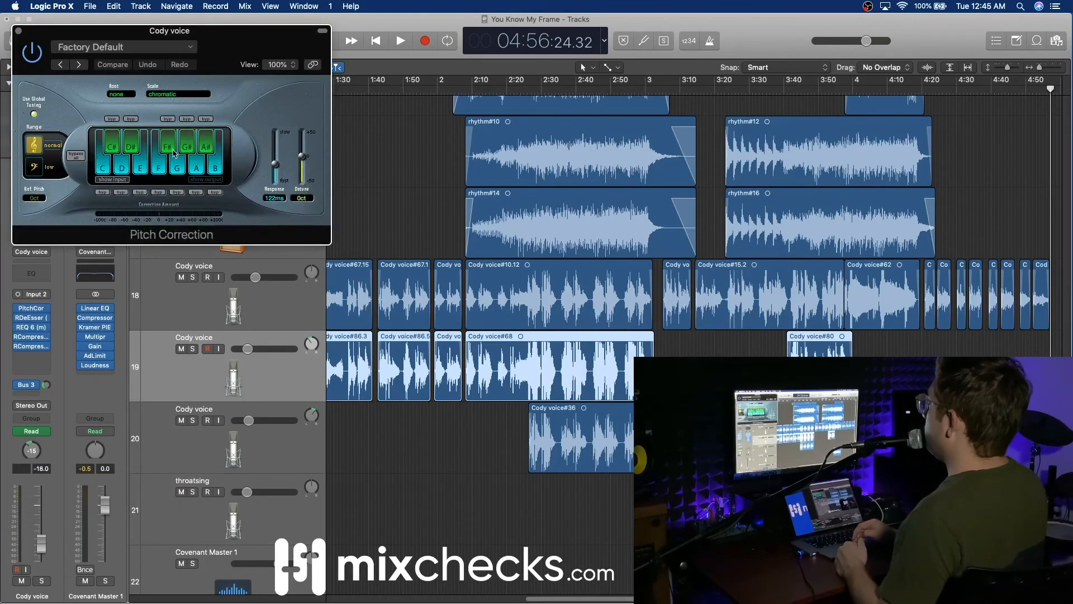
Set track 19's Pitch Correction to the major scale with root D and play the mix from just before 2:00.
{"action": "left_click", "coordinate": [168, 95]}
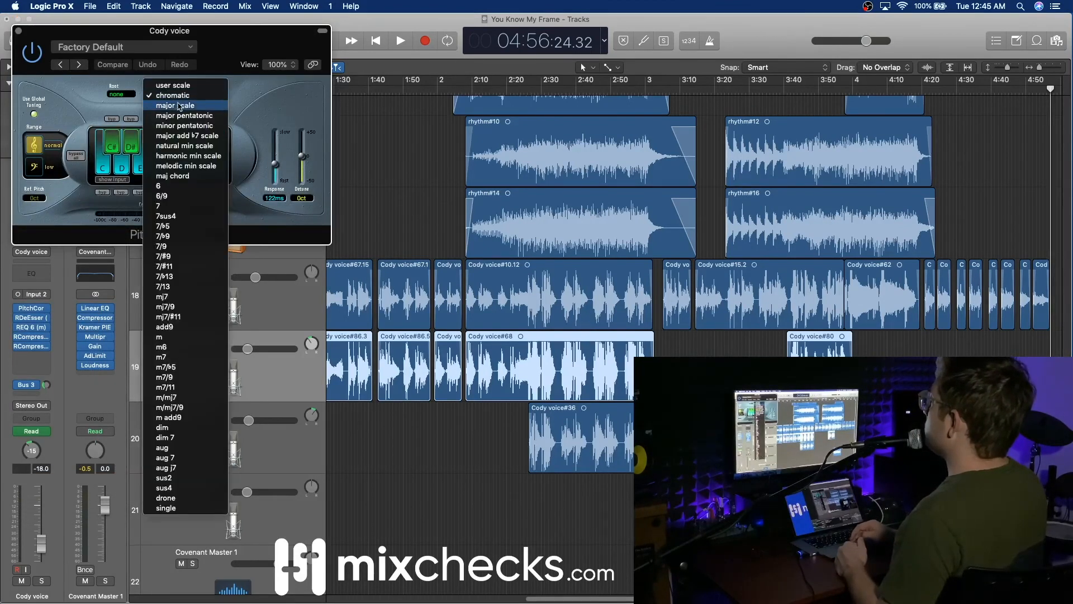
{"action": "left_click", "coordinate": [171, 105]}
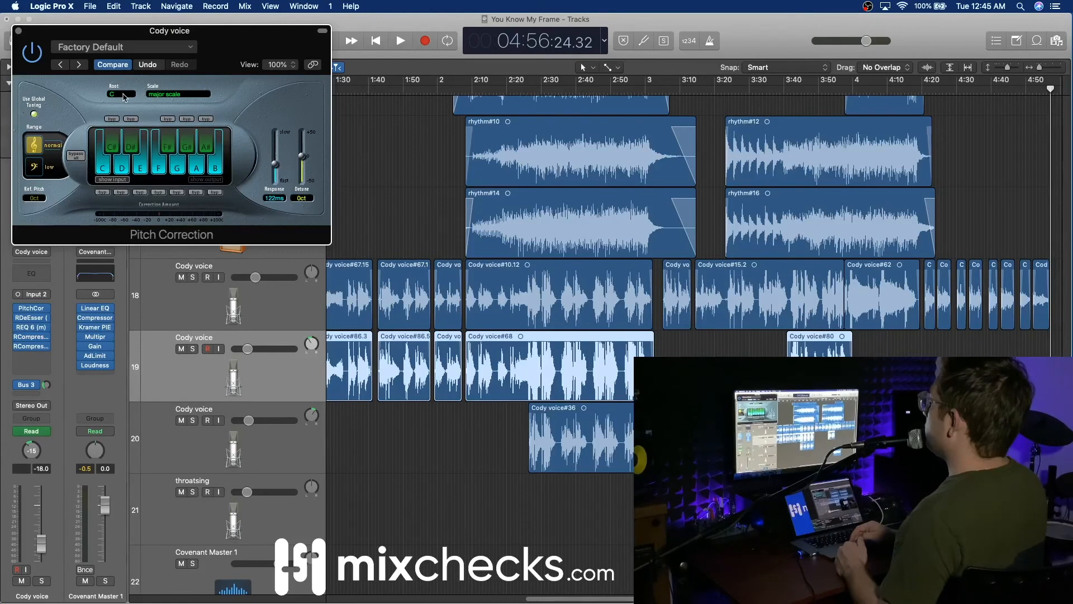
{"action": "left_click", "coordinate": [125, 96]}
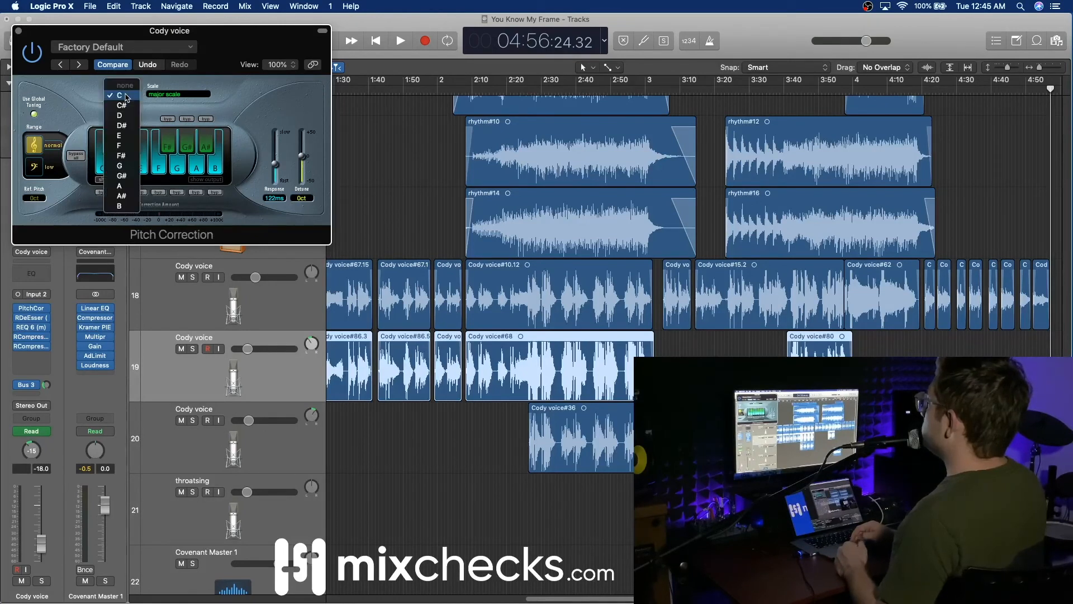
{"action": "left_click", "coordinate": [123, 106]}
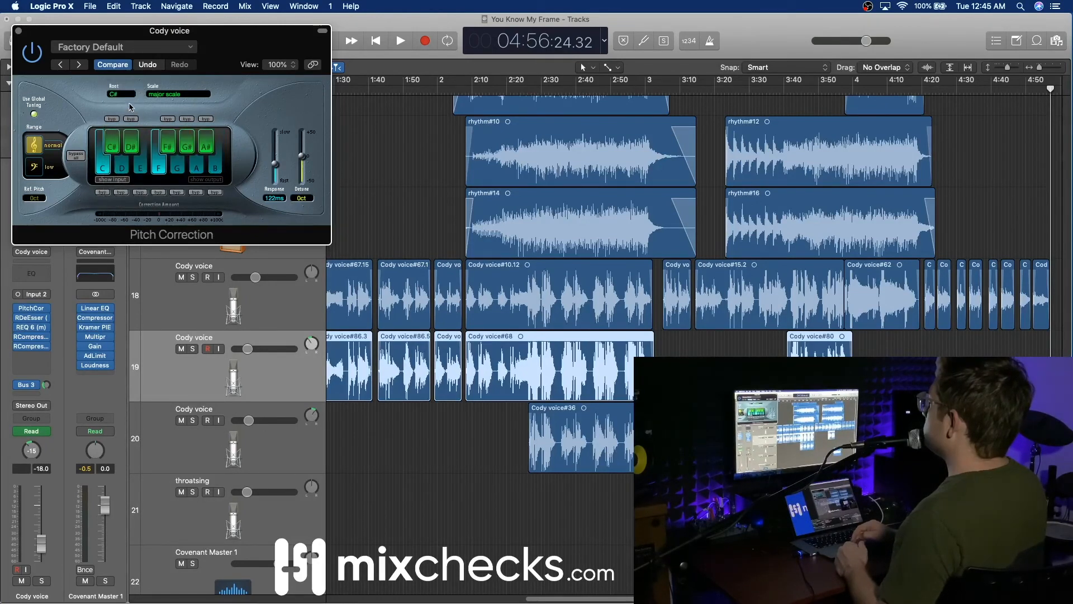
{"action": "left_click", "coordinate": [128, 95]}
{"action": "left_click", "coordinate": [128, 107]}
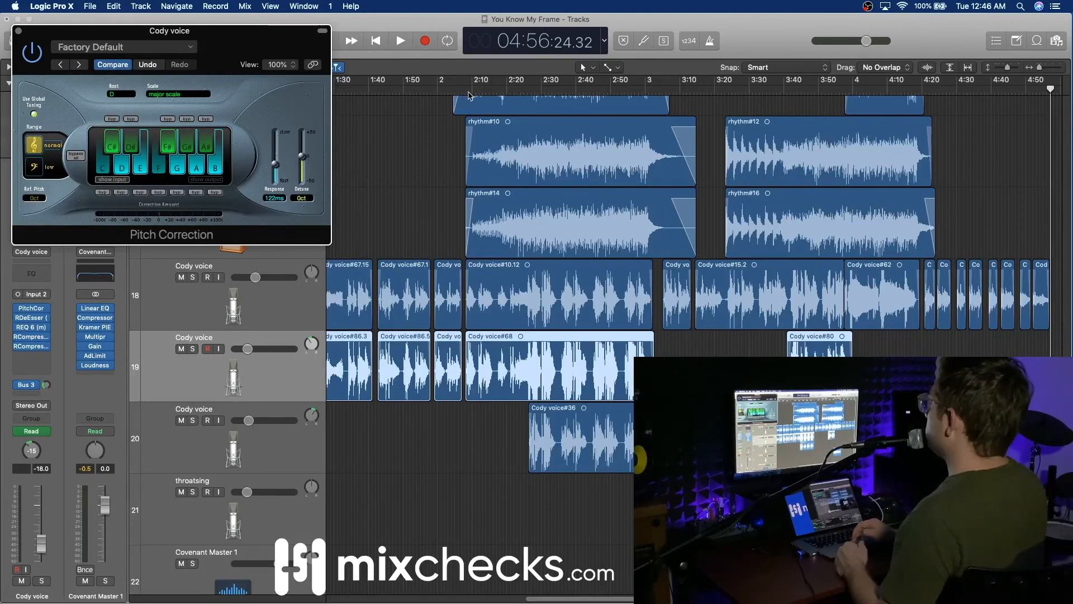
{"action": "left_click", "coordinate": [434, 85]}
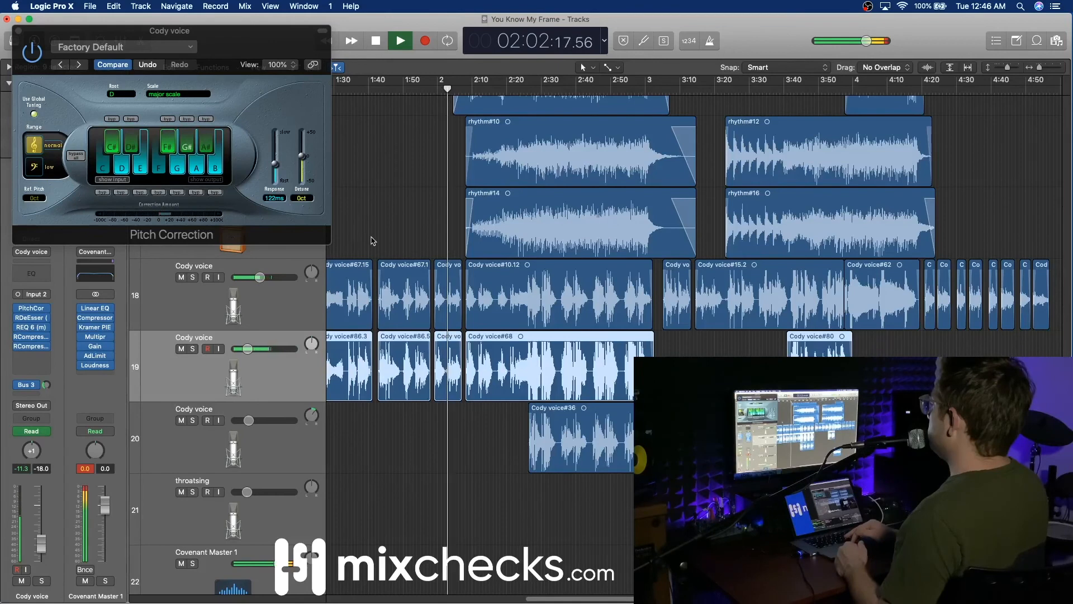
Insert Pitch Correction in the empty first effect slot of the vocal on track 20.
{"action": "left_click", "coordinate": [278, 446]}
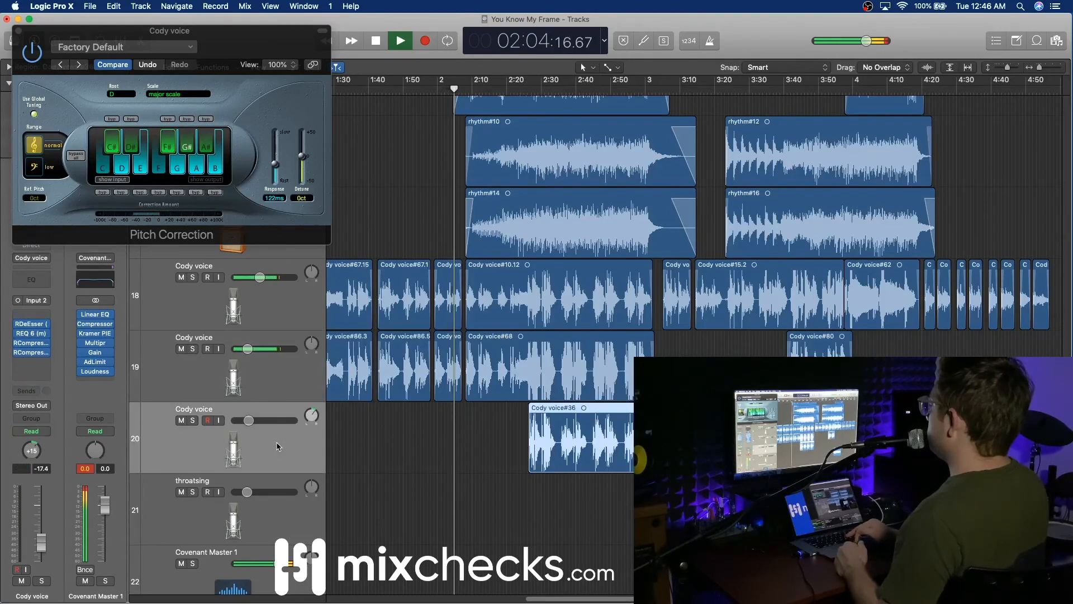
{"action": "left_click", "coordinate": [31, 316]}
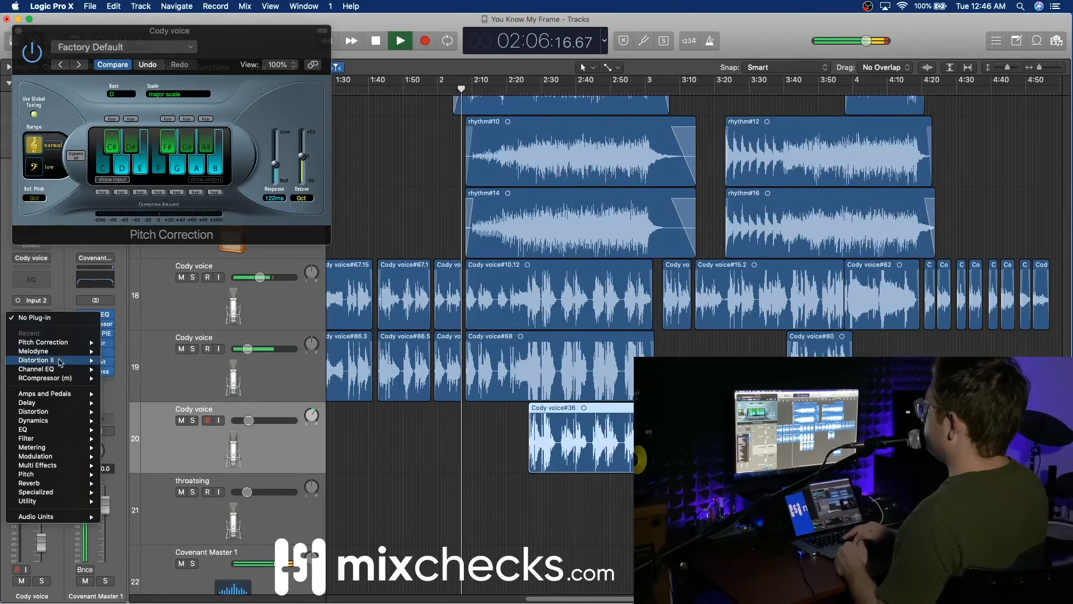
{"action": "left_click", "coordinate": [117, 342]}
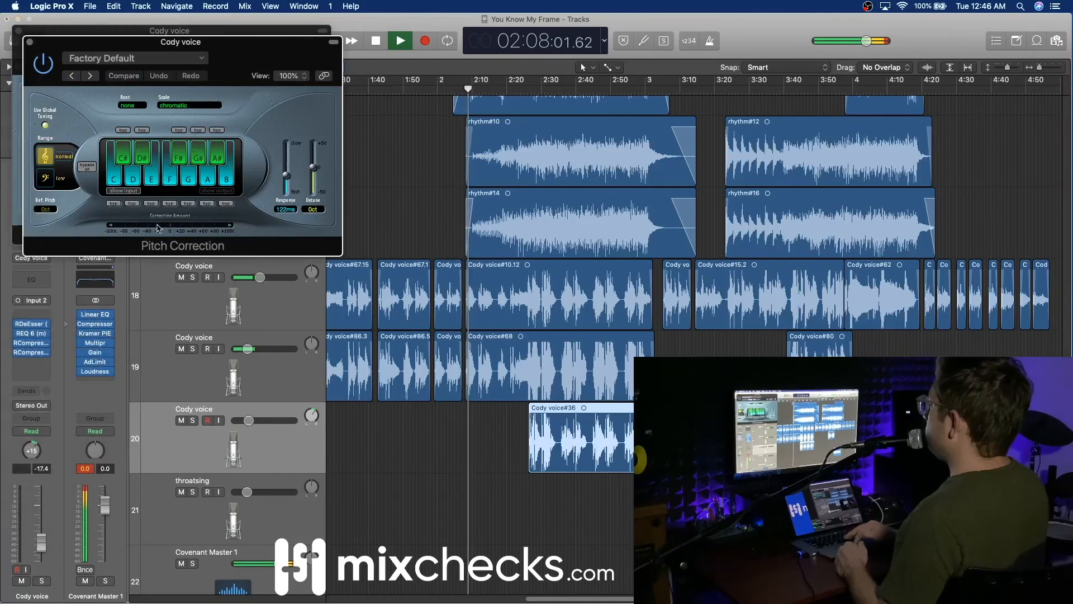
Set track 20's Pitch Correction to the major scale with root D and close both Pitch Correction windows.
{"action": "left_click", "coordinate": [189, 105]}
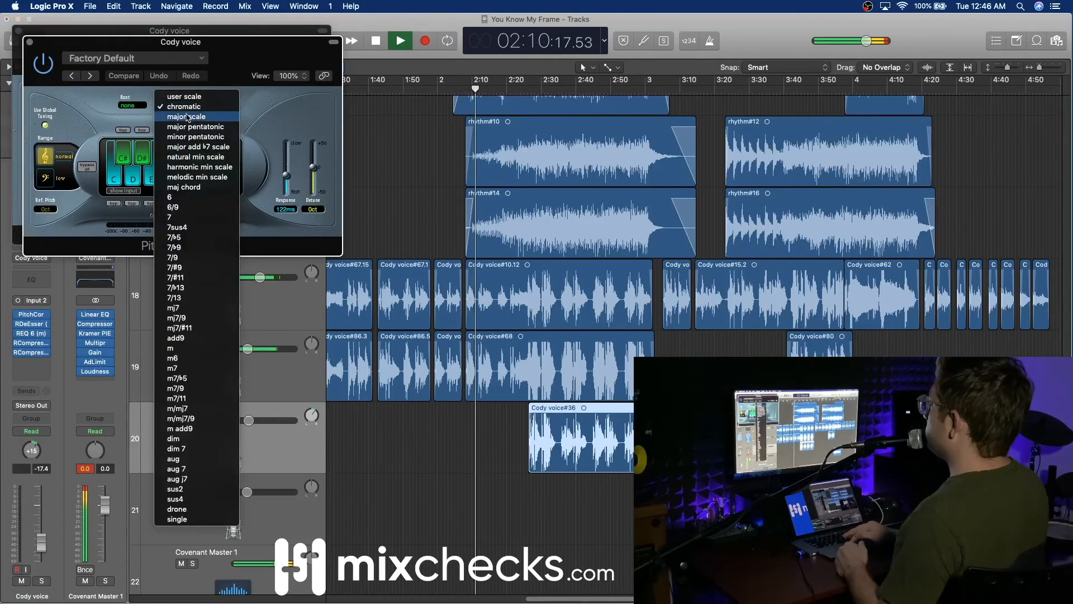
{"action": "left_click", "coordinate": [186, 117]}
{"action": "left_click", "coordinate": [131, 105]}
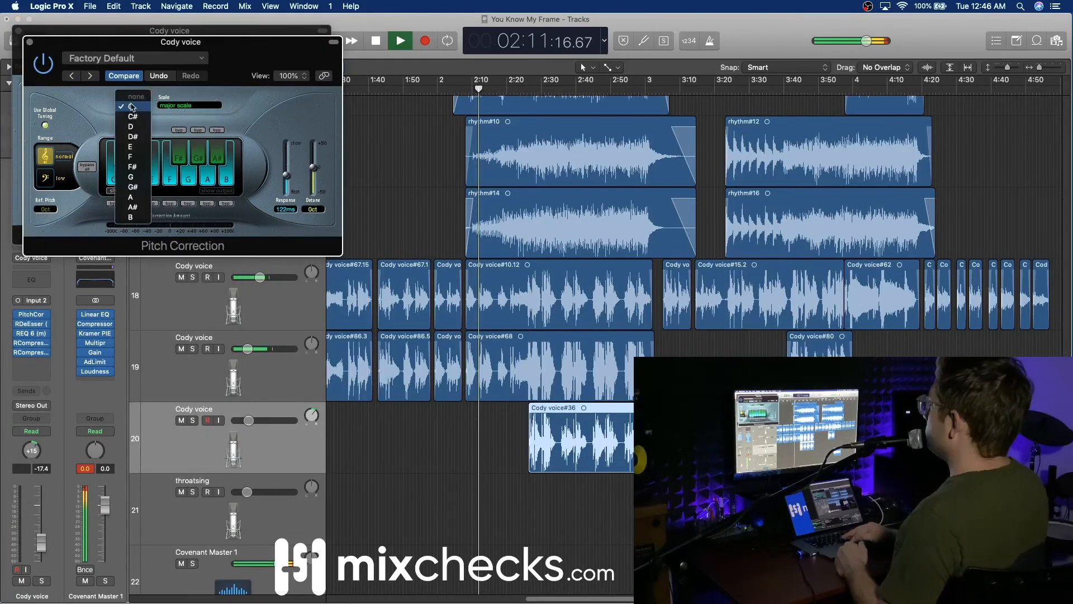
{"action": "left_click", "coordinate": [135, 128]}
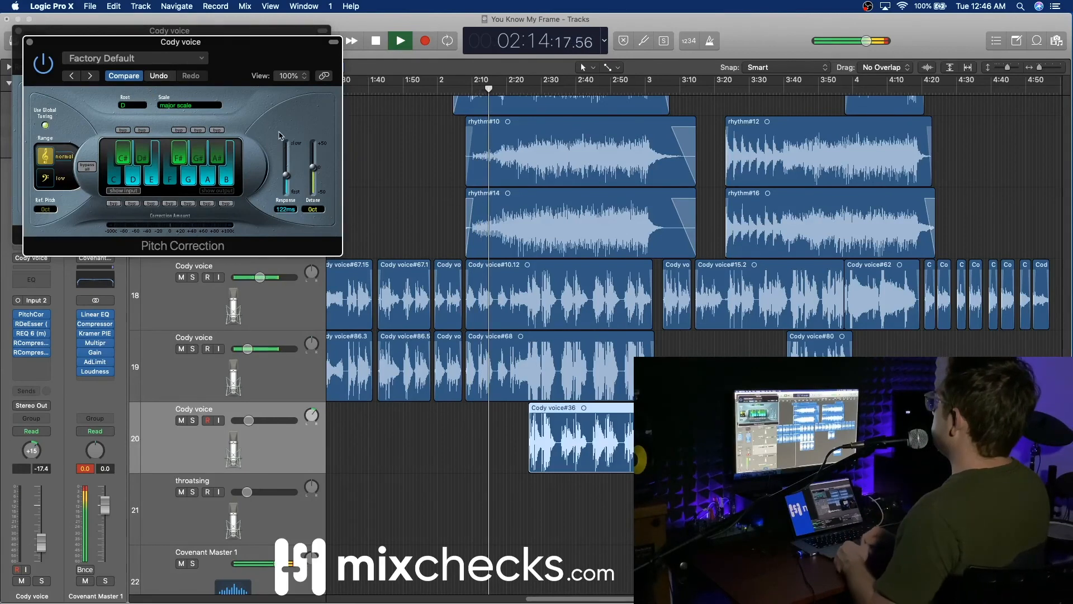
{"action": "left_click", "coordinate": [29, 42]}
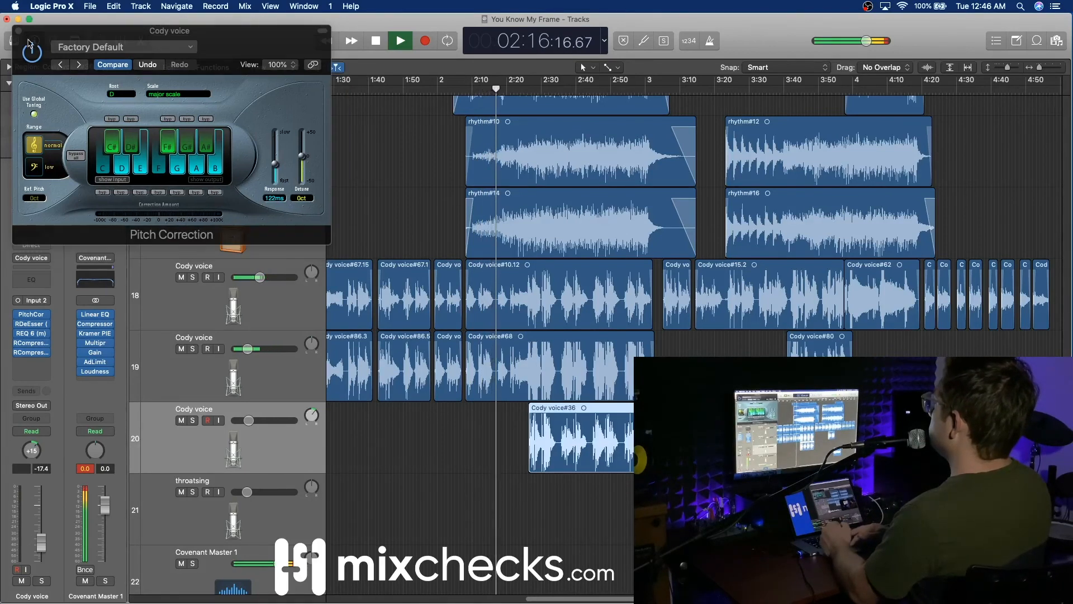
{"action": "left_click", "coordinate": [29, 42]}
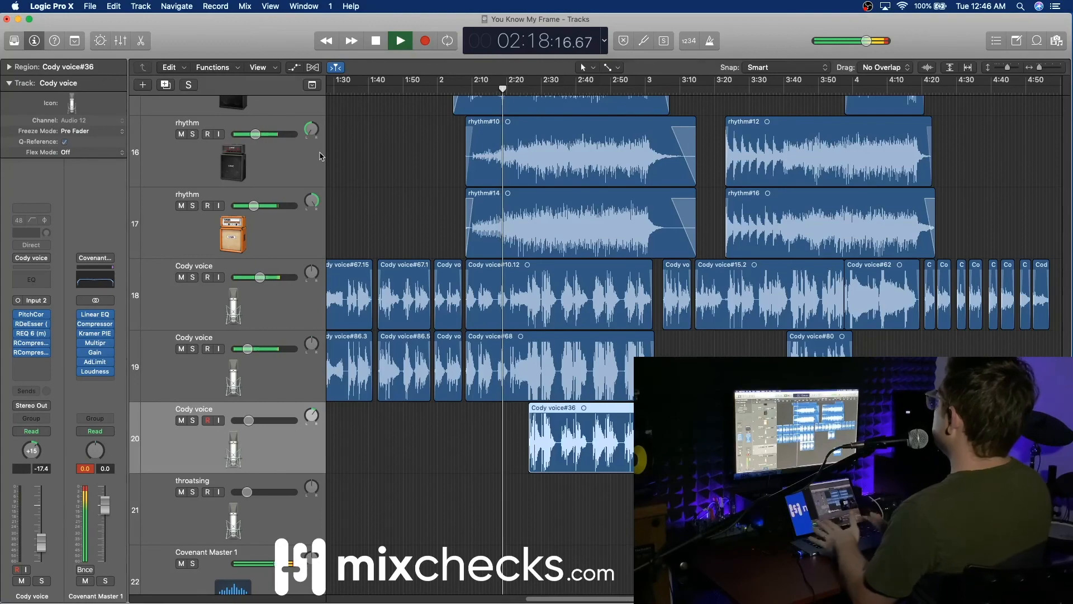
Look over all tracks while the mix plays on to about 2:51, ending with the whole arrangement in view.
{"action": "scroll", "coordinate": [627, 267], "scroll_direction": "up", "scroll_amount": 5}
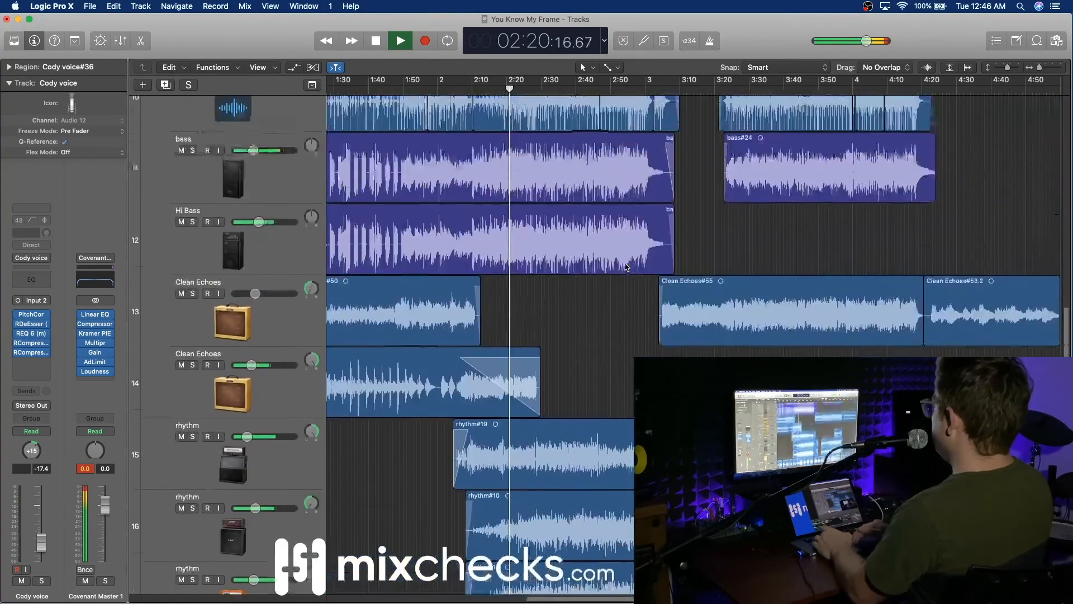
{"action": "scroll", "coordinate": [627, 267], "scroll_direction": "up", "scroll_amount": 8}
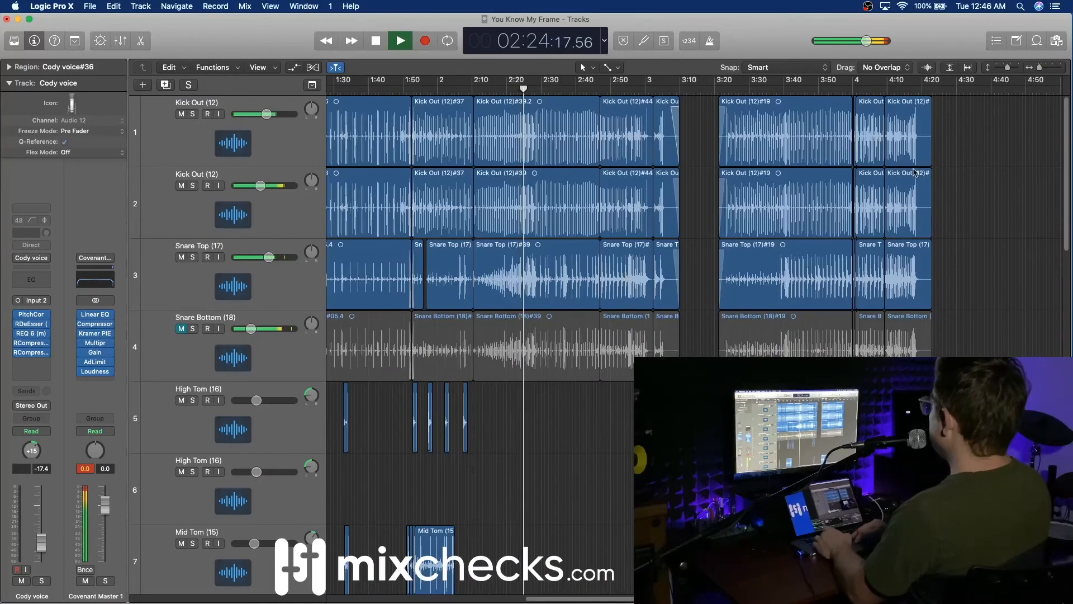
{"action": "scroll", "coordinate": [813, 338], "scroll_direction": "down", "scroll_amount": 15}
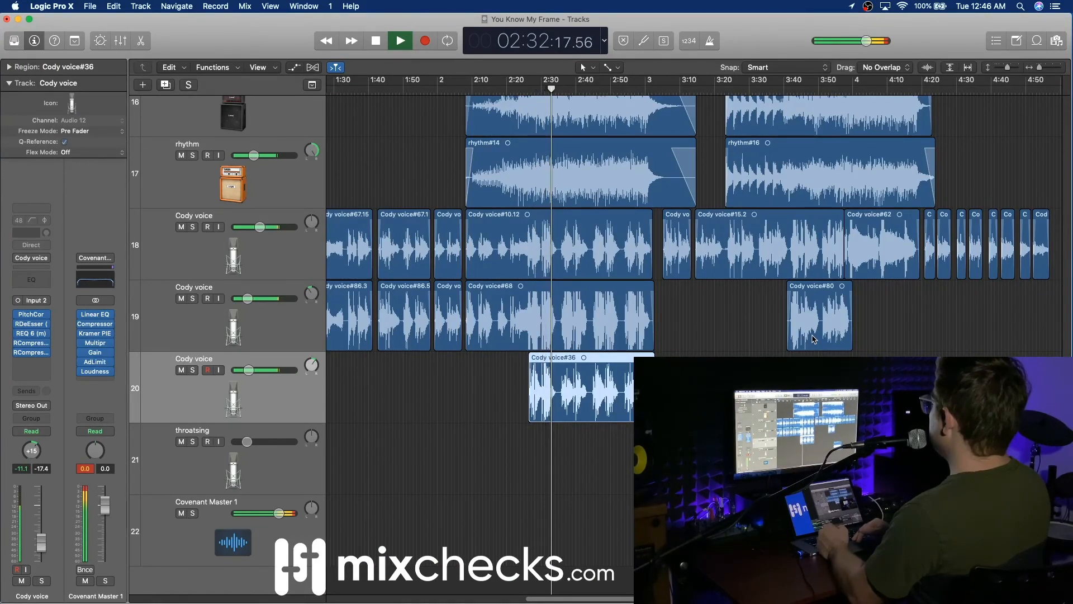
{"action": "scroll", "coordinate": [749, 340], "scroll_direction": "left", "scroll_amount": 5}
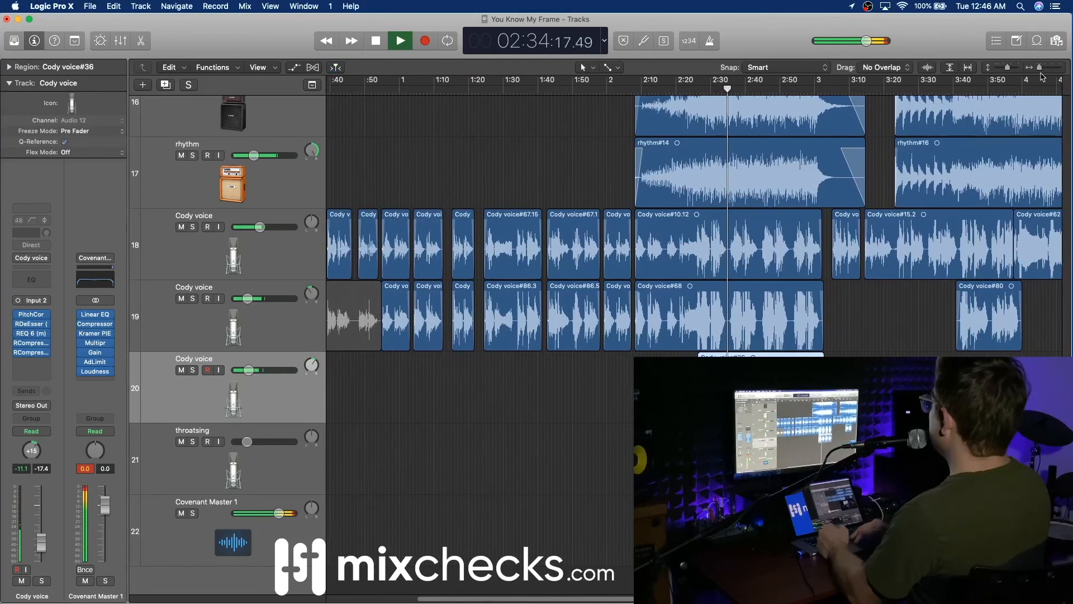
{"action": "left_click_drag", "start_coordinate": [1040, 67], "coordinate": [998, 69]}
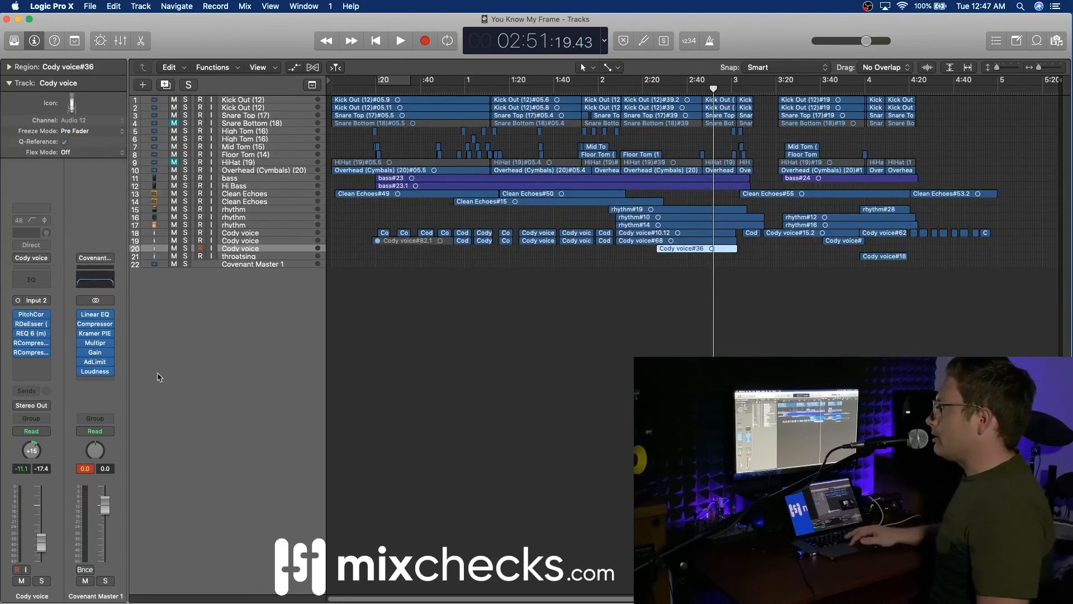
Insert Plugin Alliance's ADPTR MetricAB after the Loudness plug-in on the Covenant Master 1 channel and reposition its window.
{"action": "left_click", "coordinate": [115, 384]}
{"action": "mouse_move", "coordinate": [138, 588]}
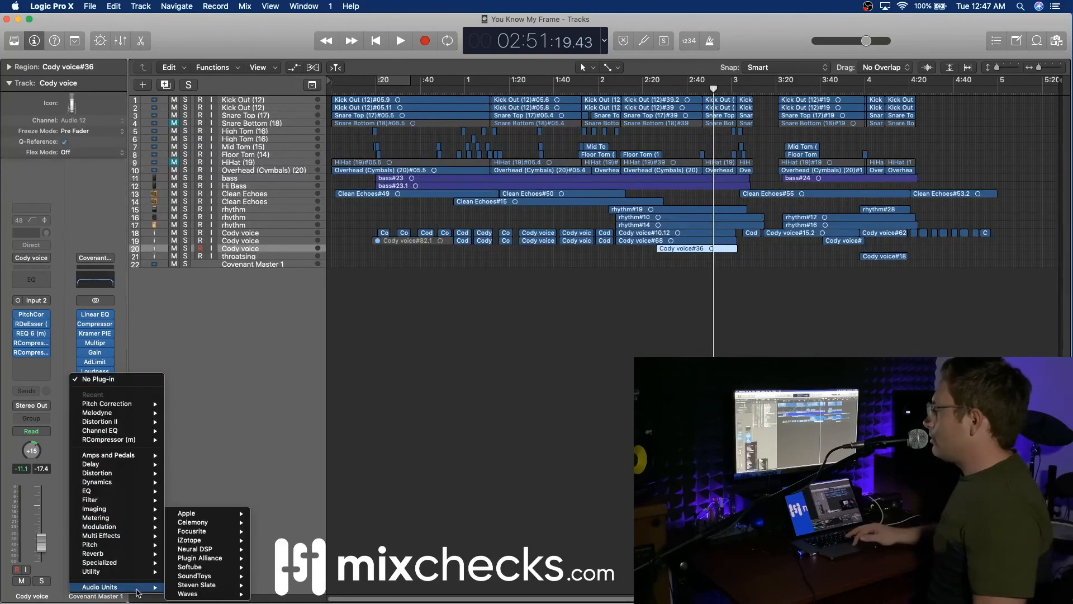
{"action": "mouse_move", "coordinate": [226, 561]}
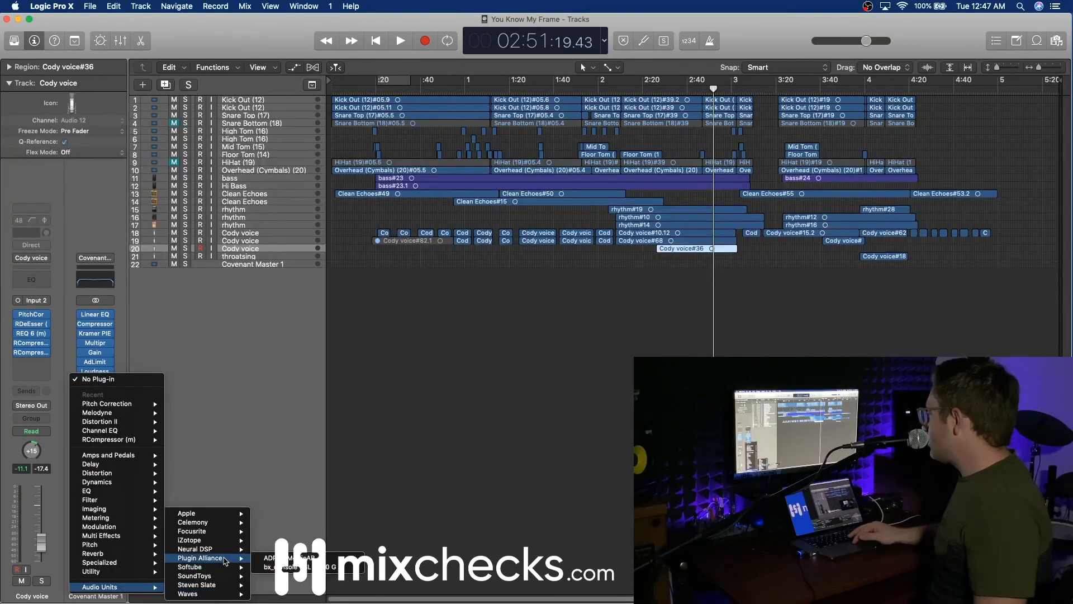
{"action": "mouse_move", "coordinate": [309, 558]}
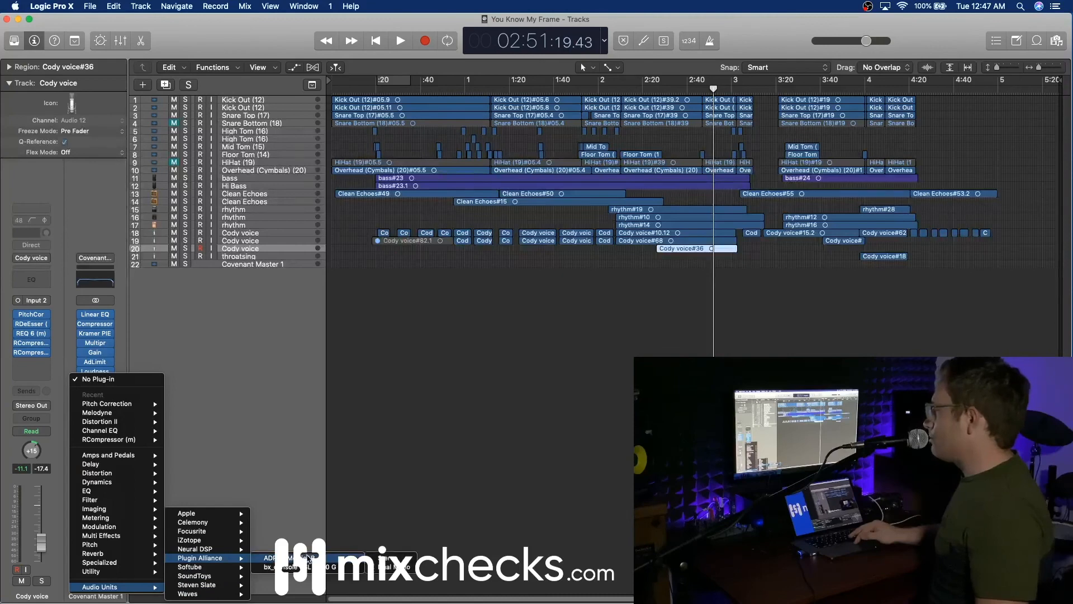
{"action": "left_click", "coordinate": [389, 559]}
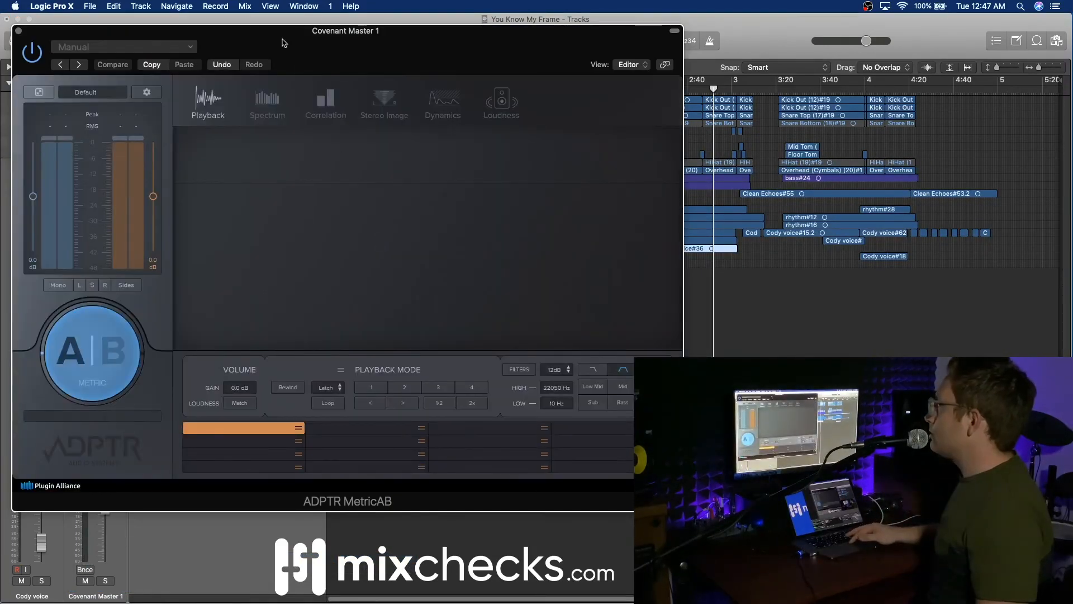
{"action": "left_click_drag", "start_coordinate": [283, 43], "coordinate": [419, 70]}
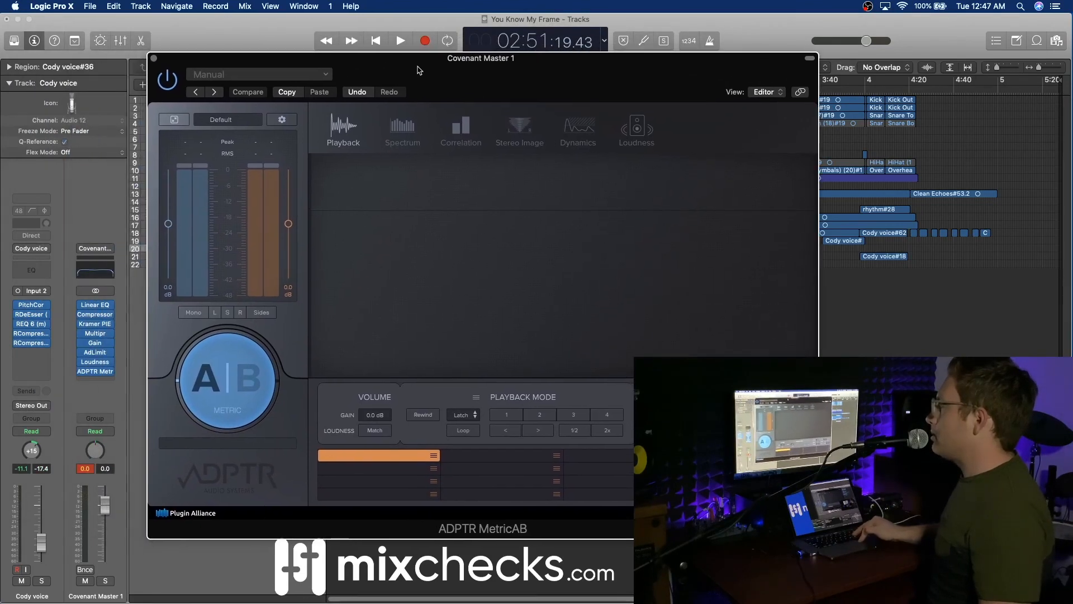